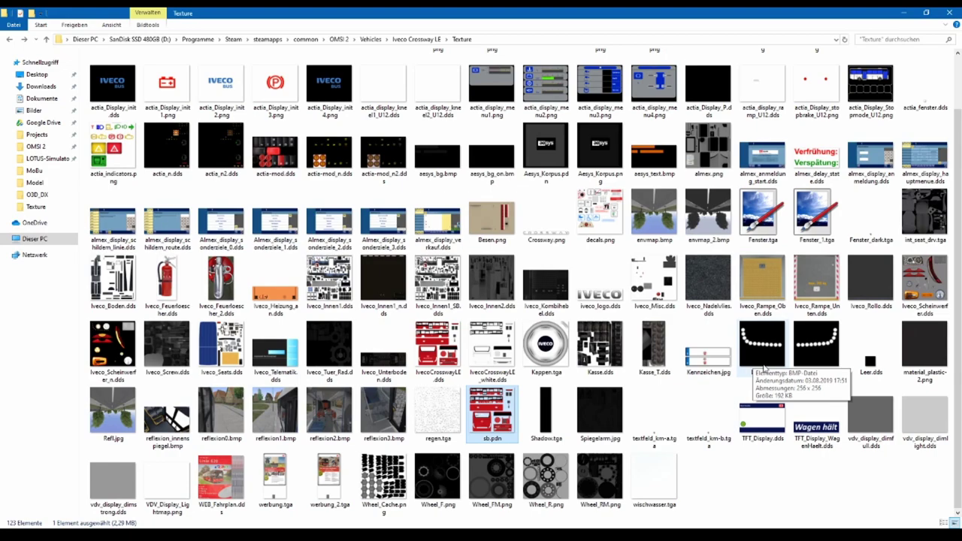
Copy the texture IvecoCrosswayLE_white.dds into the Repaints subfolder of the Texture folder
click(485, 368)
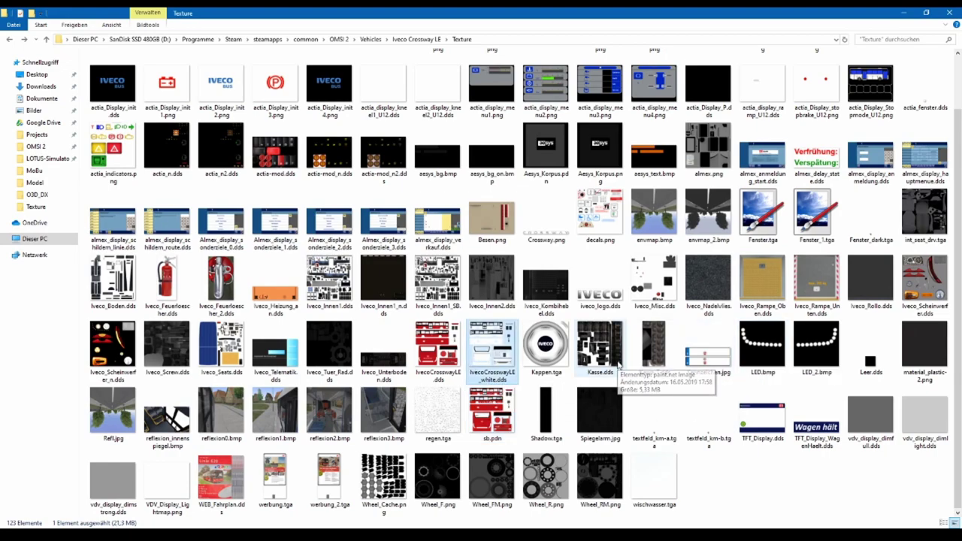
scroll(618, 364, up, 1)
click(183, 70)
double_click(183, 70)
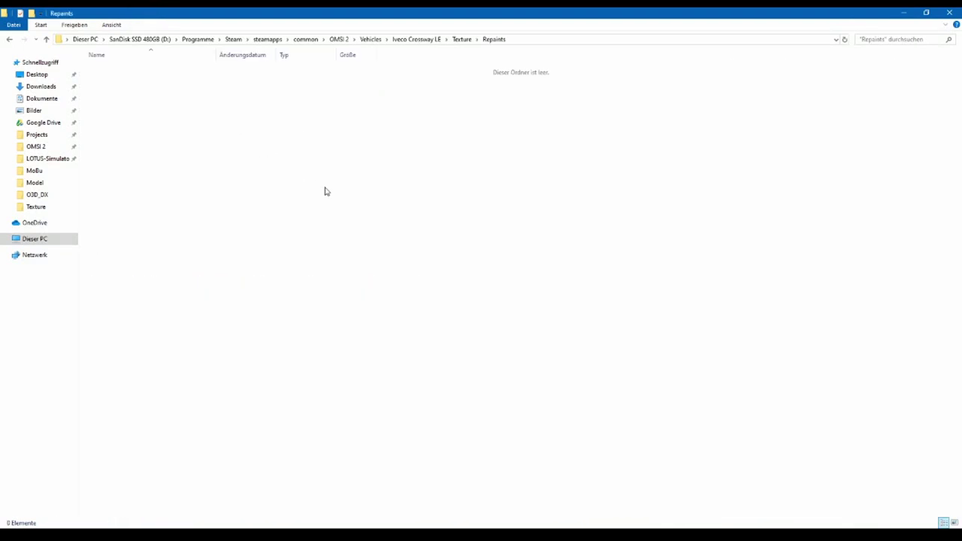
key(ctrl+v)
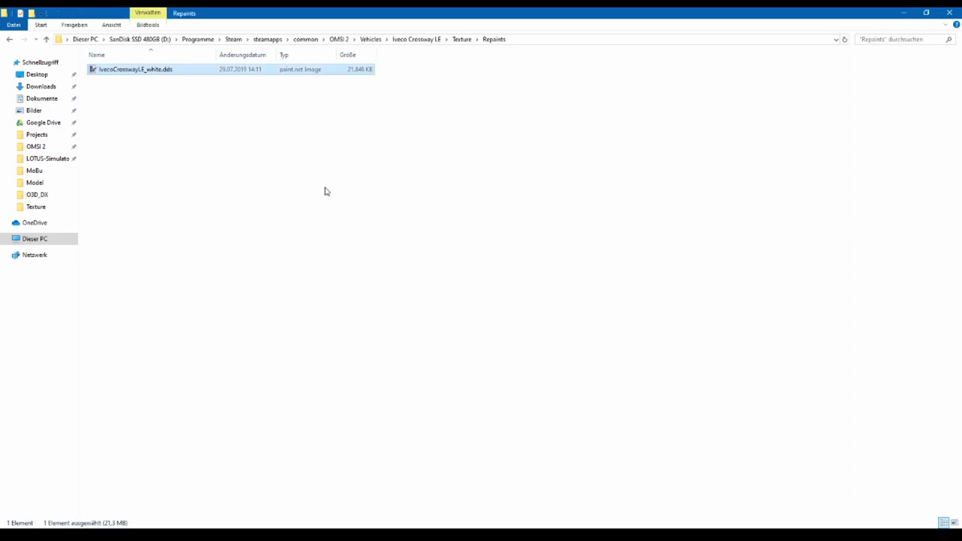
Rename the copied texture as rebus.dds and open it in paint.net
click(327, 192)
click(169, 72)
click(167, 71)
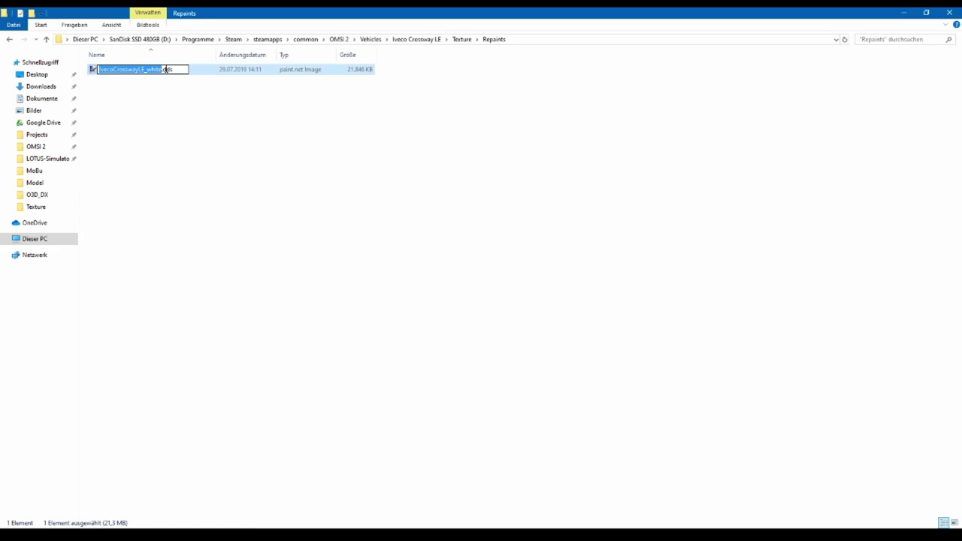
text(rebus)
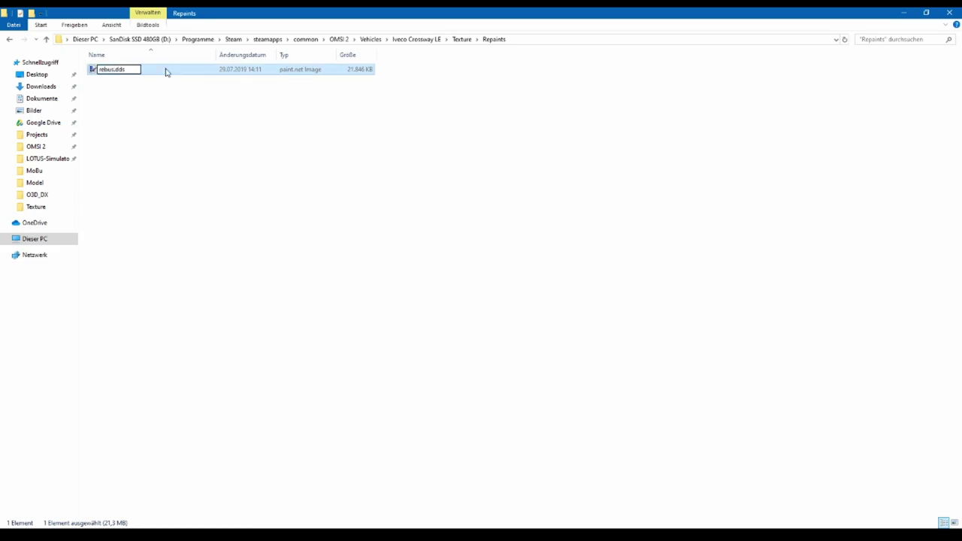
key(Return)
double_click(167, 70)
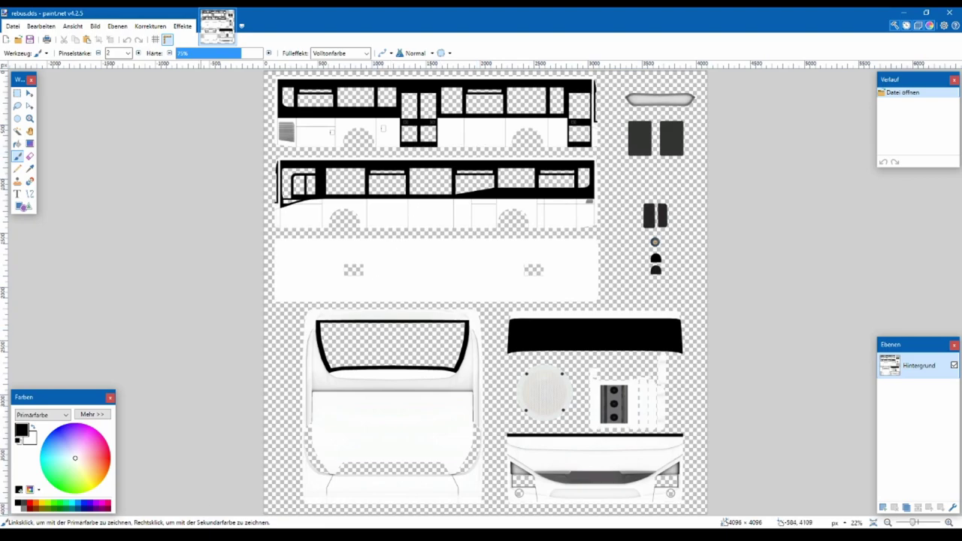
Switch to the Chrome browser and run a Google image search for "logo rebus"
click(219, 497)
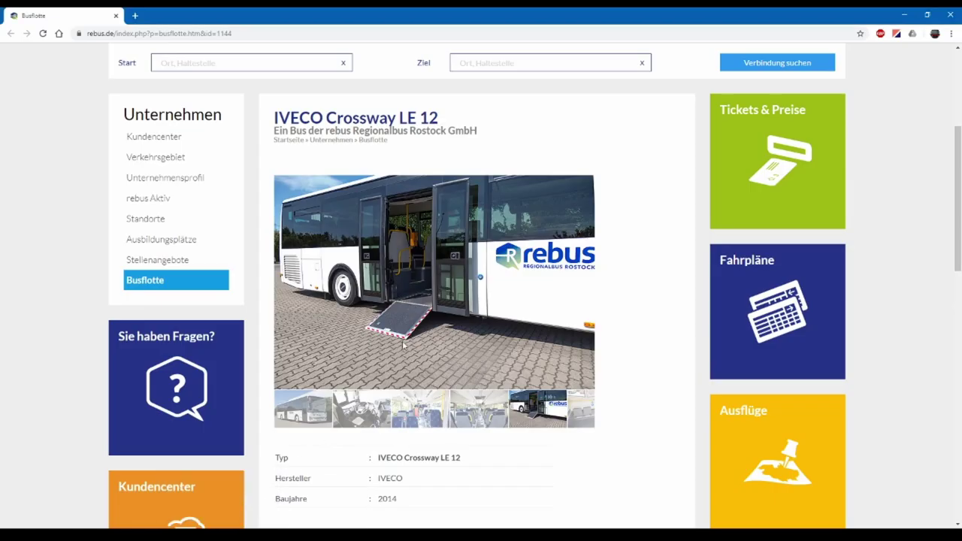
click(136, 15)
text(logo rebus)
key(Return)
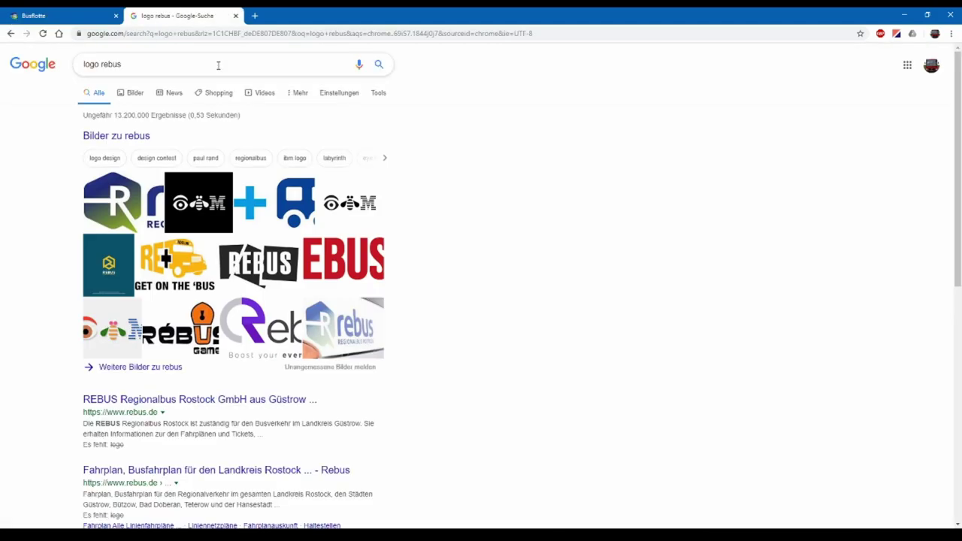
click(131, 93)
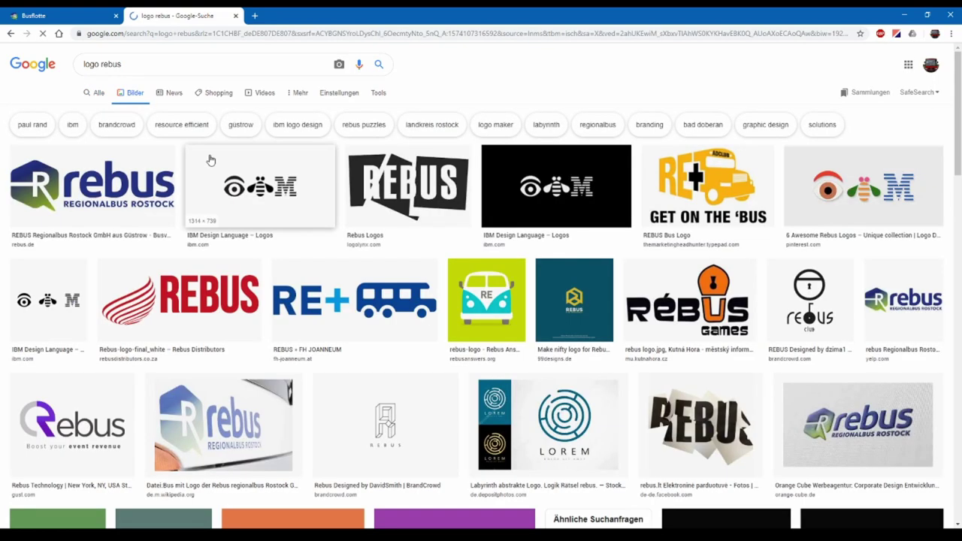
Preview the rebus Regionalbus Rostock logo from rebus.de and copy the image
click(90, 188)
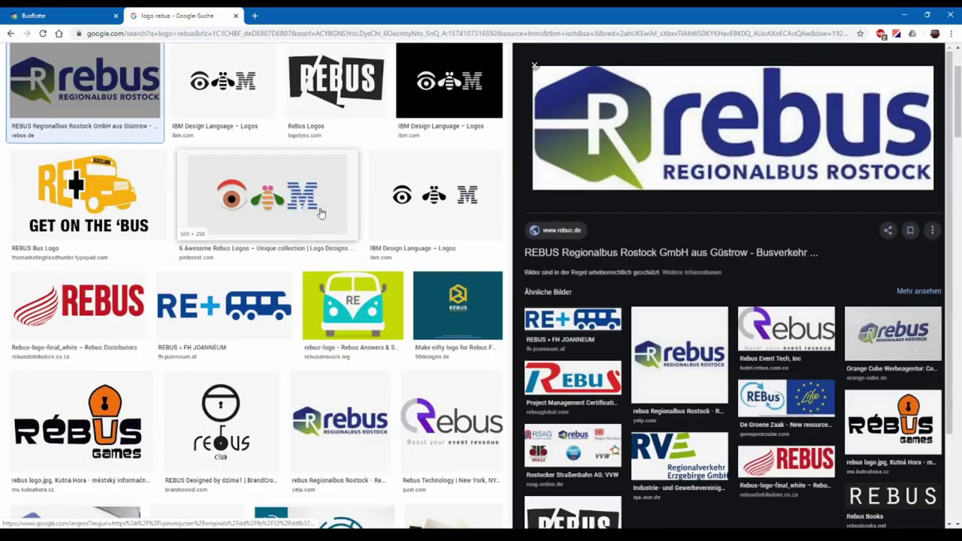
right_click(712, 133)
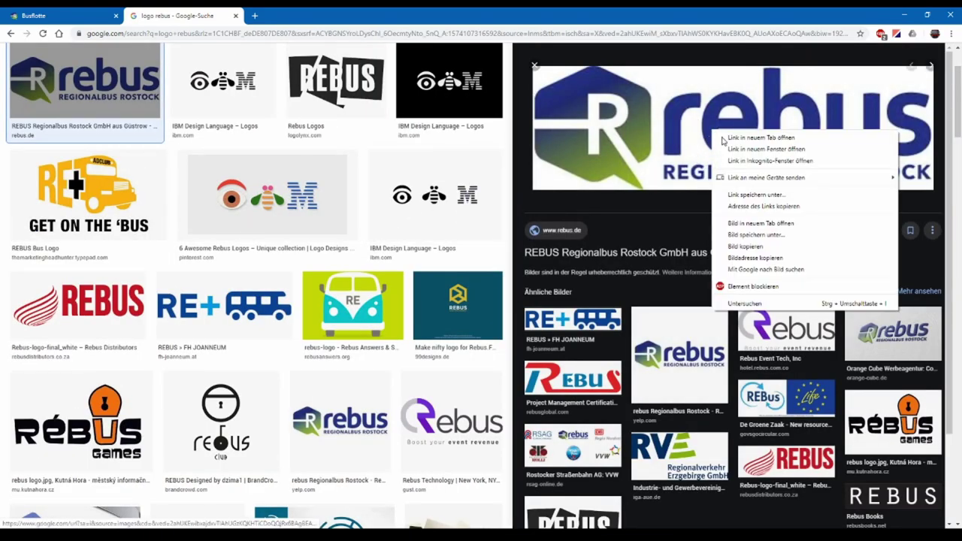
click(751, 248)
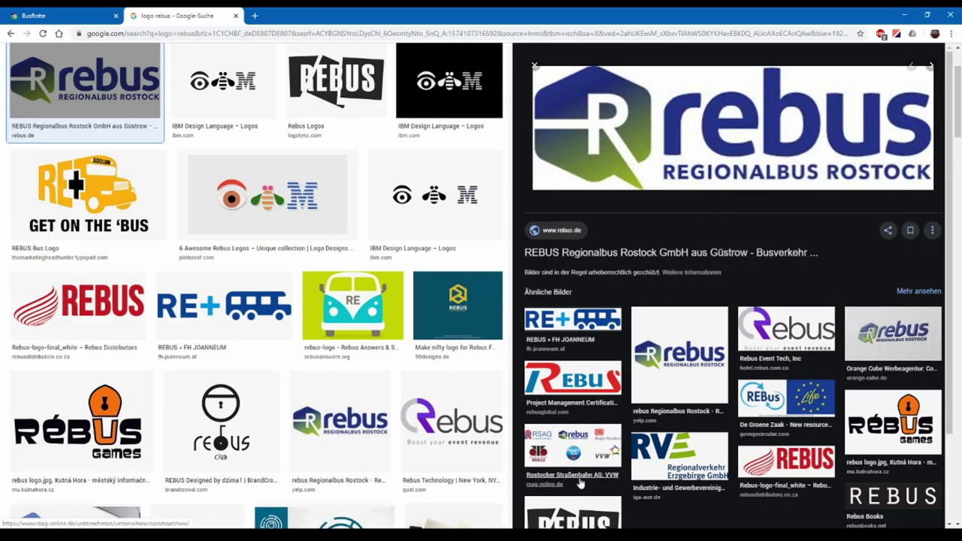
Compare the yelp.com version of the rebus logo and view the bus photos on the rebus fleet page
click(673, 384)
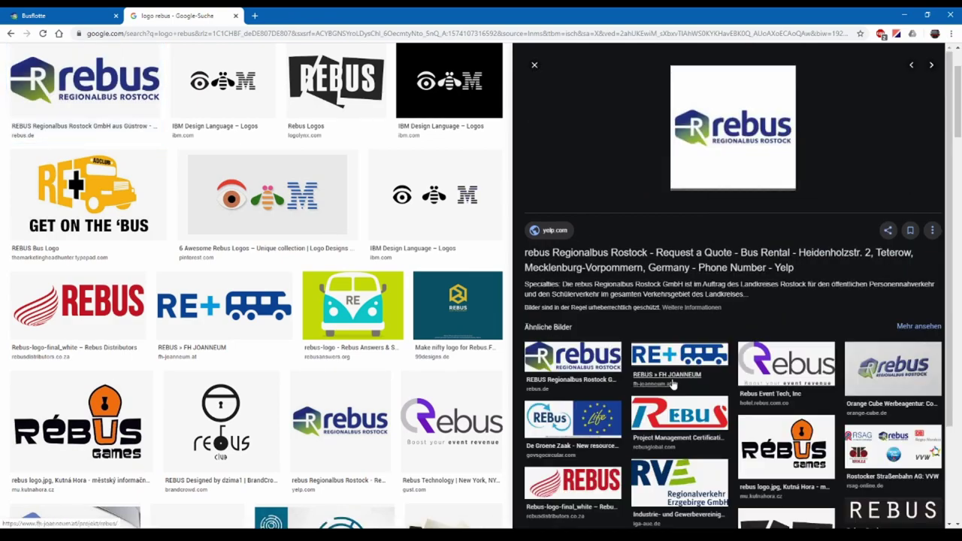
click(608, 381)
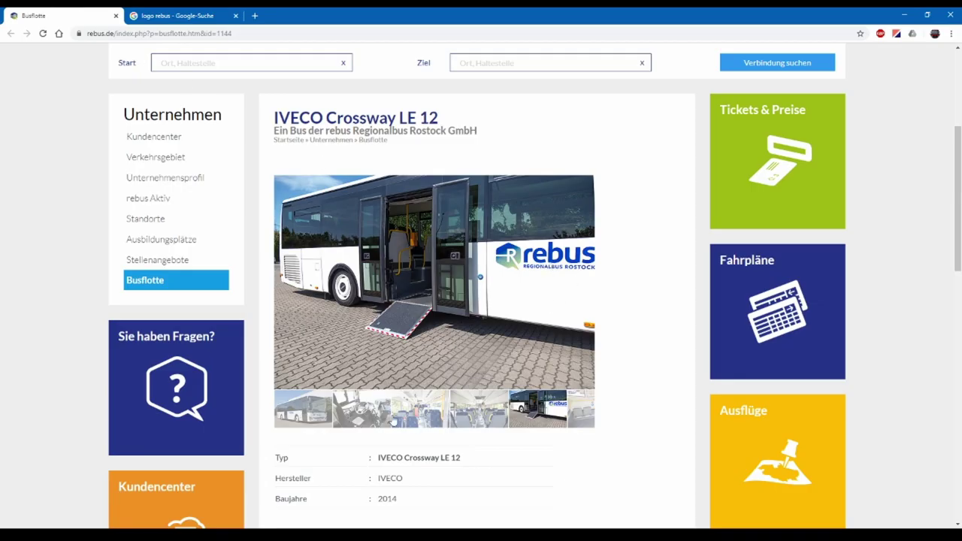
click(308, 412)
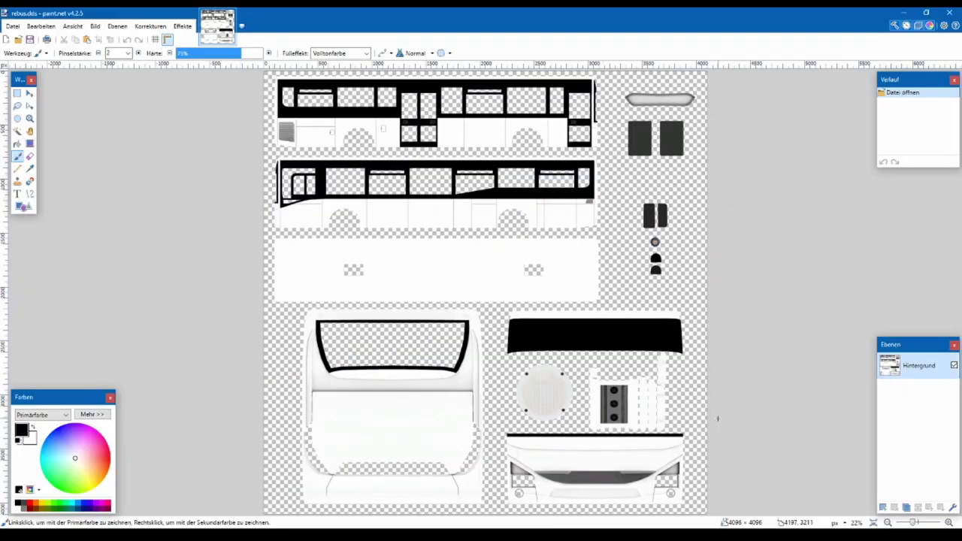
Add a new layer to rebus.dds in paint.net and name it Aufkleber
scroll(574, 435, up, 5)
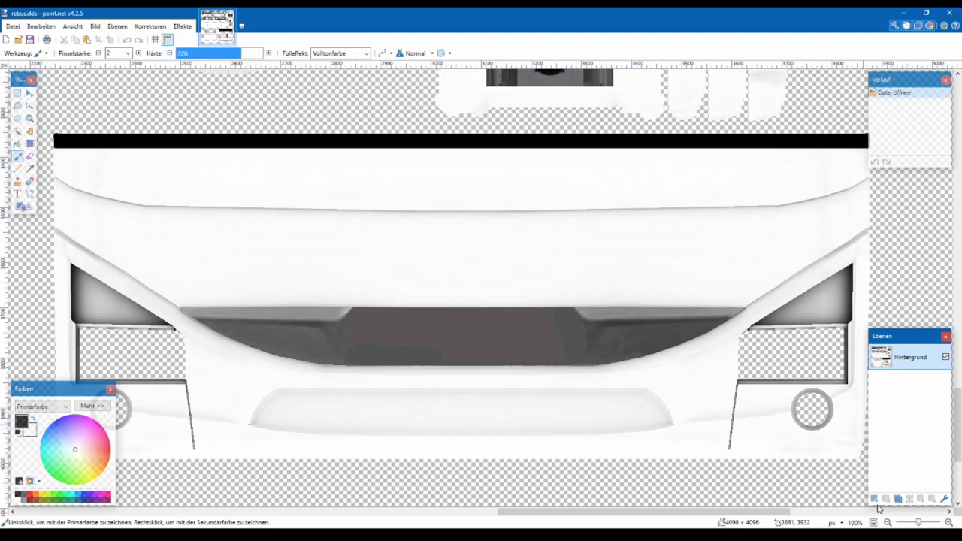
click(874, 498)
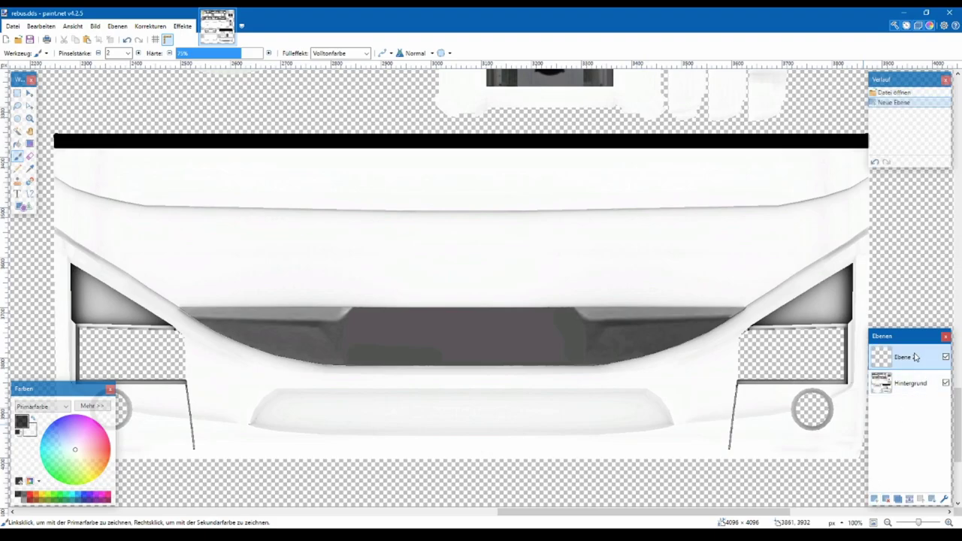
double_click(915, 357)
text(Aufkleber)
key(Return)
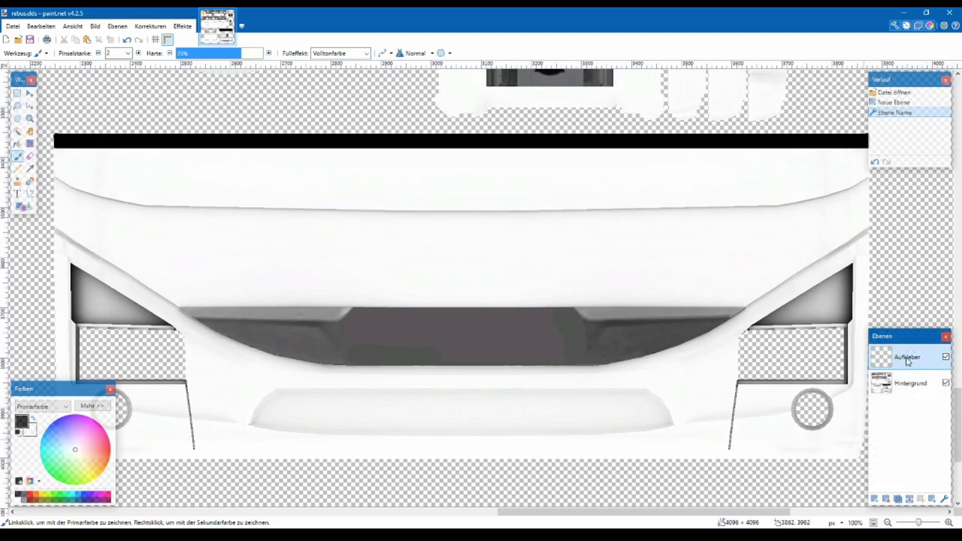
Set the Aufkleber layer's blend mode to Multiplizieren
double_click(909, 363)
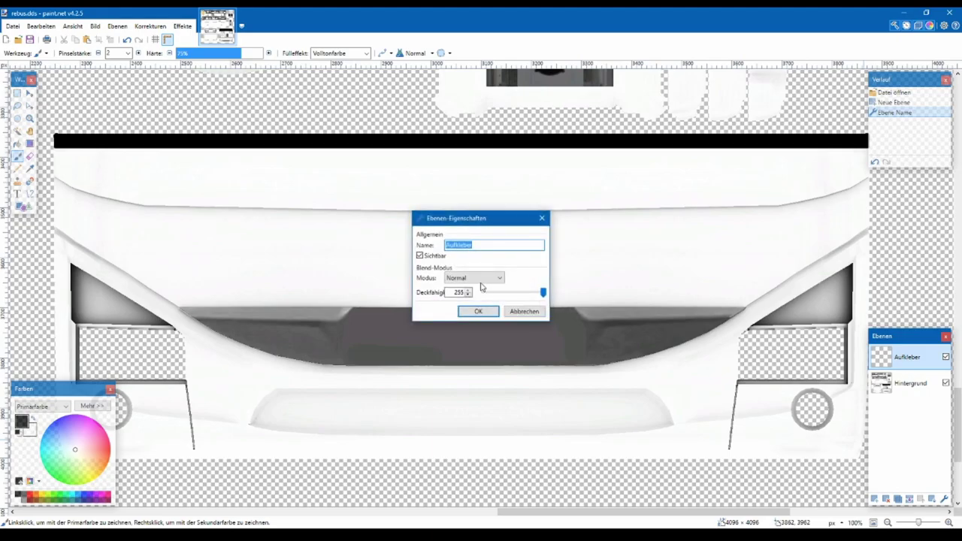
click(480, 278)
click(483, 297)
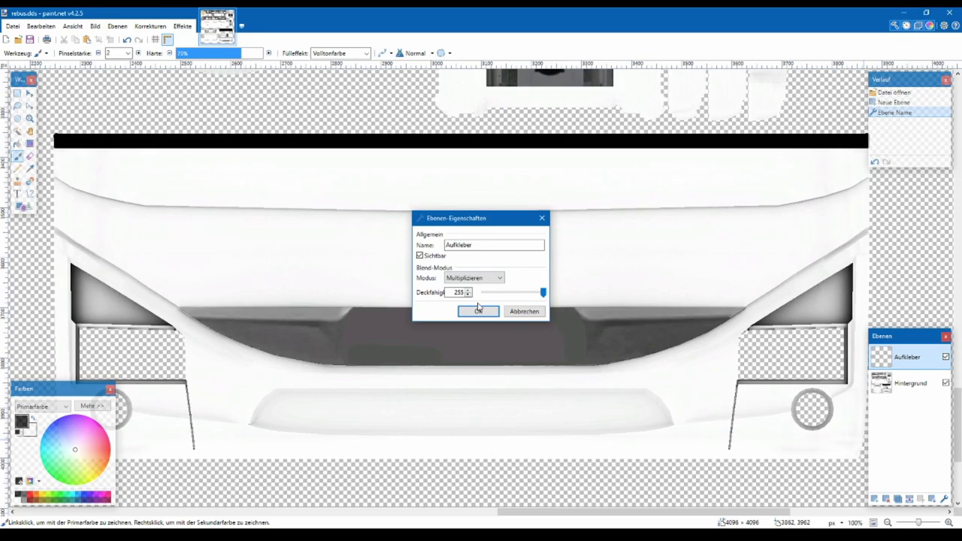
click(475, 311)
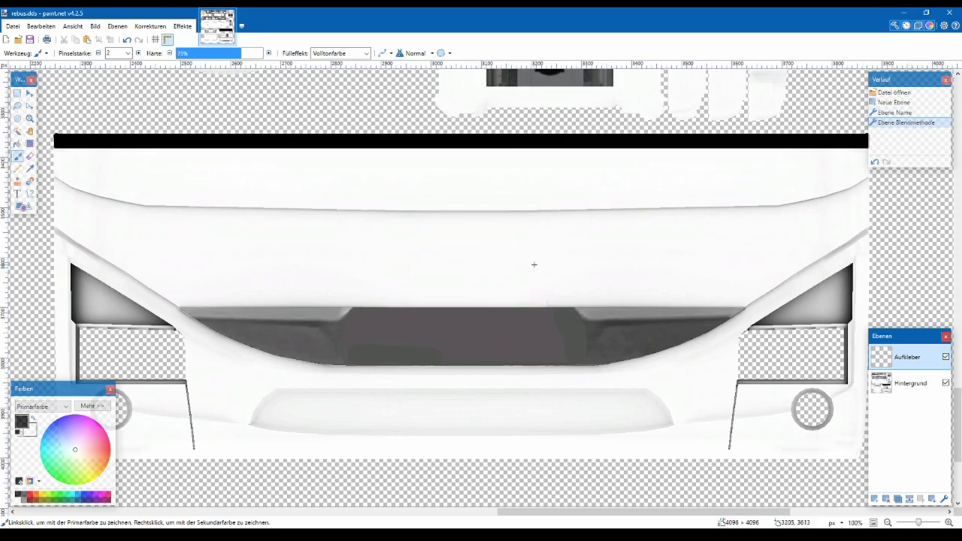
Paste the rebus logo onto the Aufkleber layer and place it centred on the bus front, just above the dark grille
key(ctrl+v)
drag(225, 130, 579, 294)
scroll(331, 313, down, 5)
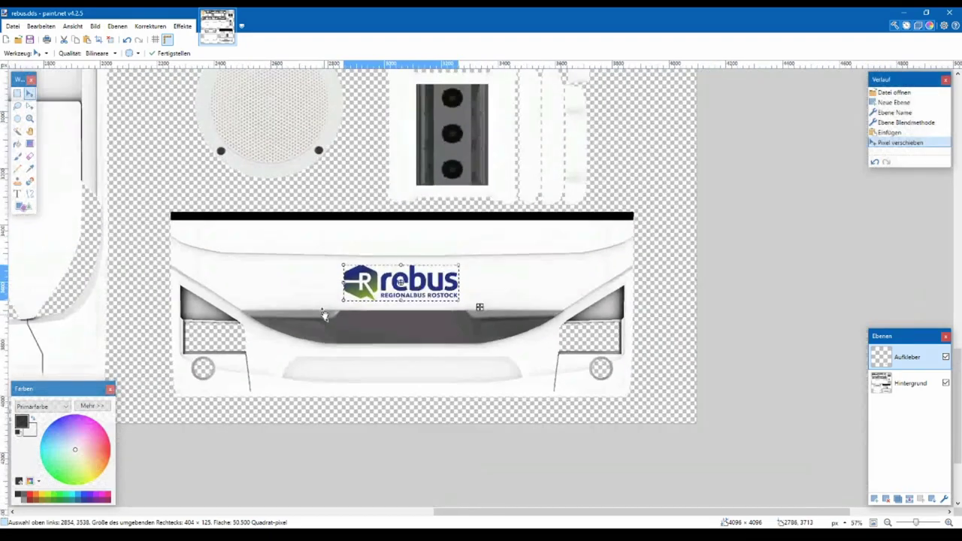
Paste the logo again, place it on the bus's rear panel and enlarge it to about 1050 × 325 px
scroll(324, 314, left, 5)
scroll(354, 284, down, 1)
scroll(361, 260, up, 5)
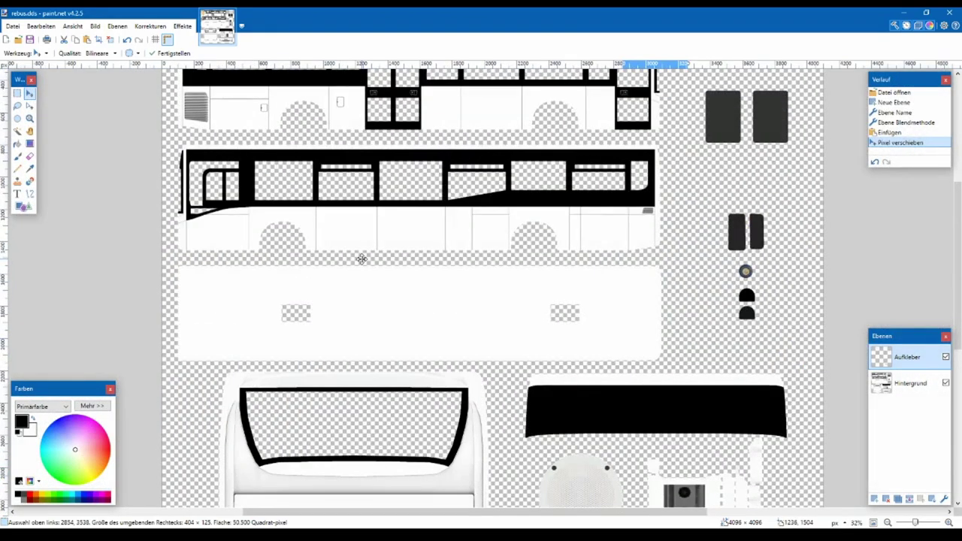
scroll(390, 175, up, 5)
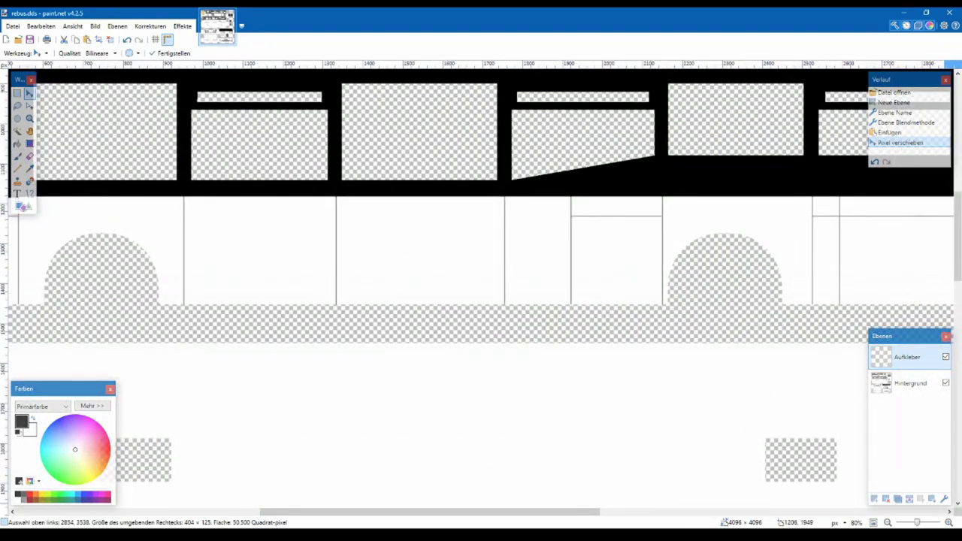
key(alt+Tab)
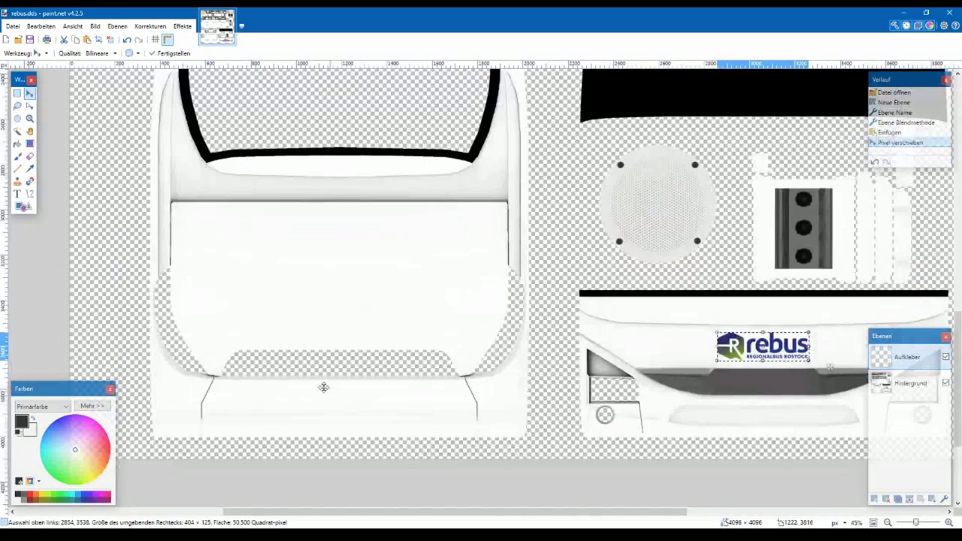
scroll(323, 387, up, 1)
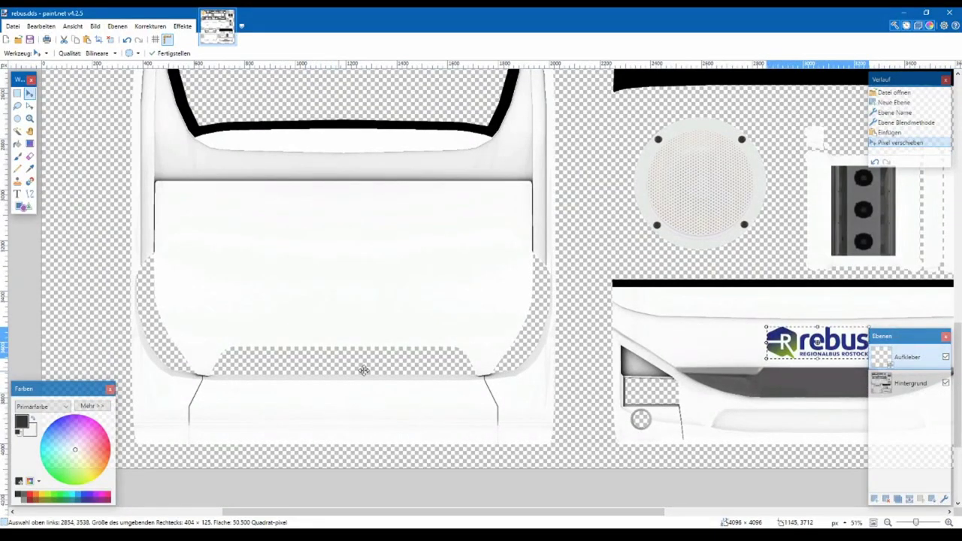
key(ctrl+v)
drag(145, 103, 451, 339)
drag(413, 286, 477, 309)
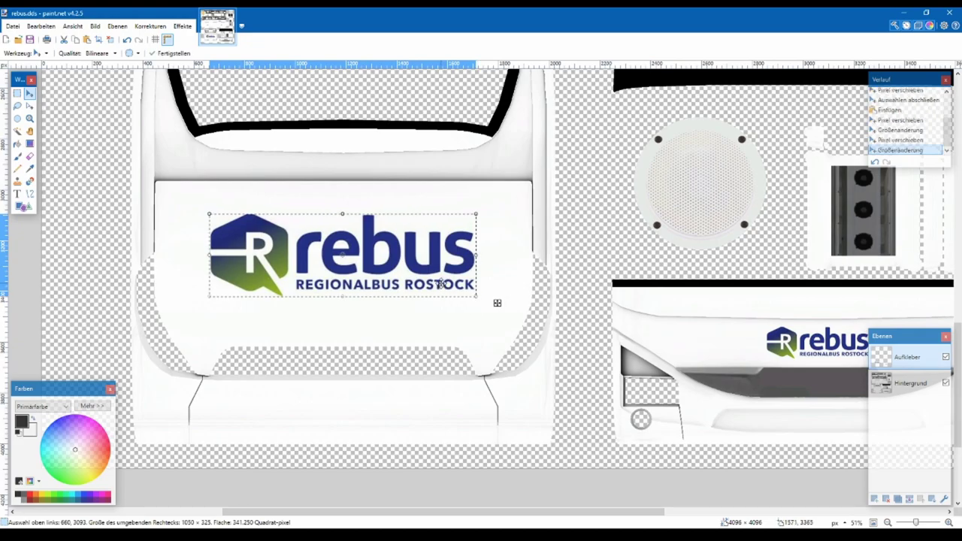
Check the rear-view bus photo on the rebus fleet page, and deselect the rear logo in paint.net
key(alt+Tab)
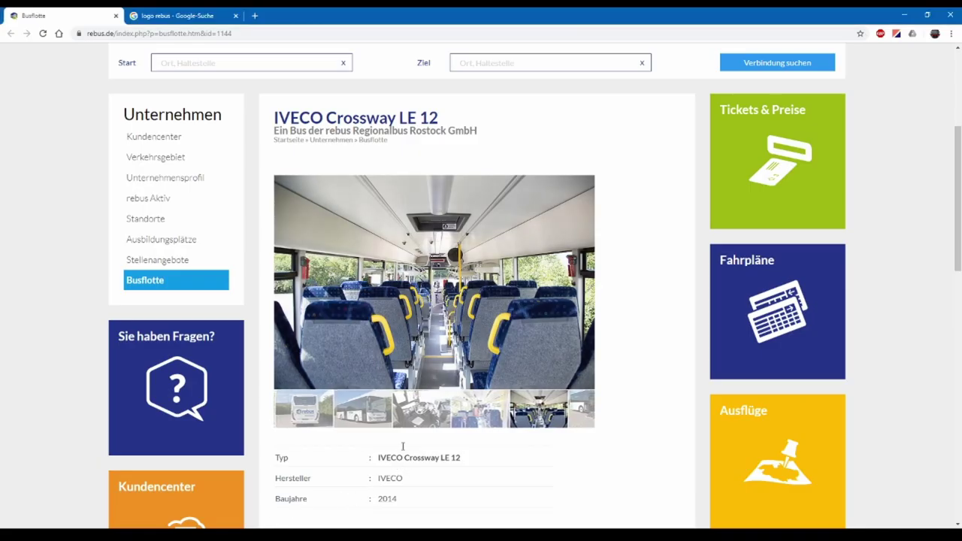
click(308, 414)
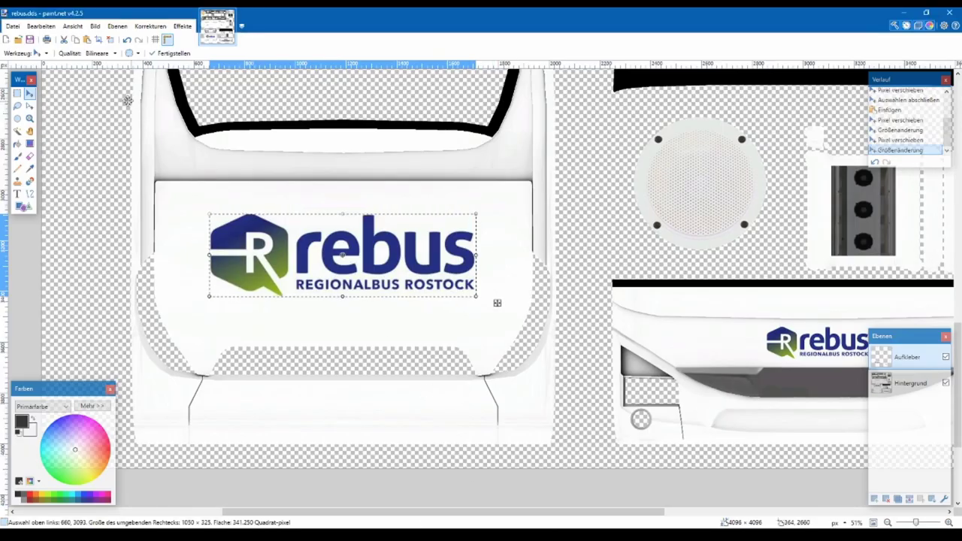
key(s)
click(132, 155)
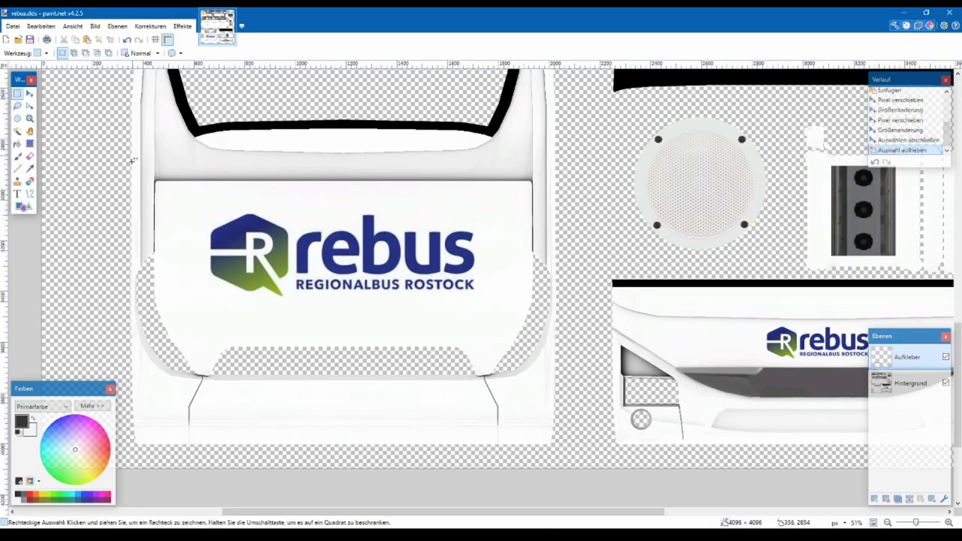
Pick the blue of the rear logo's rebus lettering as the primary colour
click(29, 169)
ctrl+scroll(400, 258, up, 2)
click(401, 258)
scroll(406, 301, down, 1)
key(t)
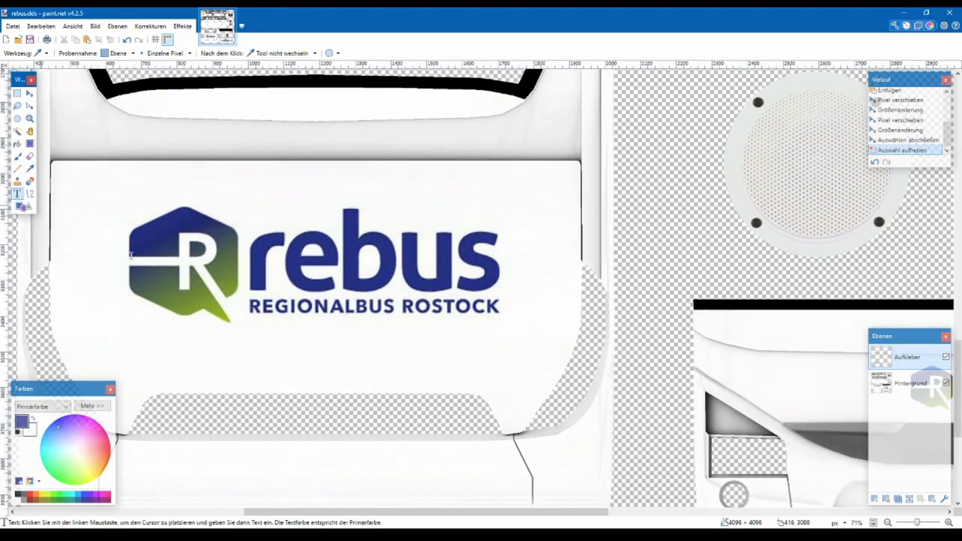
click(356, 328)
text(www.rebus.de)
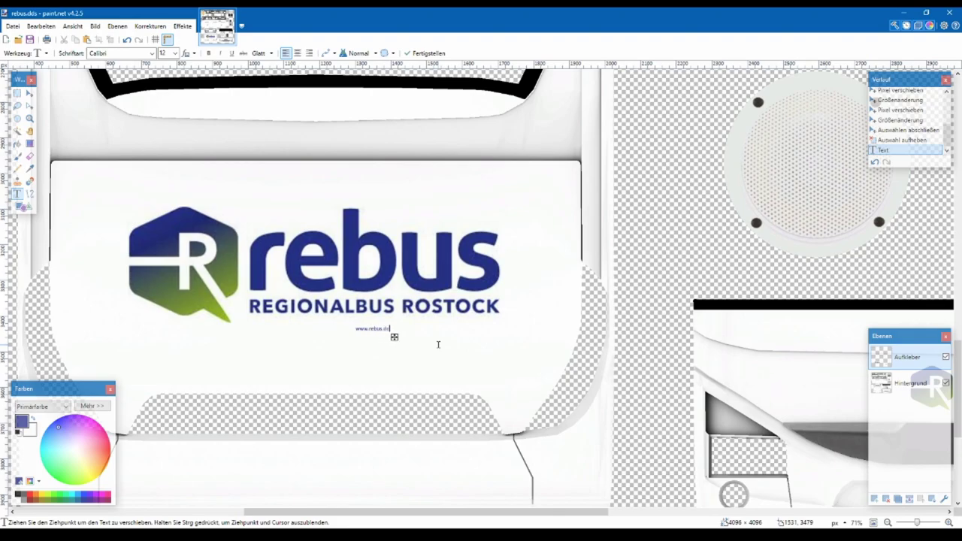
click(169, 53)
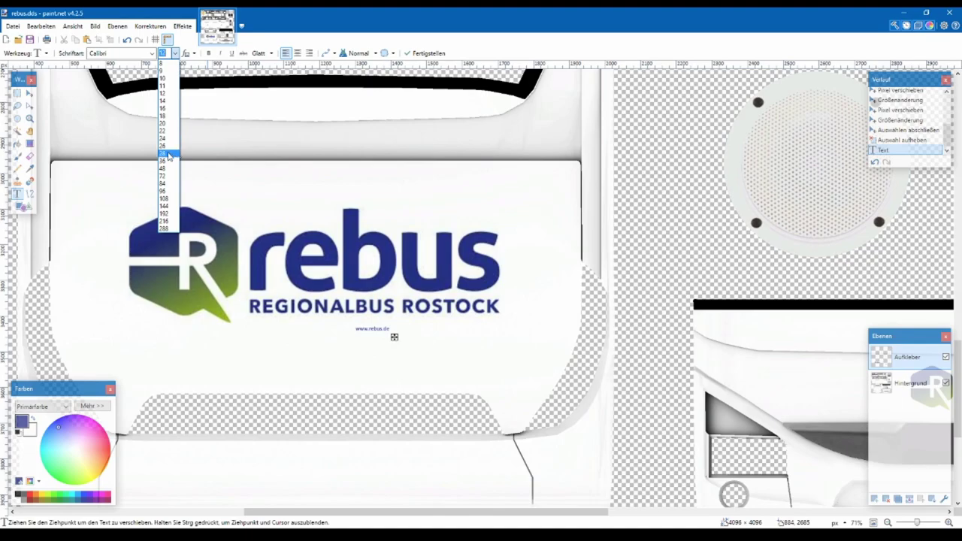
click(167, 144)
click(174, 53)
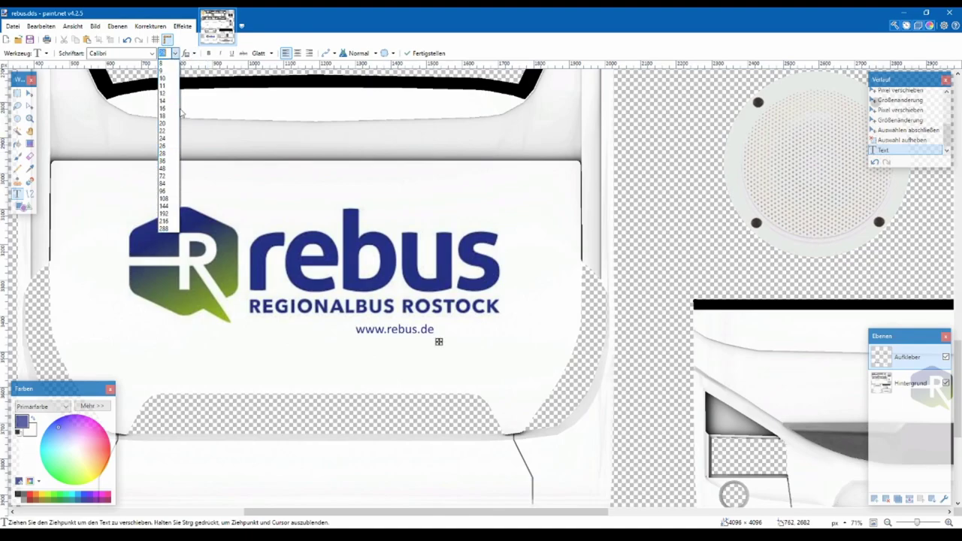
click(165, 175)
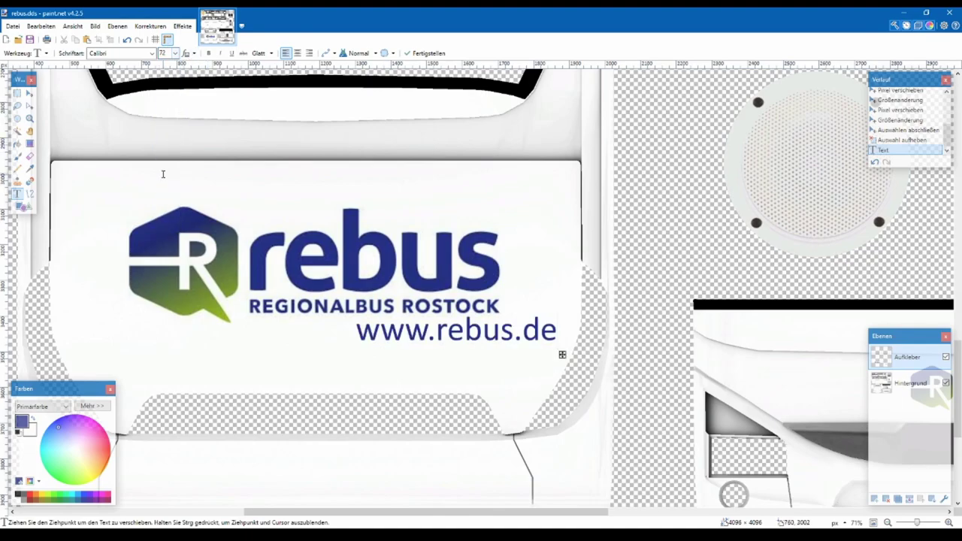
click(208, 53)
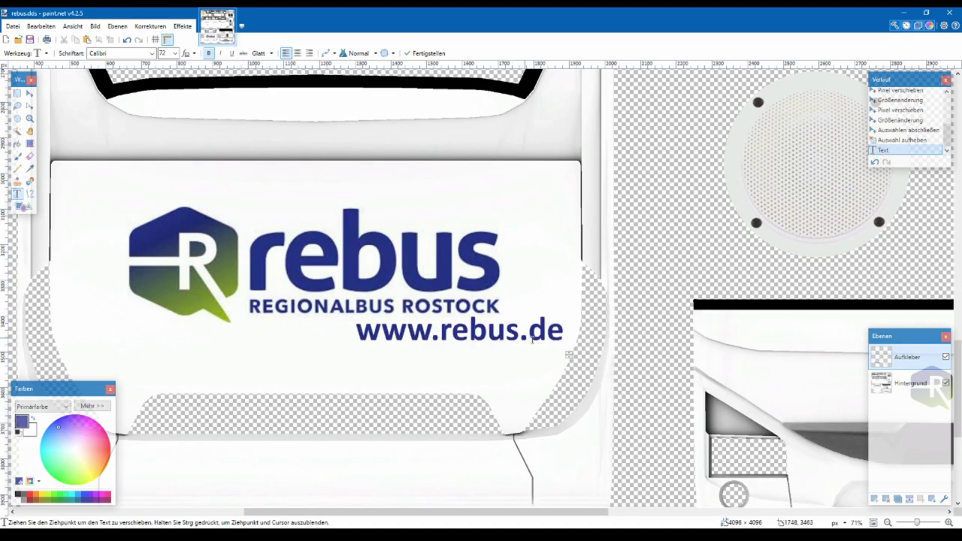
drag(569, 353, 505, 363)
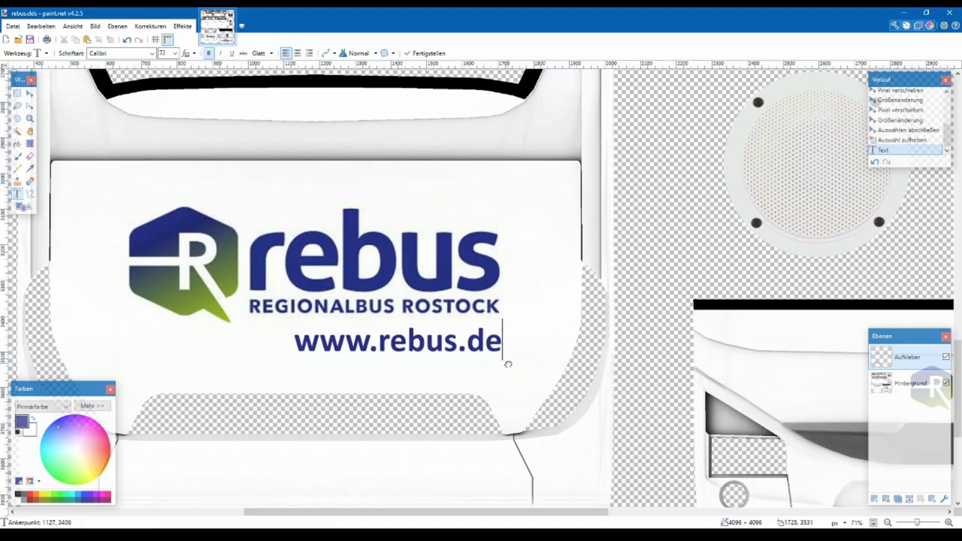
Switch to the rebus fleet page in the browser and examine the rear-view bus photo for the web address lettering
key(alt+Tab)
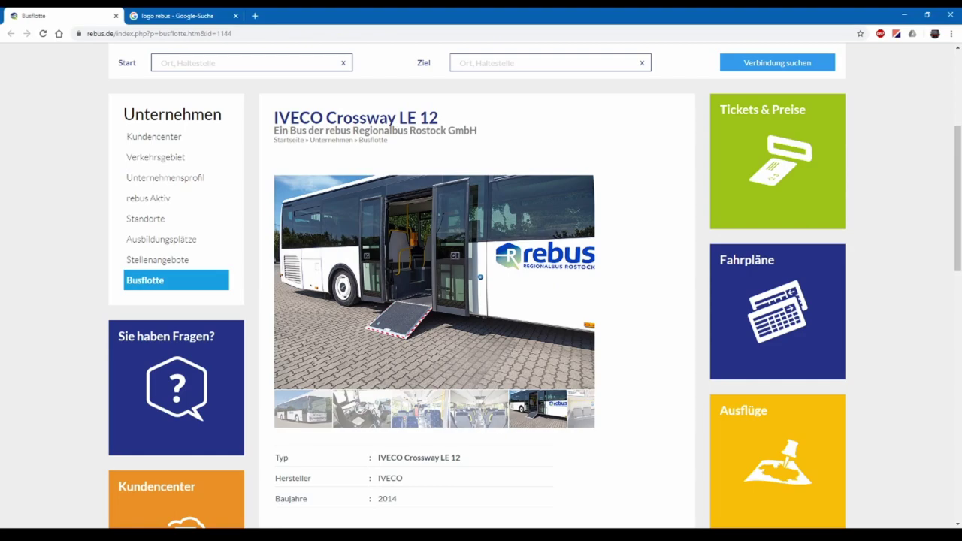
click(291, 422)
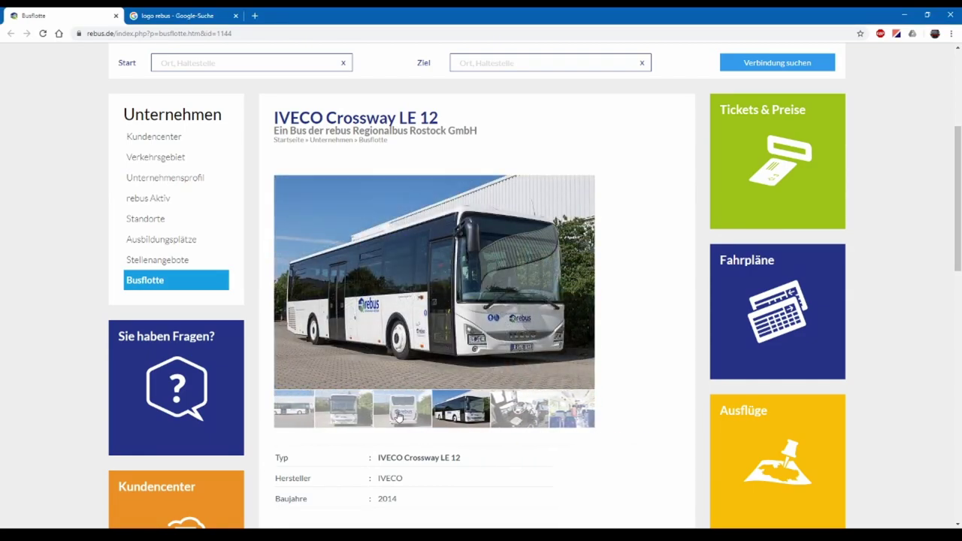
click(398, 416)
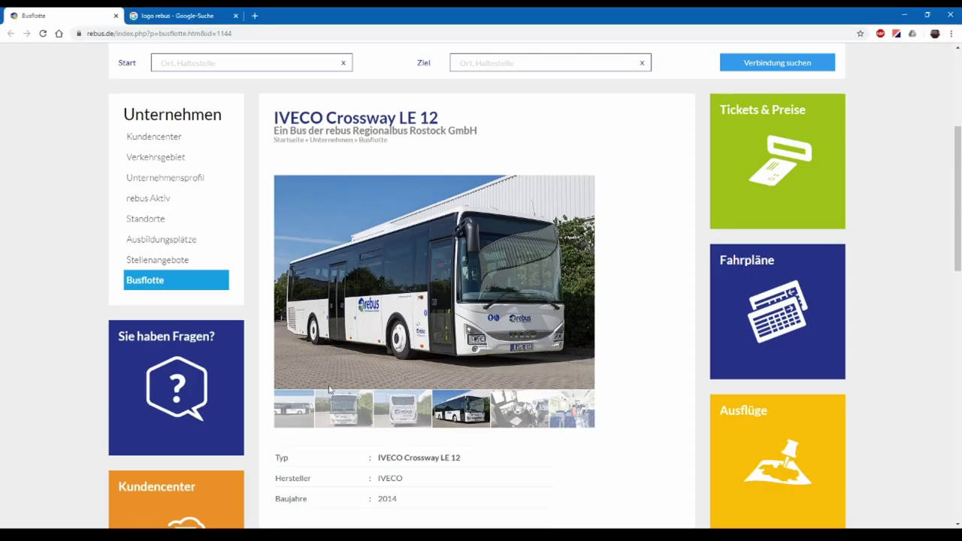
click(391, 417)
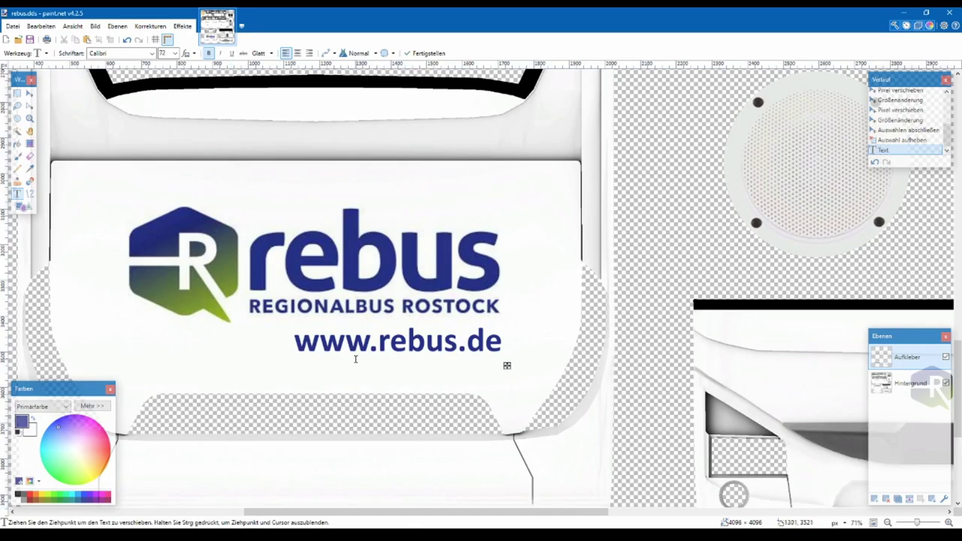
click(151, 54)
scroll(157, 69, up, 5)
scroll(157, 69, up, 8)
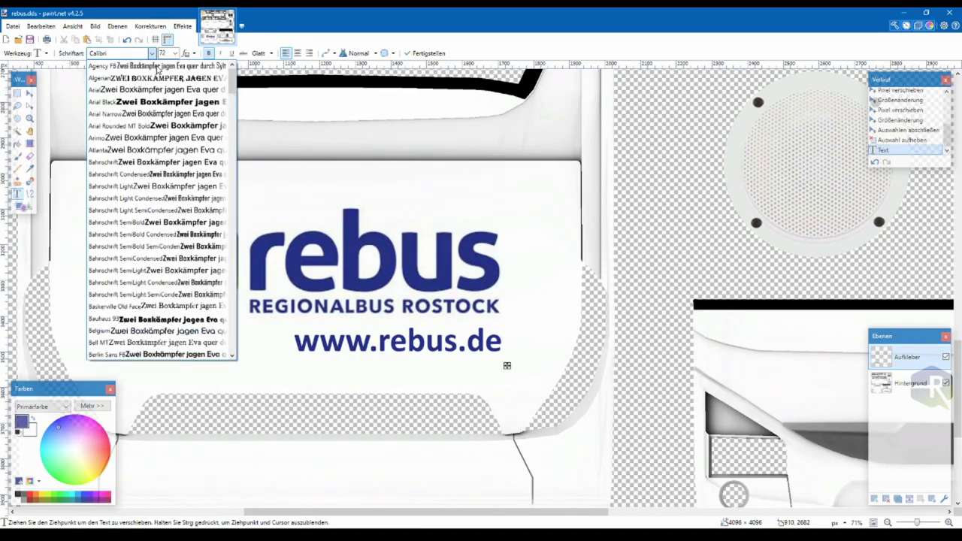
click(157, 66)
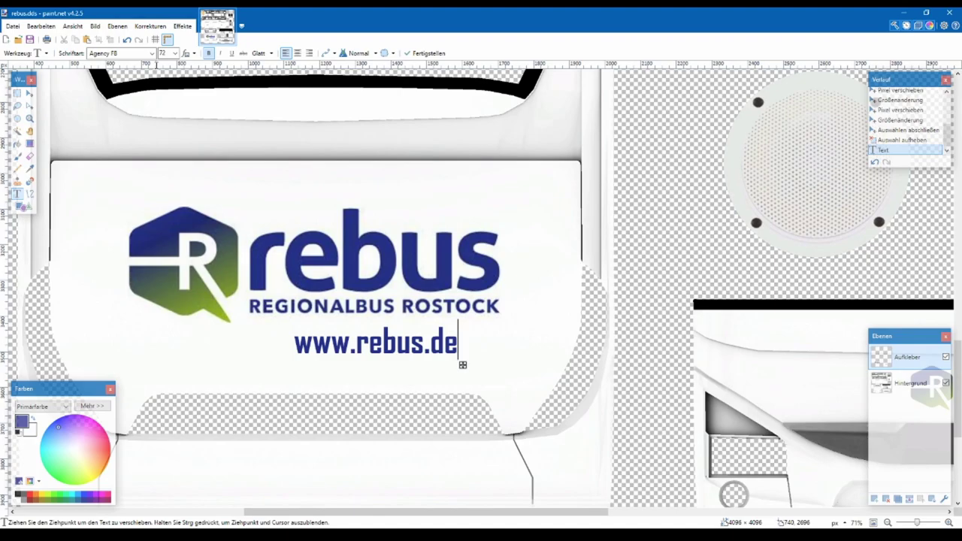
click(152, 53)
click(151, 53)
click(120, 57)
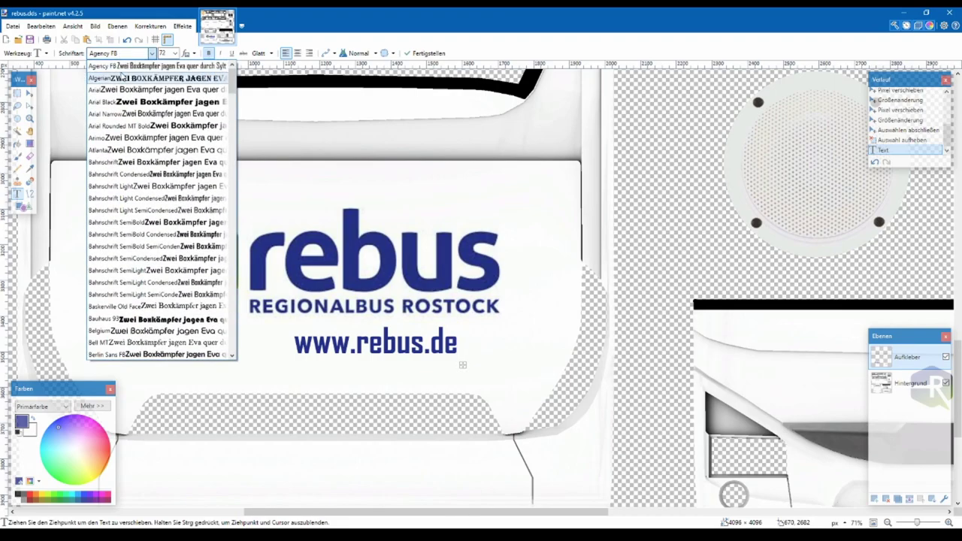
click(119, 59)
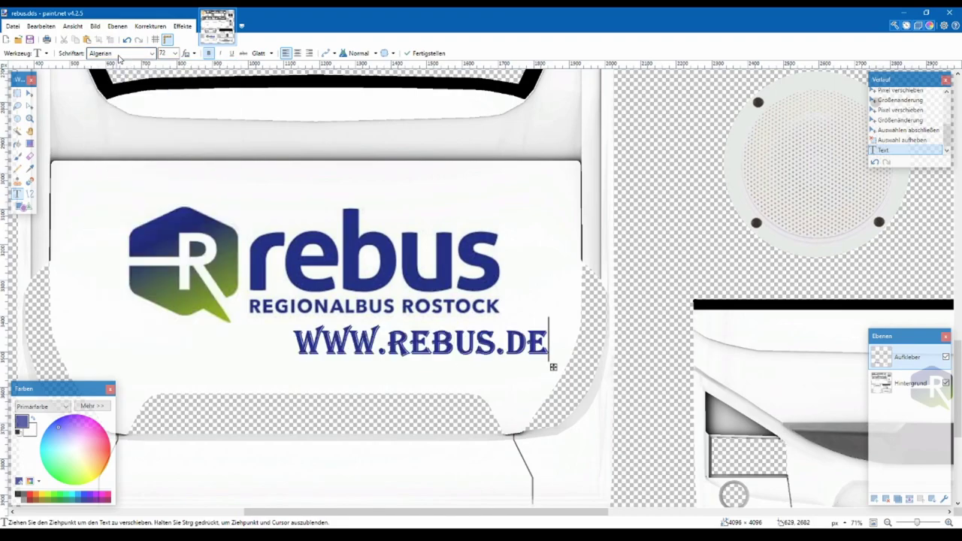
click(119, 59)
click(121, 75)
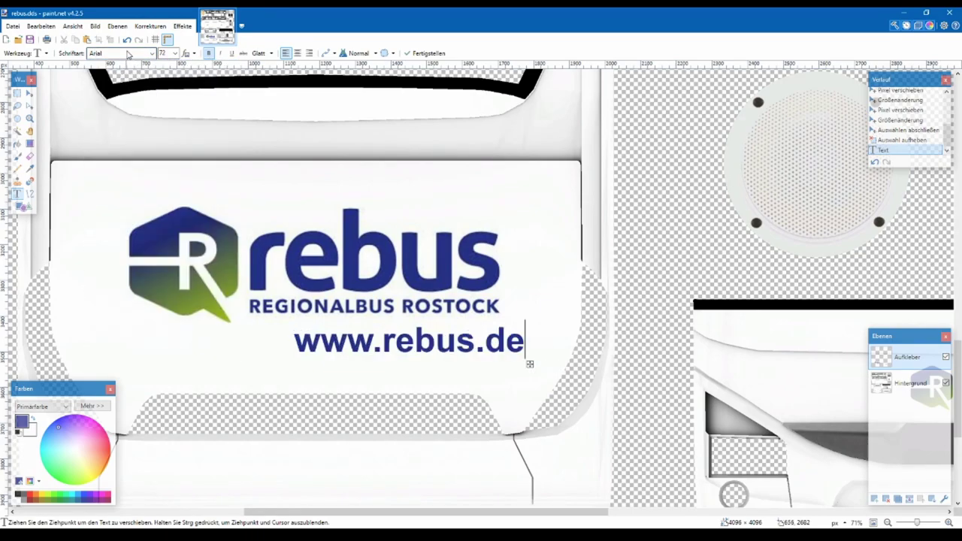
click(128, 54)
click(120, 54)
click(100, 57)
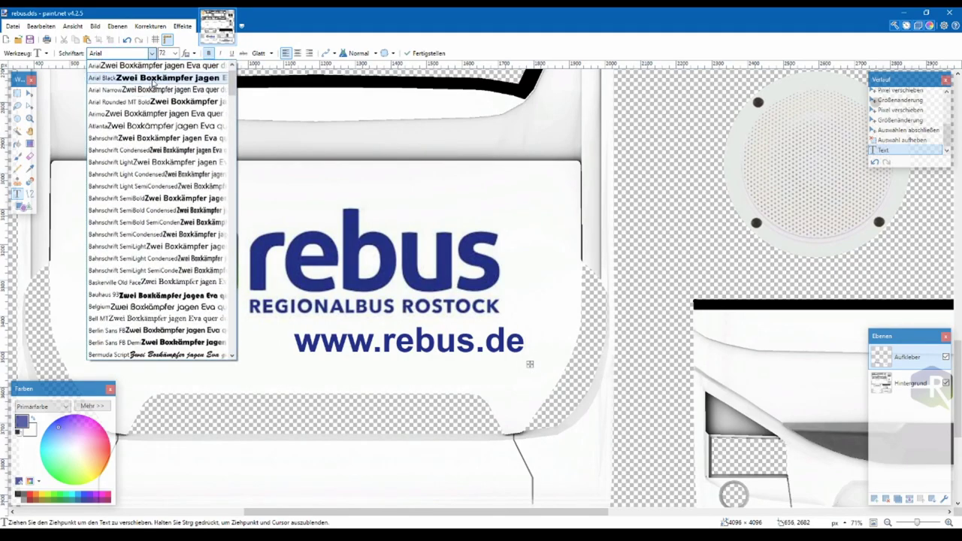
click(154, 80)
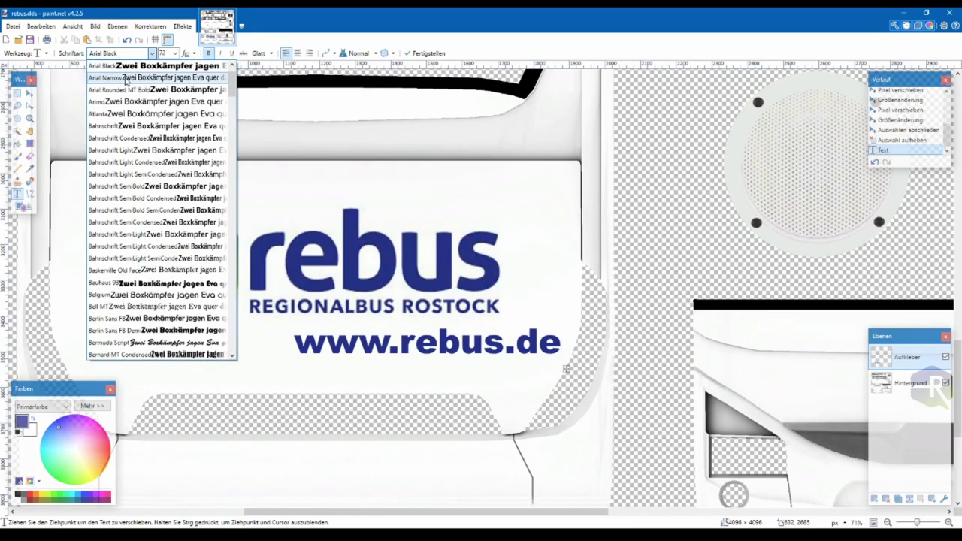
click(113, 62)
click(124, 54)
scroll(137, 86, up, 3)
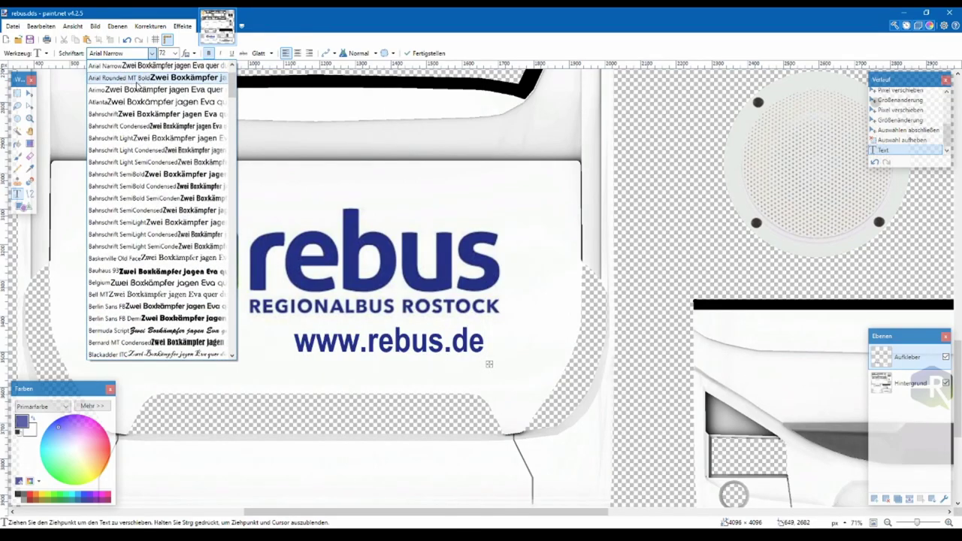
click(145, 99)
click(132, 52)
click(132, 52)
scroll(133, 53, down, 1)
click(133, 55)
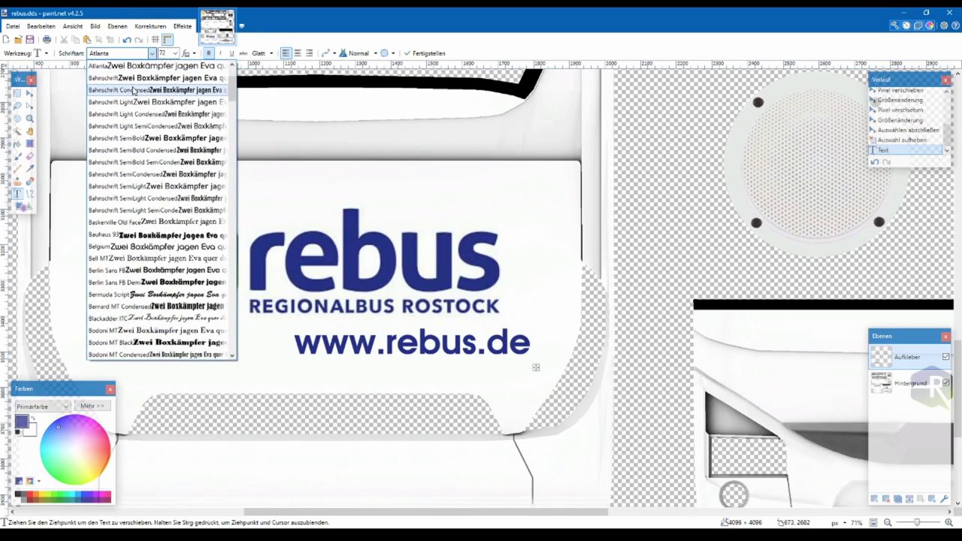
click(136, 81)
click(133, 54)
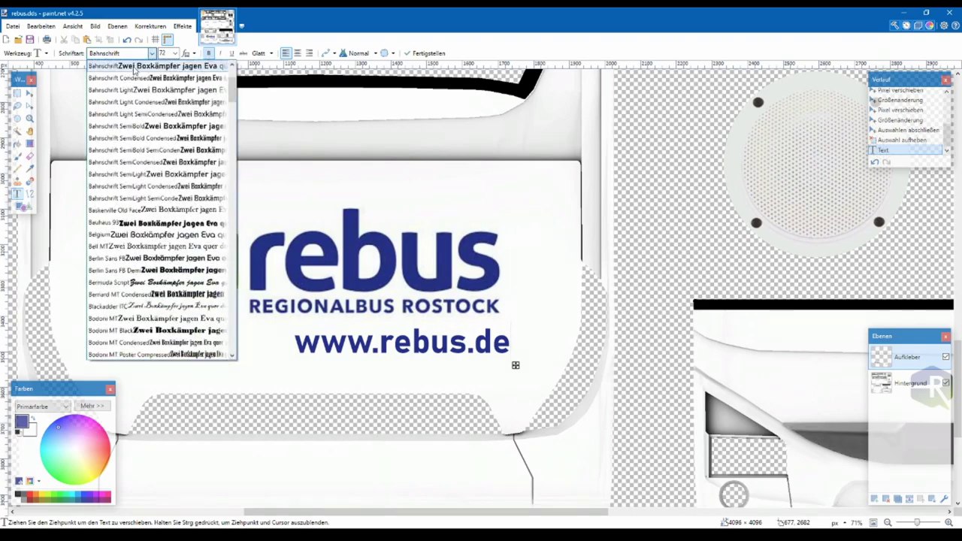
click(134, 77)
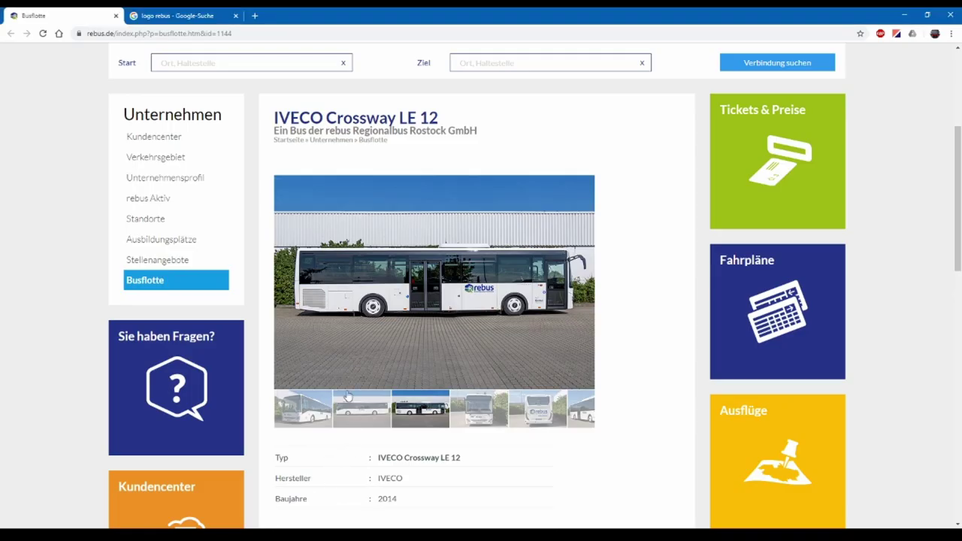
click(347, 398)
click(537, 410)
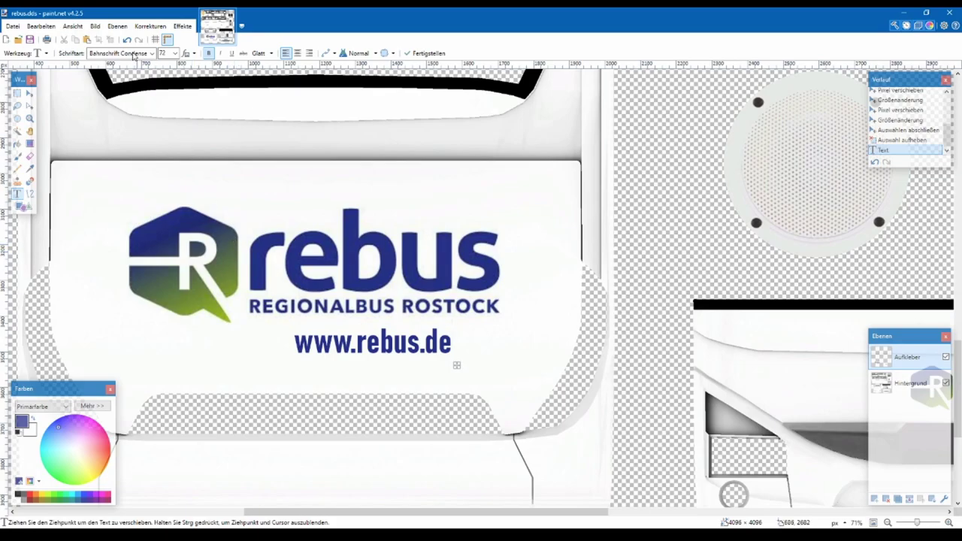
click(134, 56)
click(134, 78)
click(134, 53)
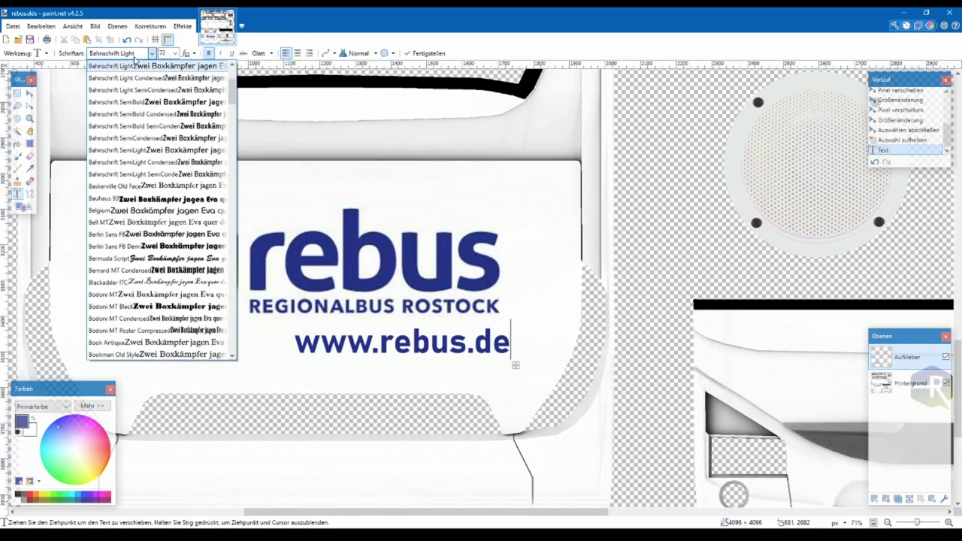
click(134, 78)
click(133, 54)
click(134, 78)
click(134, 54)
click(134, 78)
click(134, 54)
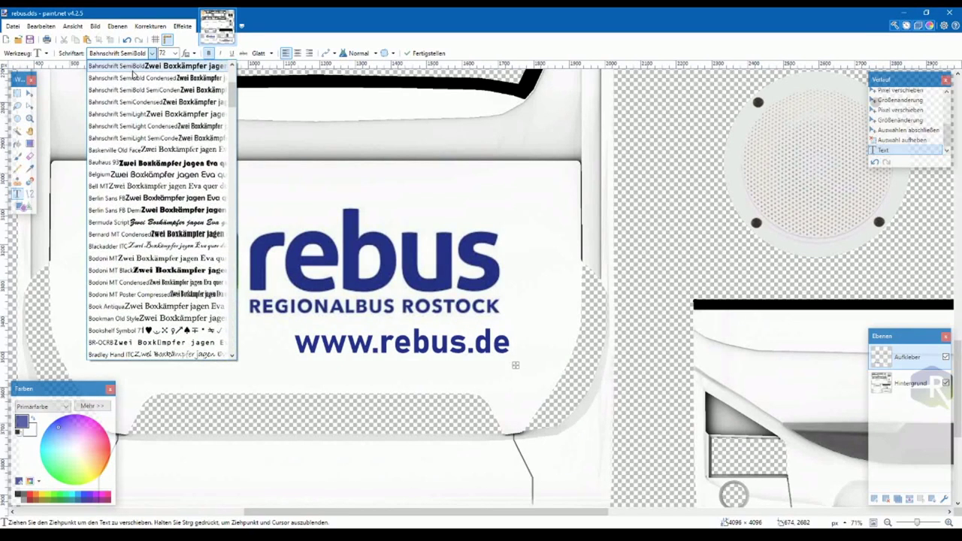
click(133, 79)
click(134, 53)
click(133, 78)
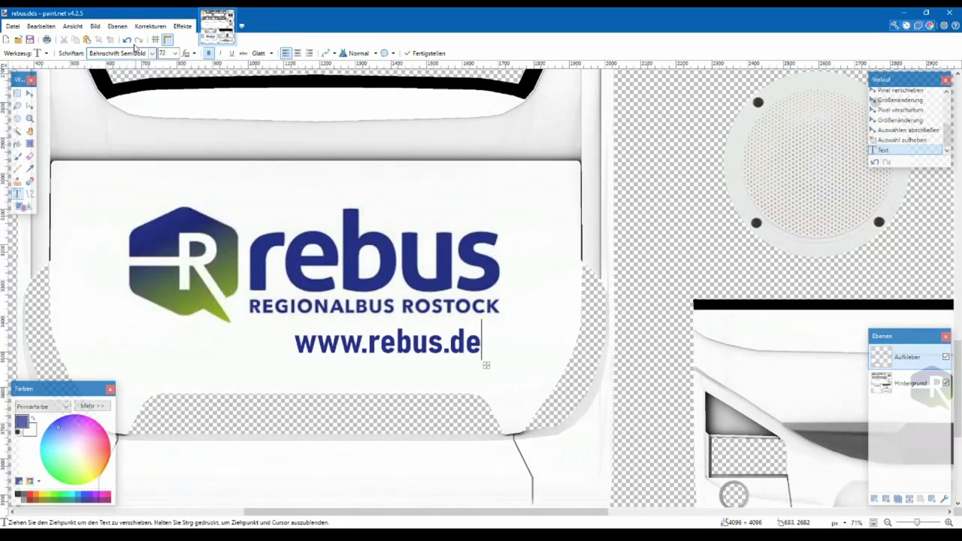
click(134, 53)
click(133, 78)
click(134, 53)
click(134, 78)
click(134, 54)
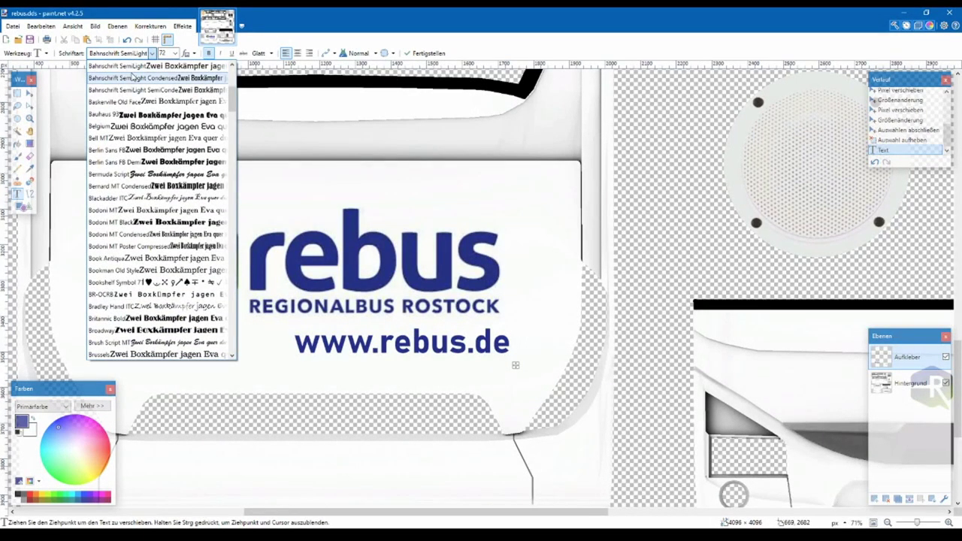
click(134, 78)
click(133, 53)
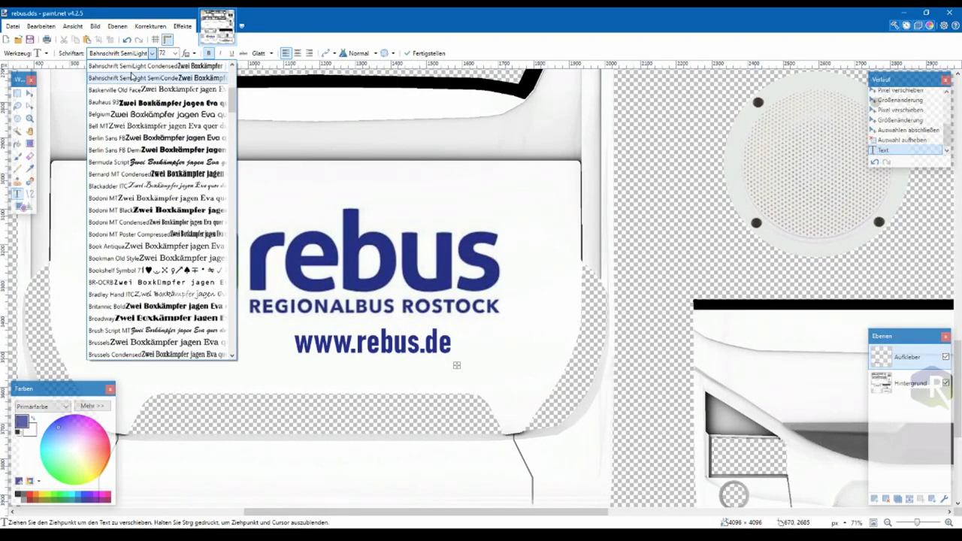
click(134, 78)
click(134, 53)
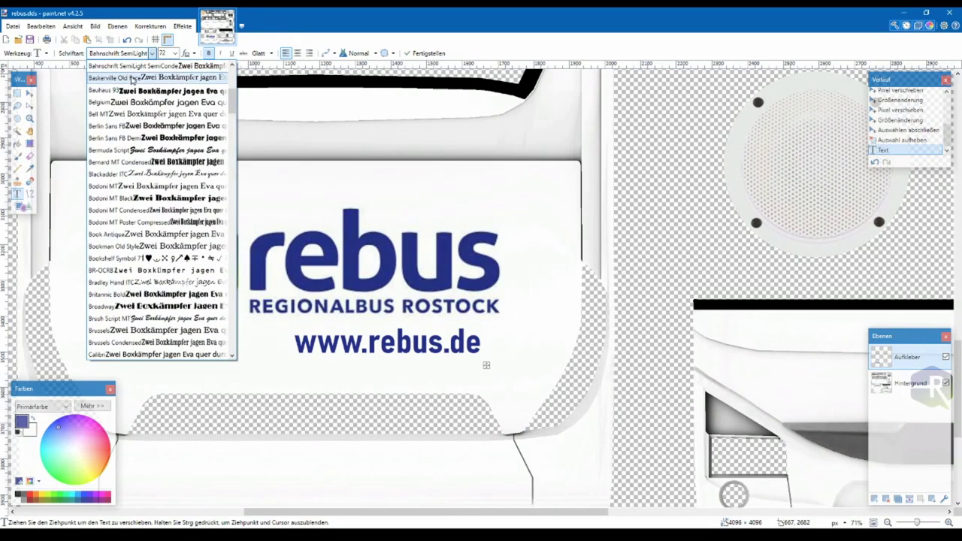
key(Up)
key(Up)
key(Up)
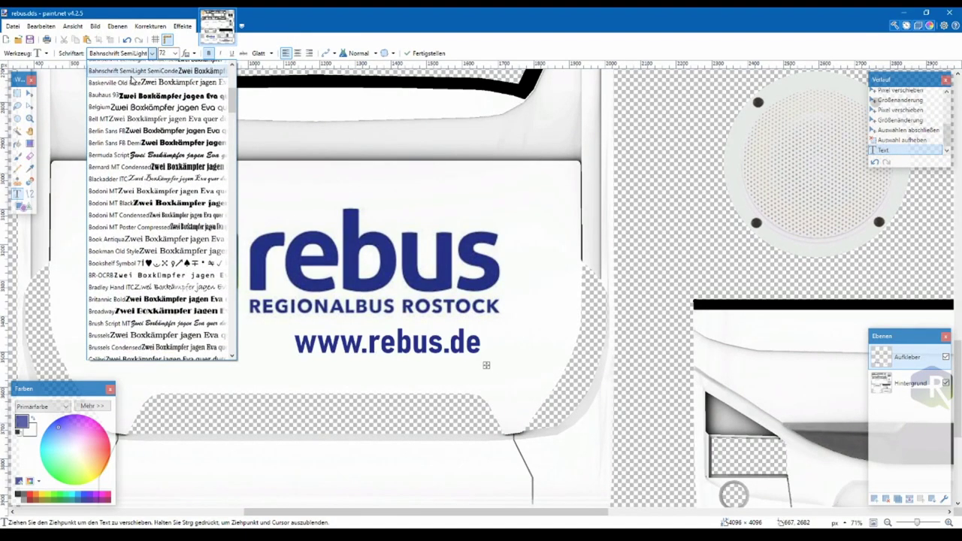
key(Down)
key(Down)
key(Down)
key(Down)
key(Down)
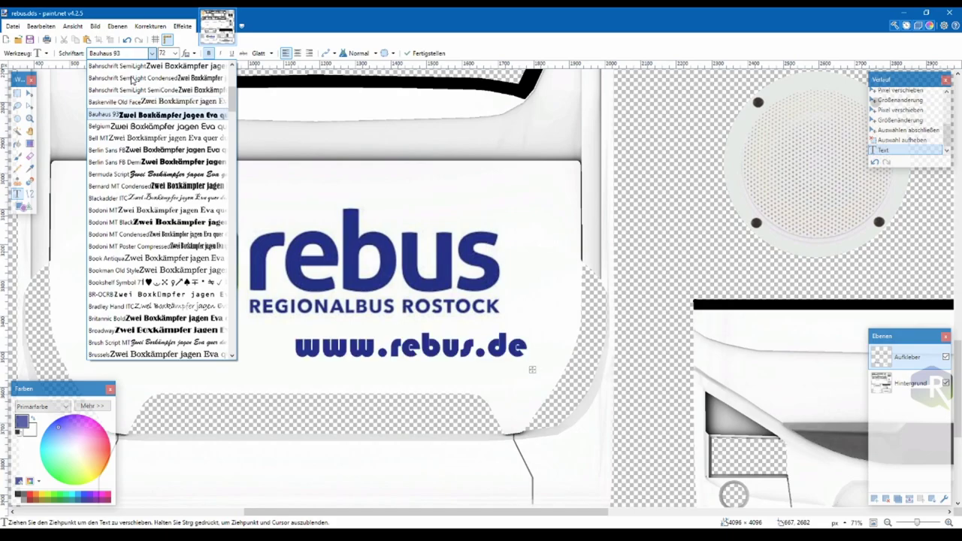
key(Up)
key(Down)
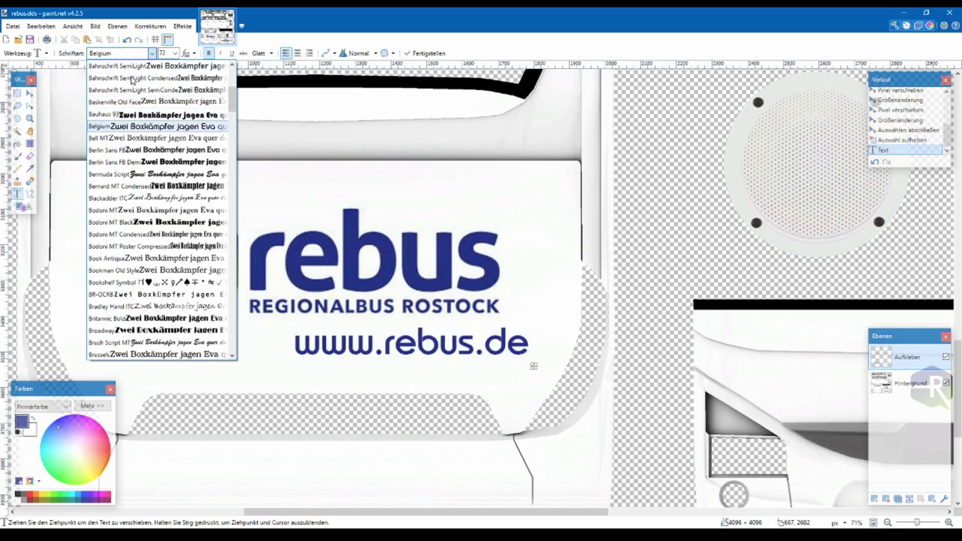
key(Down)
key(Up)
key(Up)
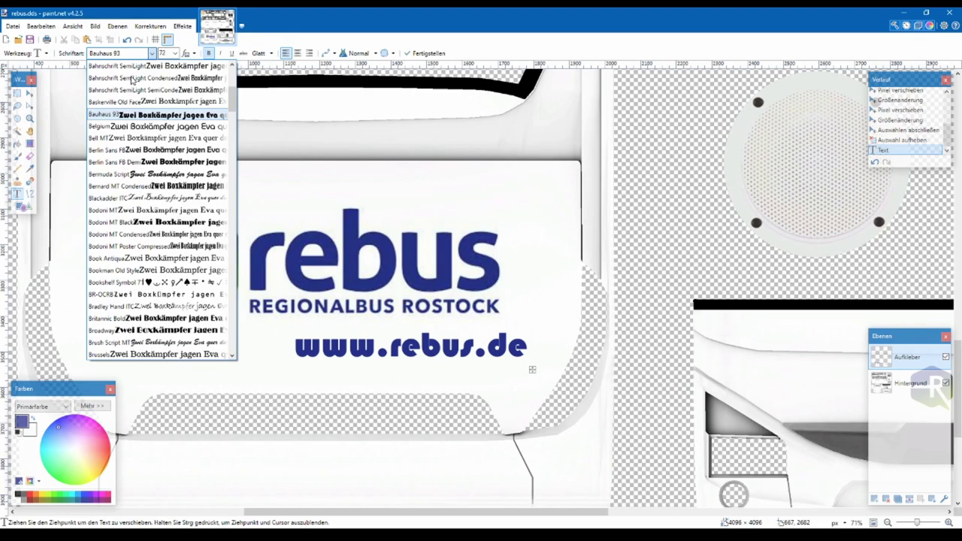
key(Down)
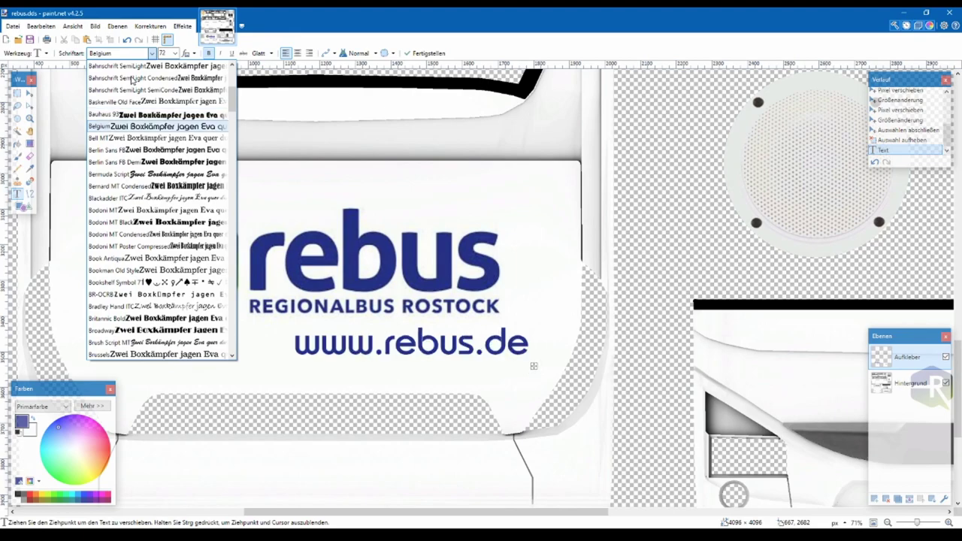
key(Down)
key(Down)
key(Down)
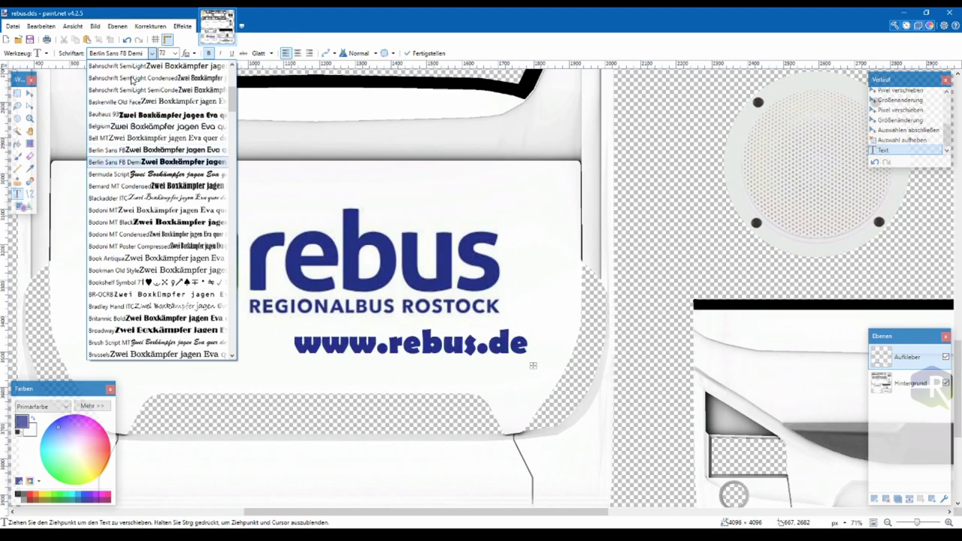
key(Down)
key(Down)
key(Down)
key(Down)
key(Down)
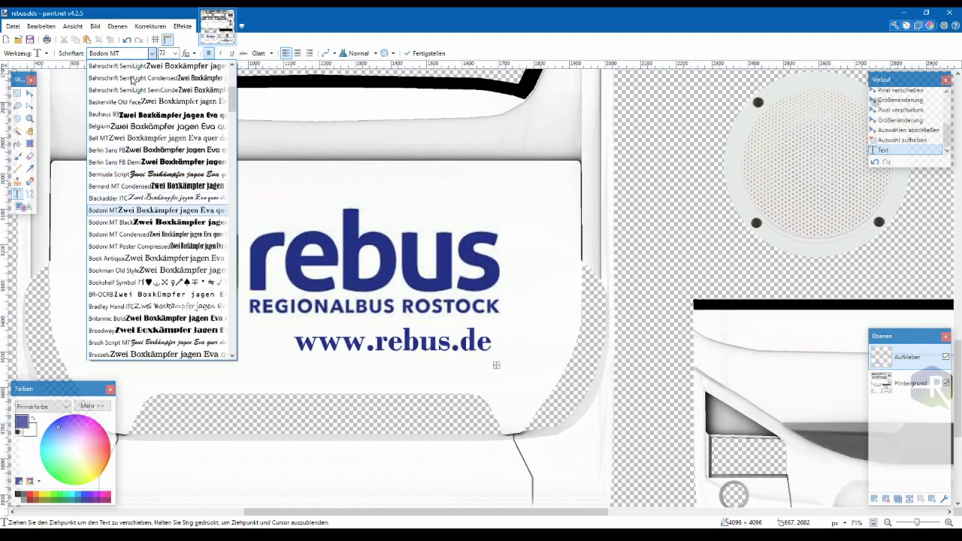
key(Down)
key(Down)
key(Down)
key(Down)
key(Down)
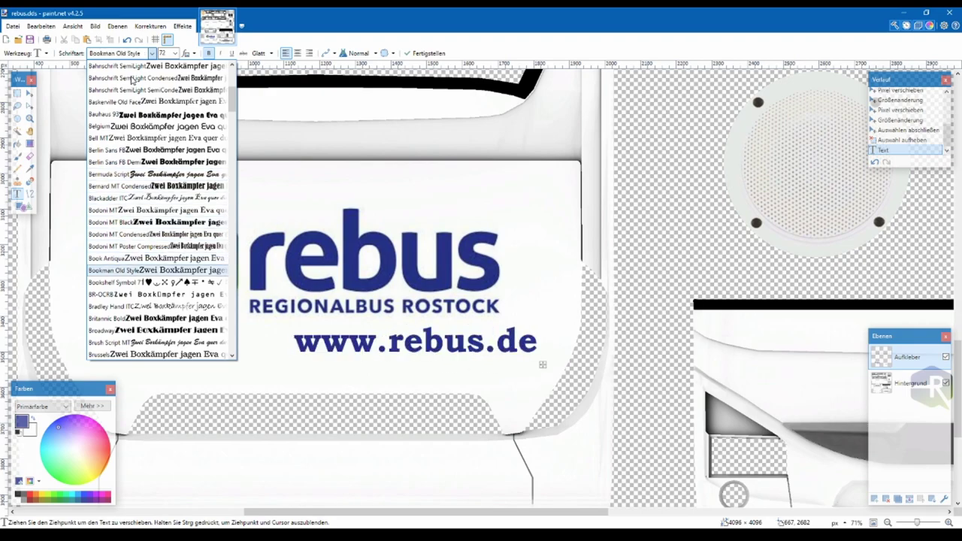
key(Down)
key(Down)
key(Down)
key(Down)
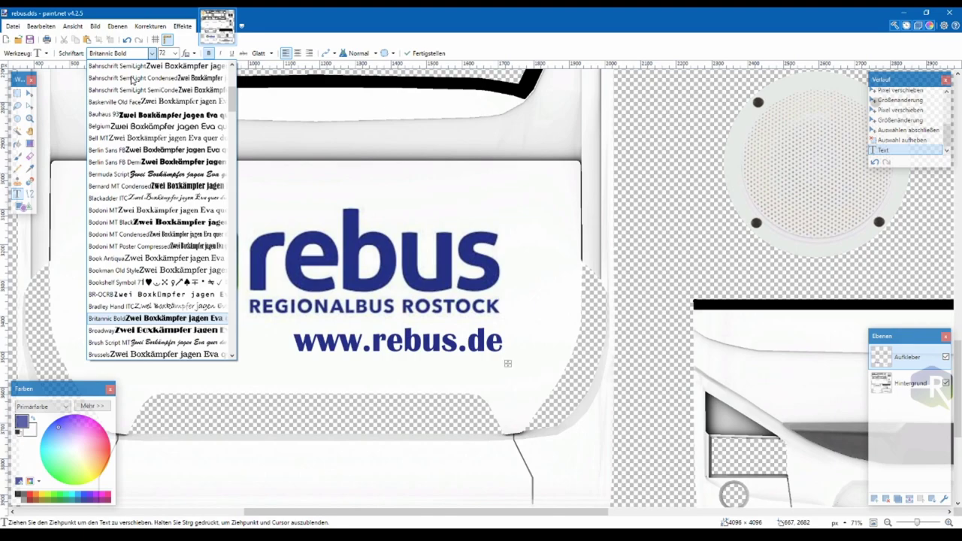
key(Down)
key(Down)
key(Down)
key(Down)
key(Down)
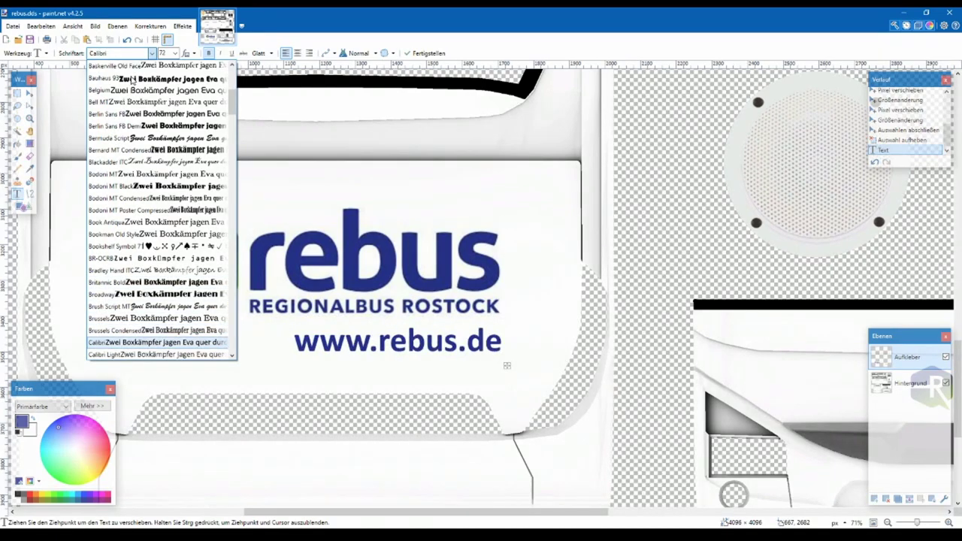
key(Down)
key(Down)
key(Down)
key(Down)
key(Down)
key(Down)
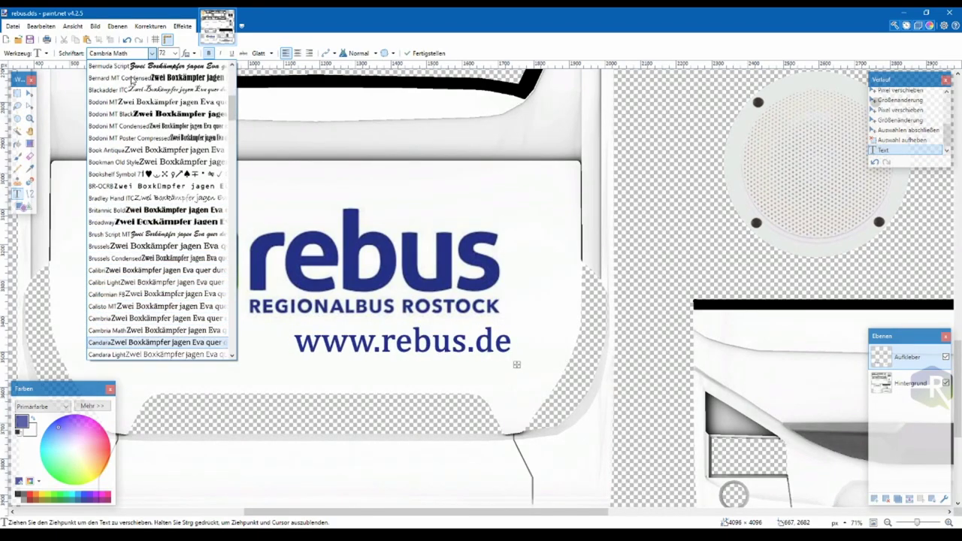
key(Down)
key(Down)
key(Down)
key(Down)
key(Down)
key(Down)
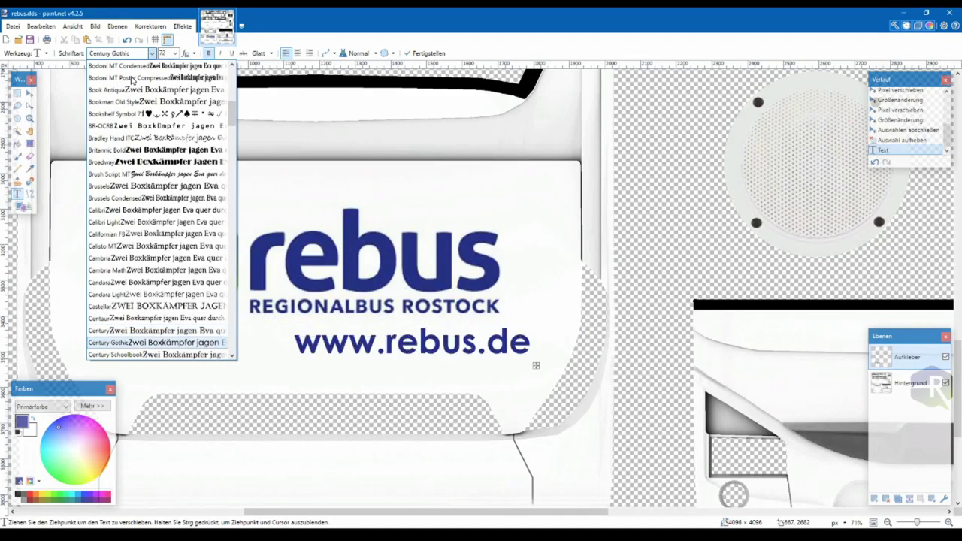
key(Down)
key(Down)
key(Down)
key(Down)
key(Down)
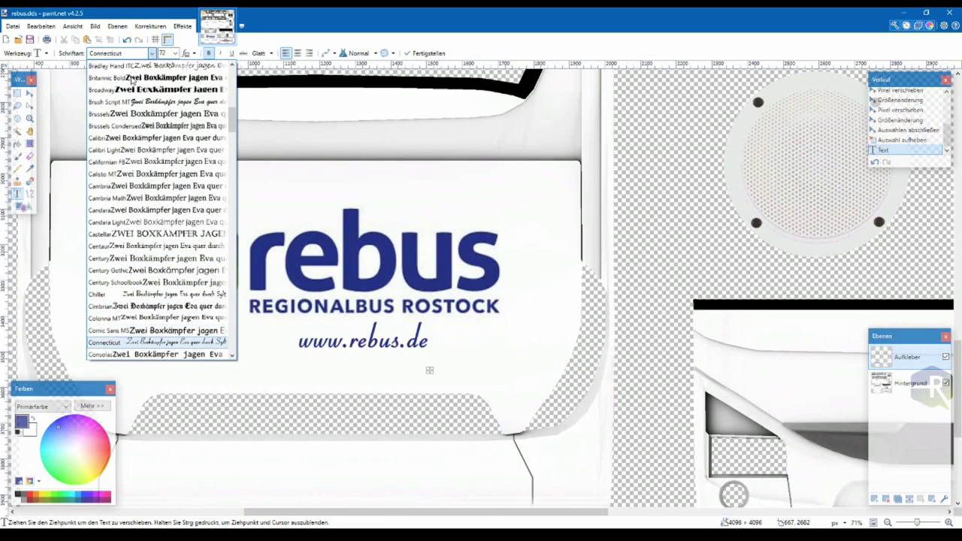
key(Down)
key(Down)
key(Down)
key(Down)
key(Down)
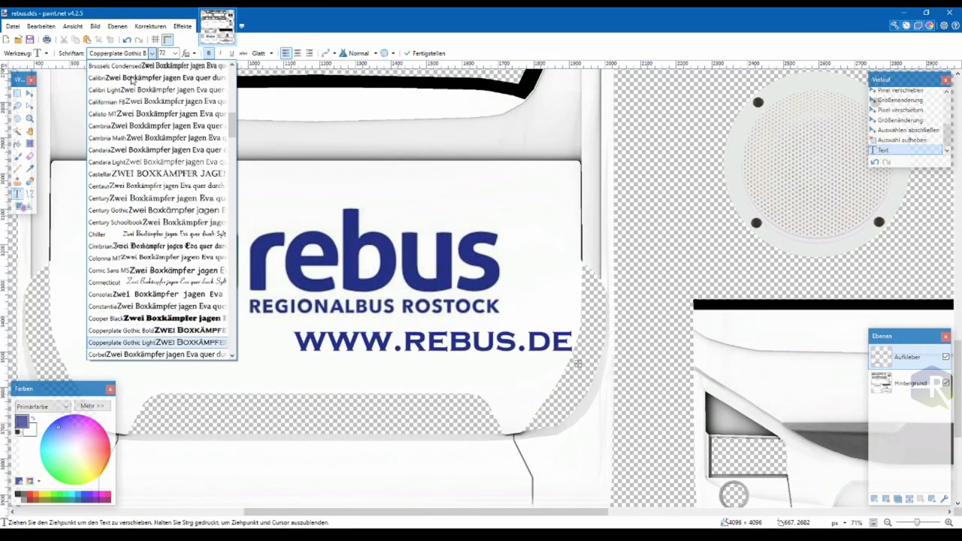
key(Down)
key(Down)
key(Down)
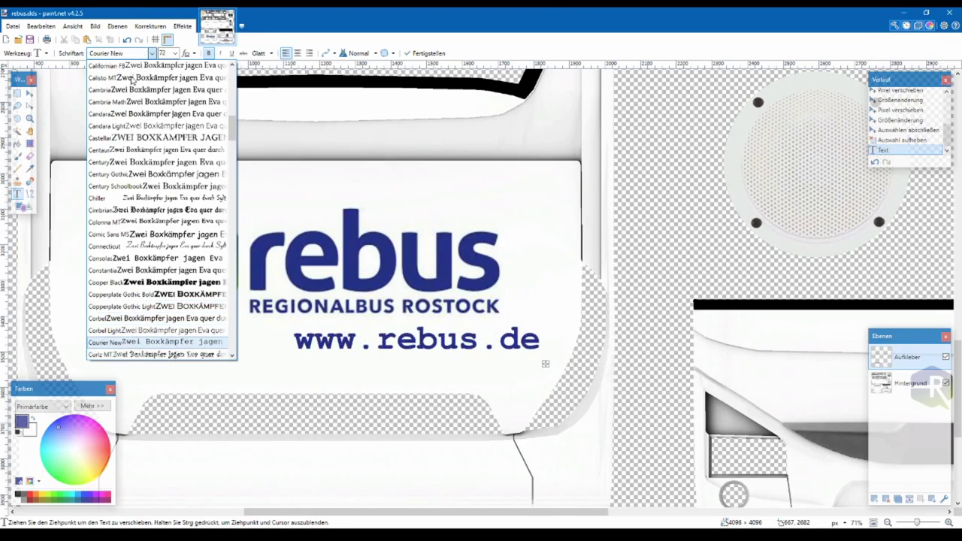
key(Down)
key(Down)
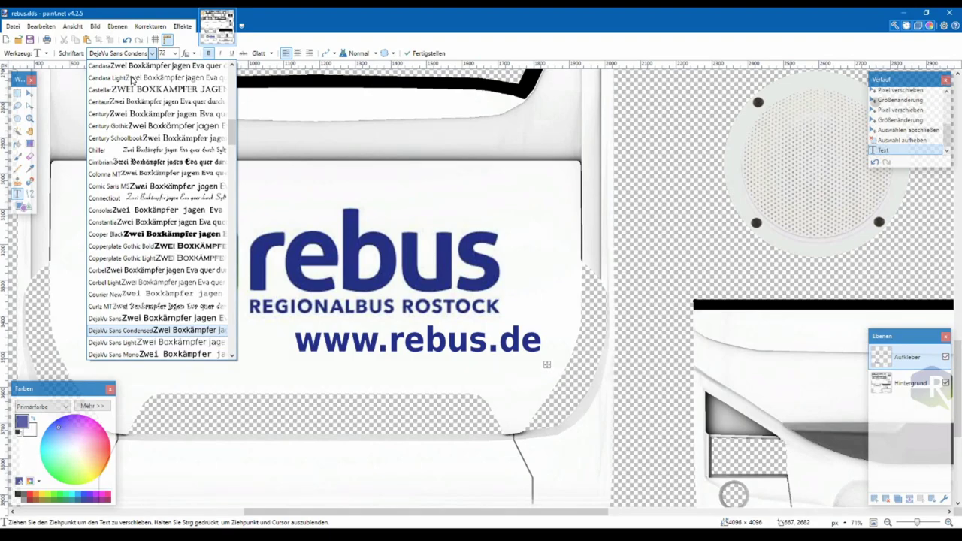
key(Down)
key(Down)
key(Down)
key(Down)
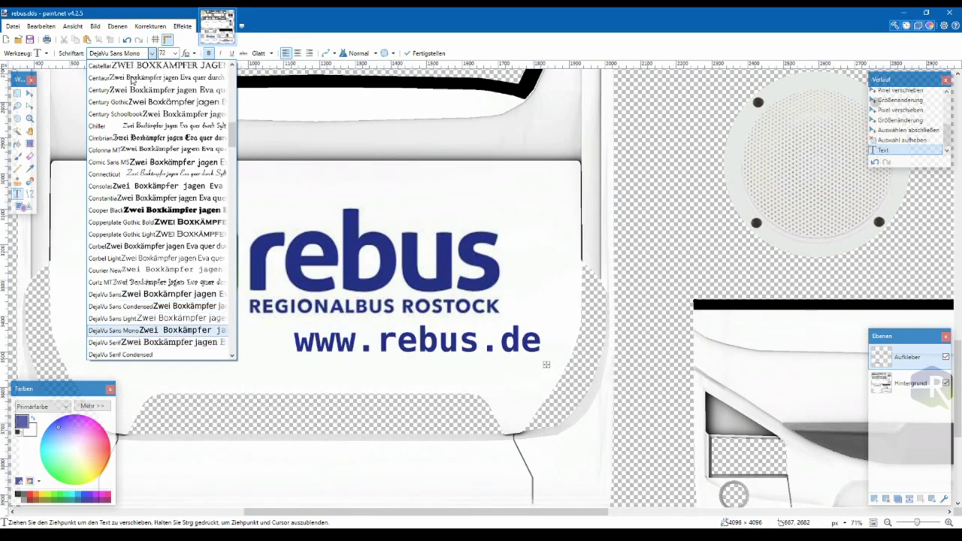
key(Down)
key(Down)
key(Down)
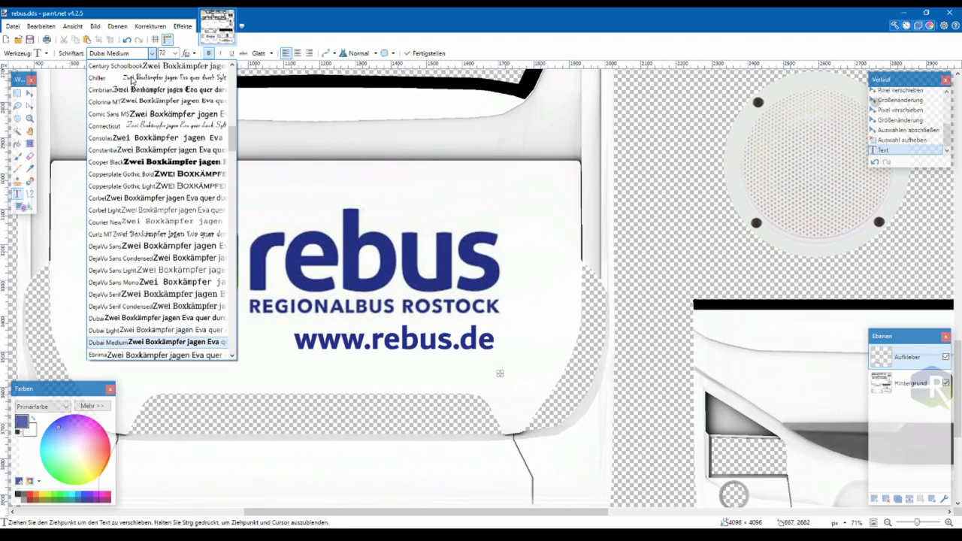
key(Up)
key(Down)
key(Up)
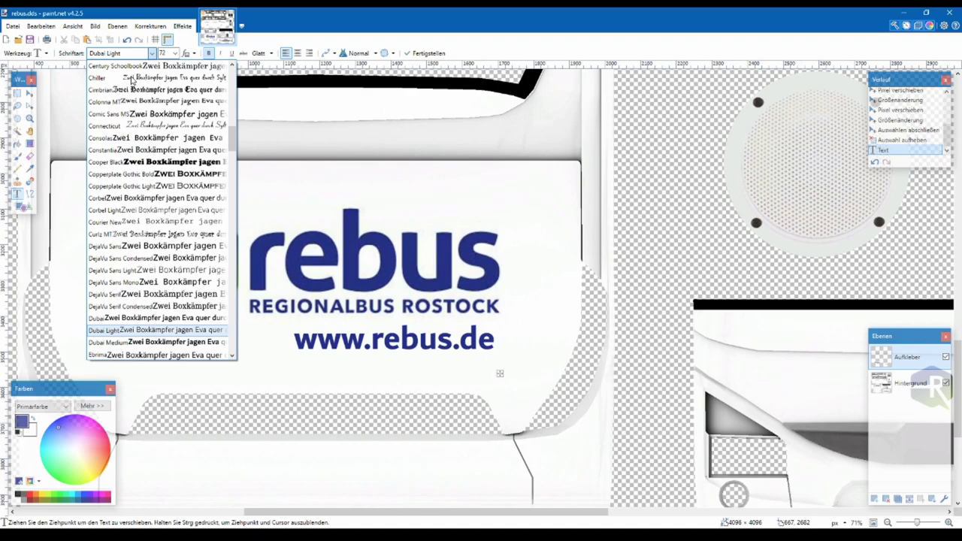
key(Down)
key(Down)
key(Down)
key(Down)
key(Down)
key(Down)
key(Down)
key(Down)
key(Down)
key(Down)
key(Down)
key(Down)
key(Down)
key(Down)
key(Down)
key(Down)
key(Up)
key(Down)
key(Down)
key(Down)
key(Down)
key(Down)
key(Down)
key(Down)
key(Down)
key(Down)
key(Down)
key(Down)
key(Down)
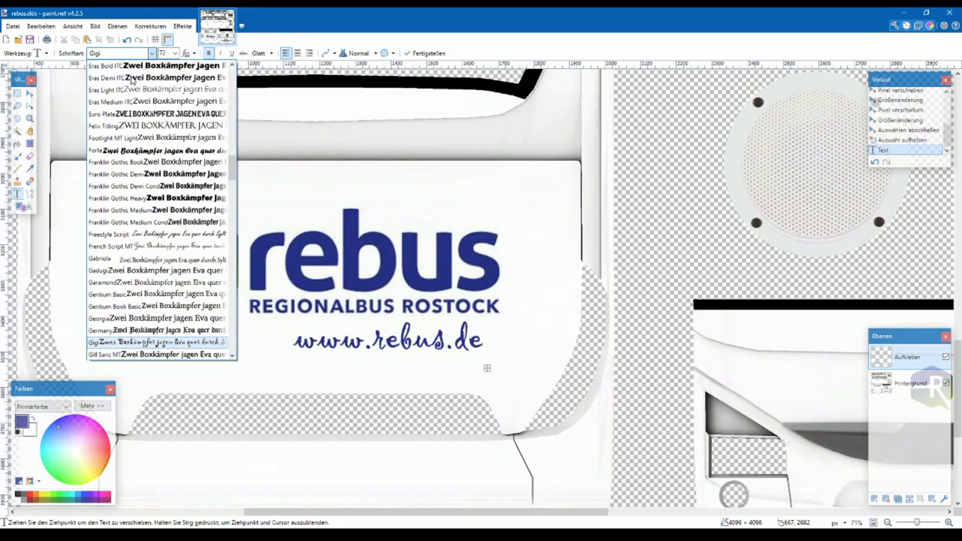
key(Down)
key(Down)
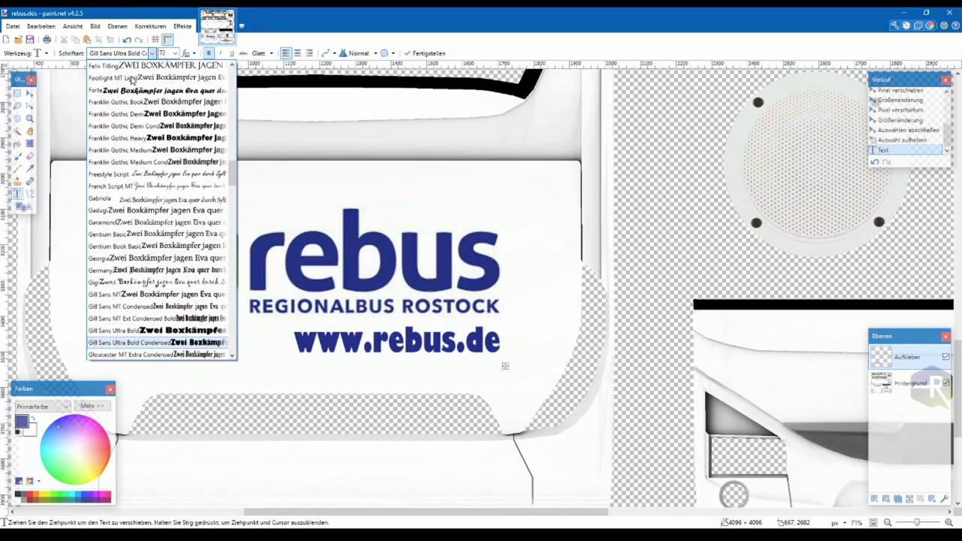
key(Down)
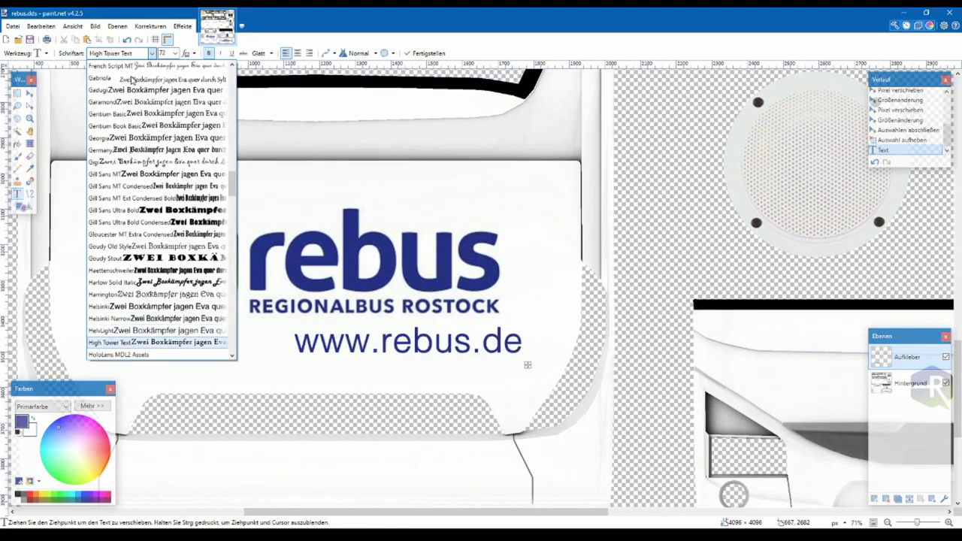
key(Down)
key(Down)
key(Down)
key(Down)
key(Down)
key(Down)
key(Down)
key(Down)
key(Down)
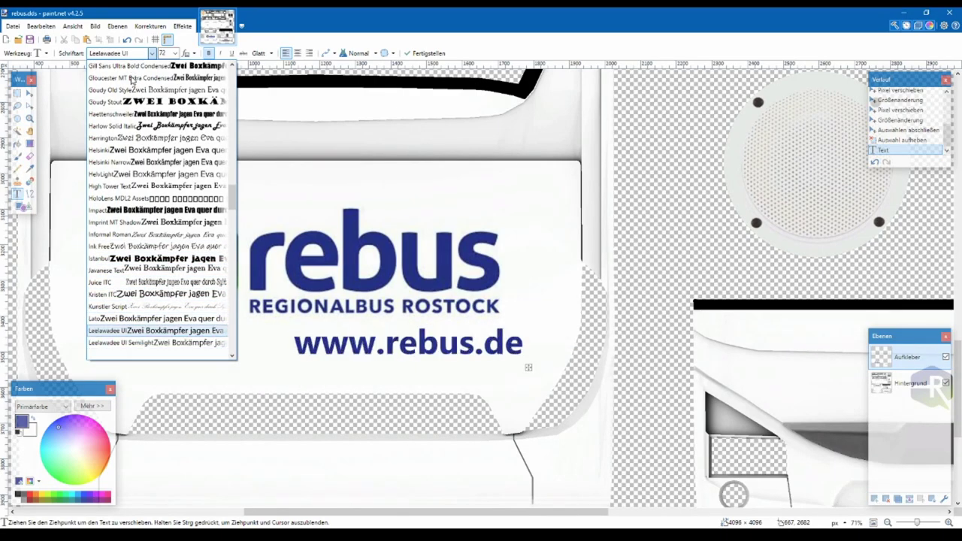
key(Down)
key(Down)
key(Down)
key(Down)
key(Down)
key(Down)
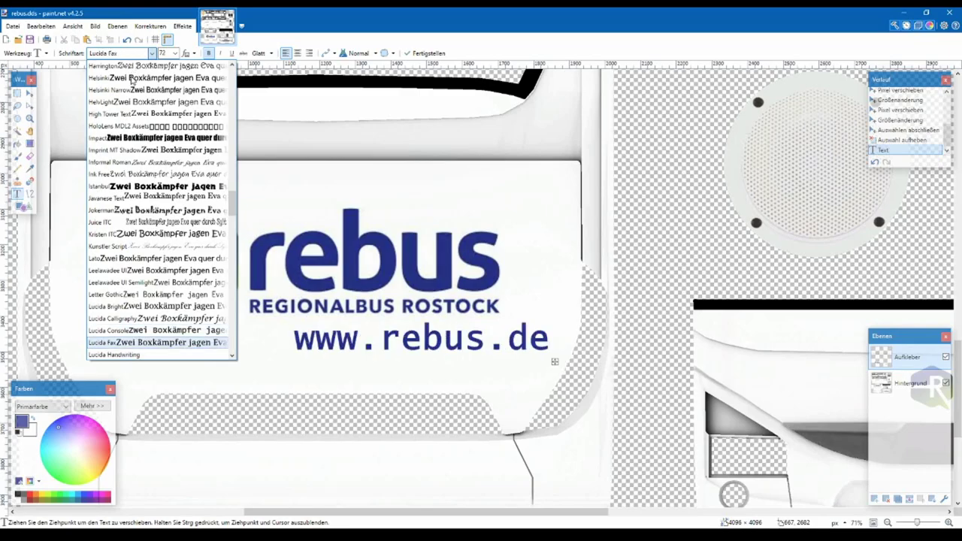
key(Down)
key(Down)
key(Down)
key(Down)
key(Down)
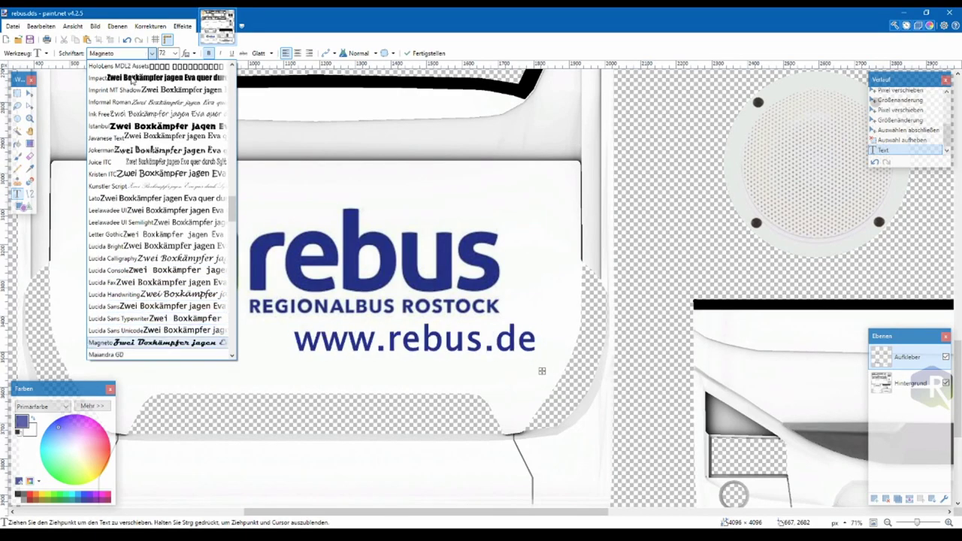
key(Down)
key(Down)
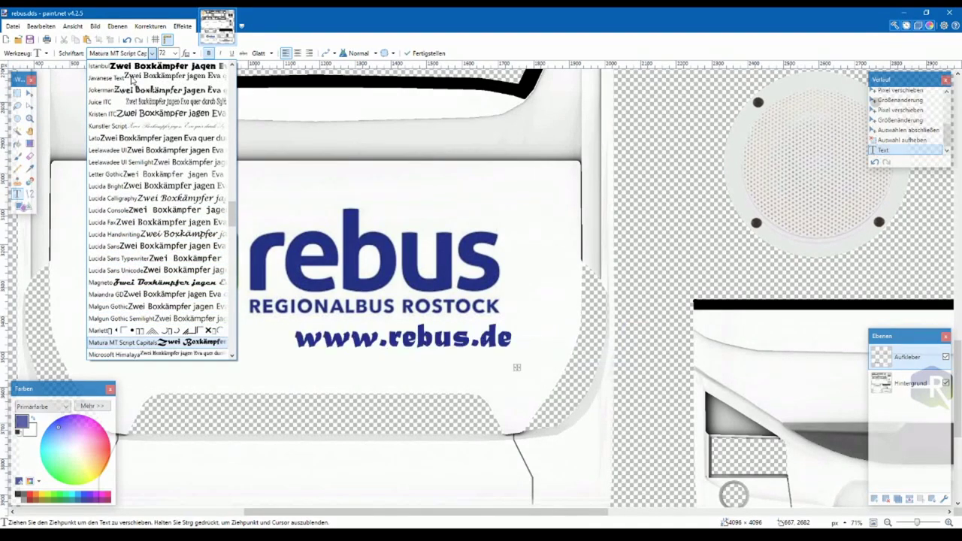
key(Up)
key(Down)
key(Down)
key(Down)
key(Down)
key(Down)
key(Down)
key(Down)
key(Down)
key(Down)
key(Down)
key(Down)
key(Down)
key(Down)
key(Down)
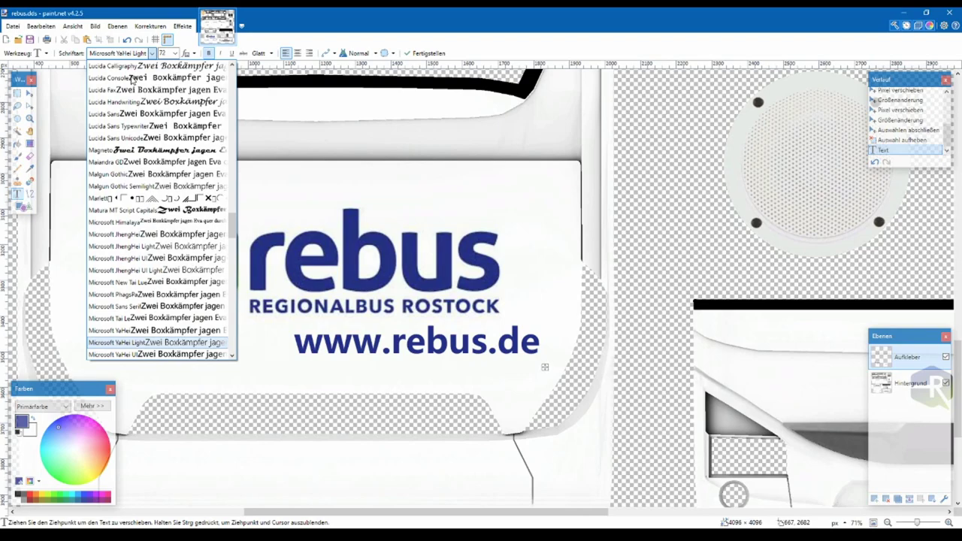
key(Down)
key(Down)
key(Down)
key(Down)
key(Down)
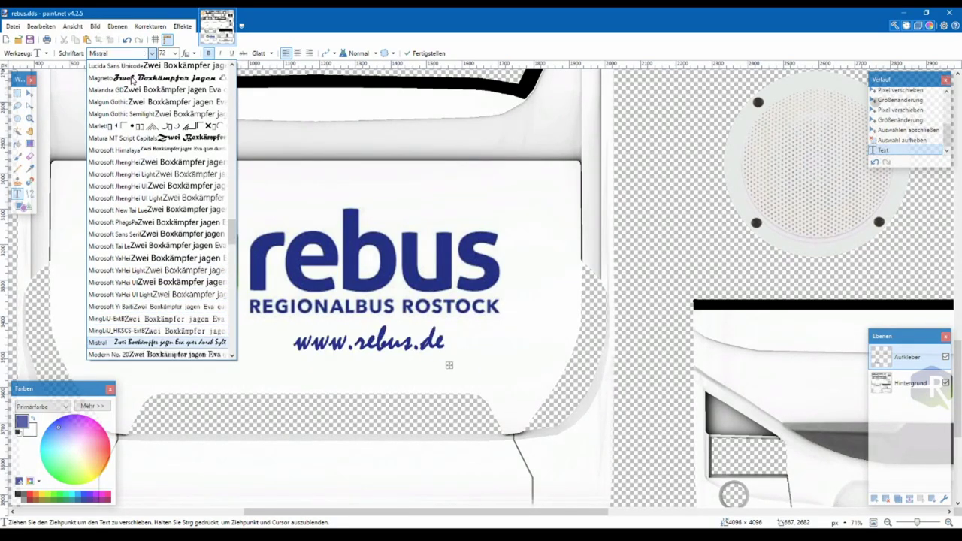
key(Down)
key(Down)
key(Down)
key(Down)
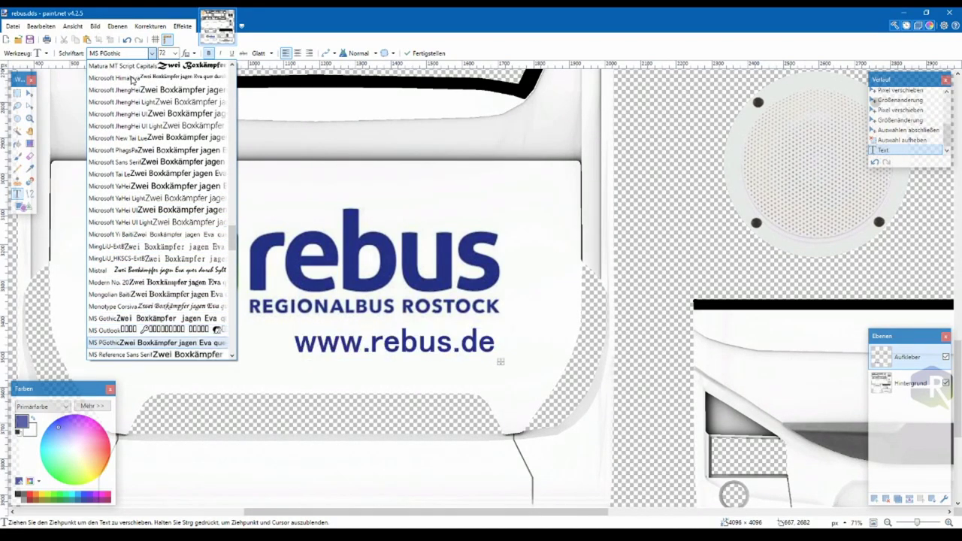
key(Up)
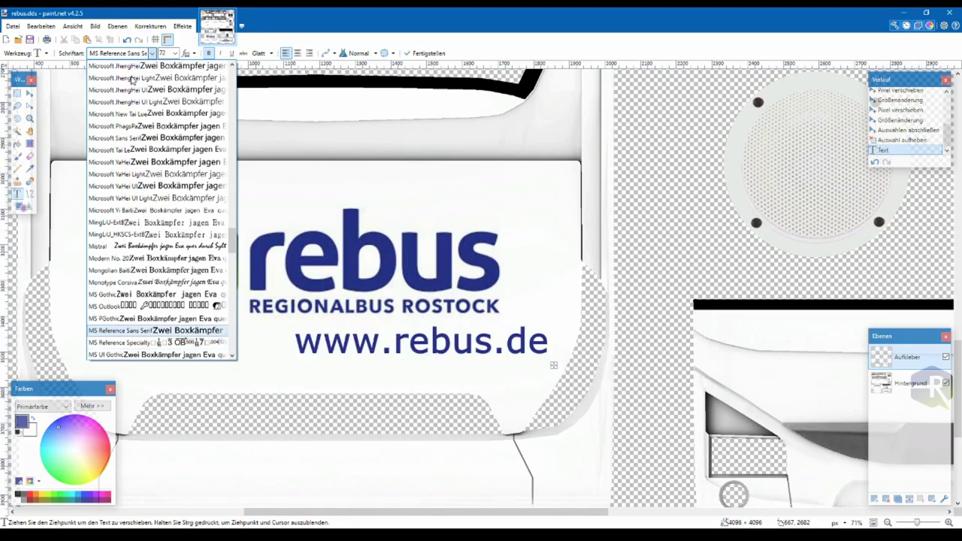
key(Up)
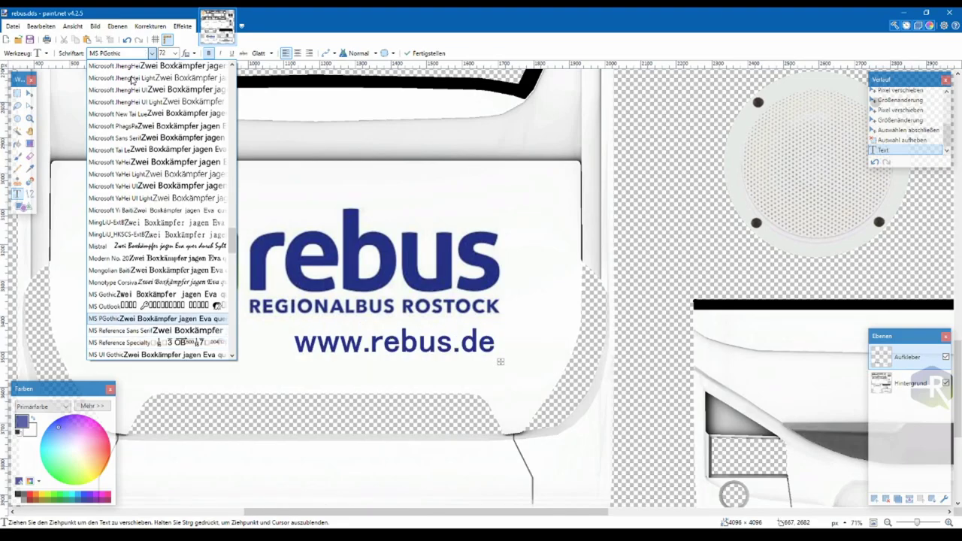
key(Down)
key(Down)
key(Down)
key(Down)
key(Down)
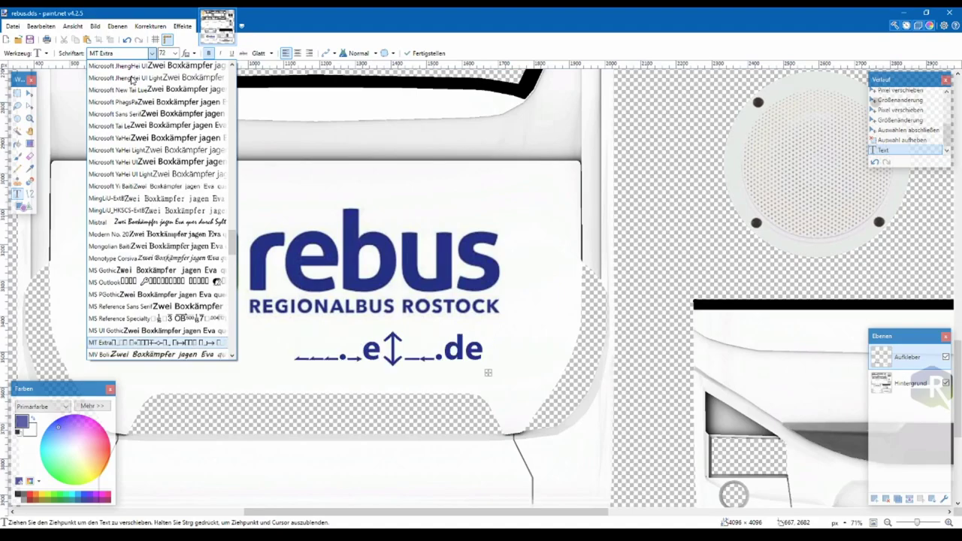
key(Up)
key(Up)
key(Down)
key(Down)
key(Down)
key(Down)
key(Down)
key(Down)
key(Down)
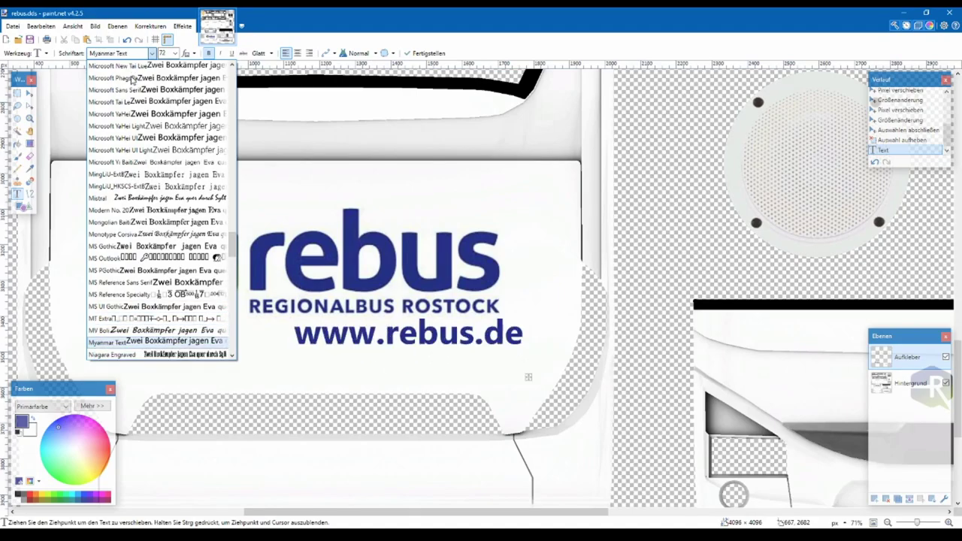
key(Down)
key(Down)
key(Down)
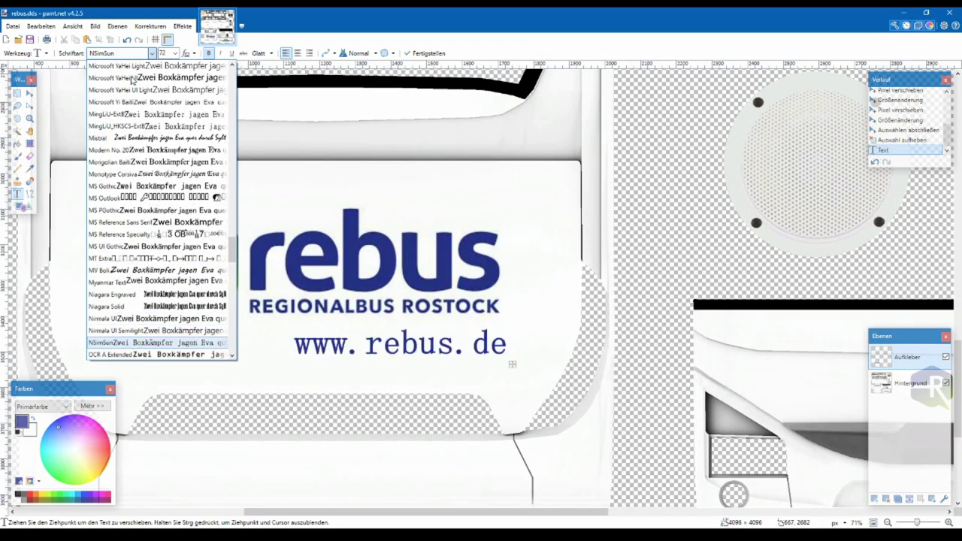
key(Down)
key(Down)
key(Down)
key(Down)
key(Down)
key(Down)
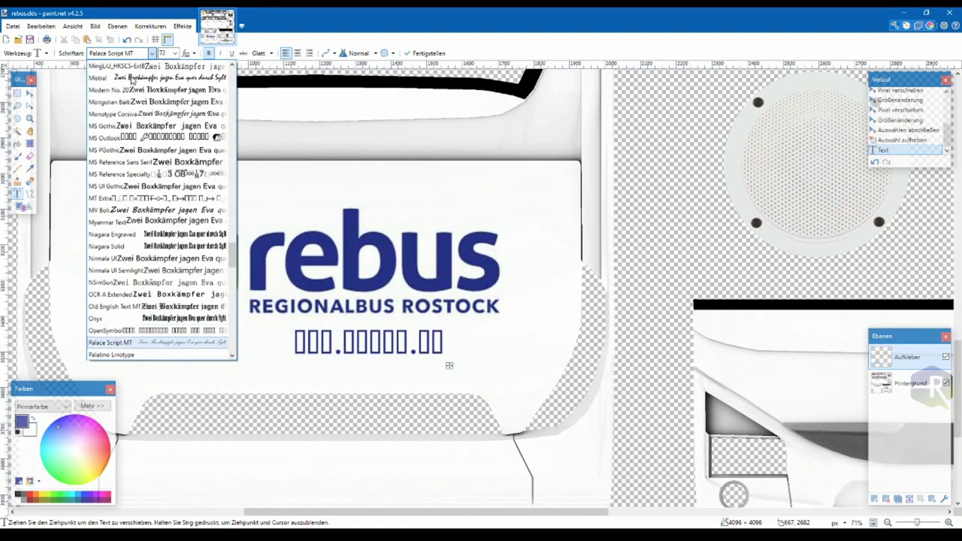
key(Down)
key(Down)
key(Down)
key(Down)
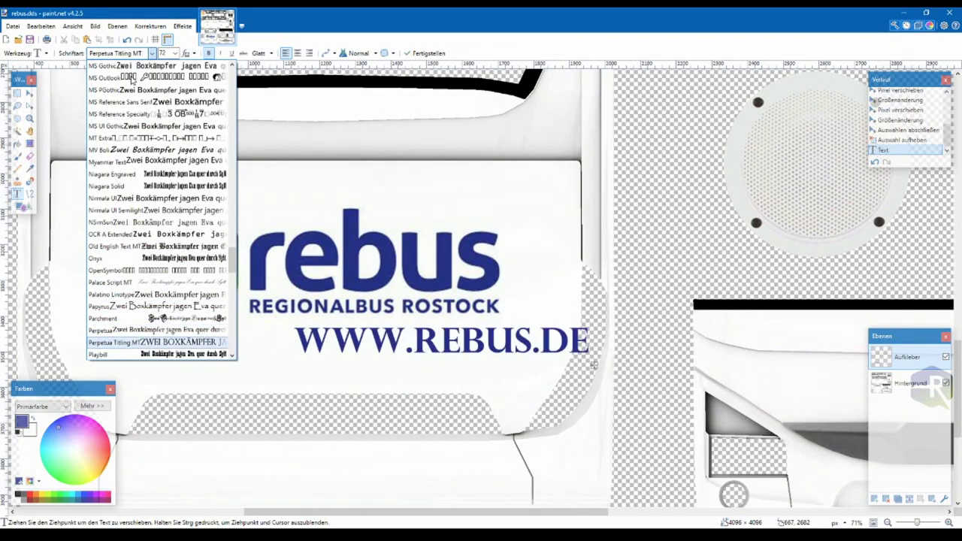
key(Down)
key(Down)
key(Down)
key(Down)
key(Down)
key(Down)
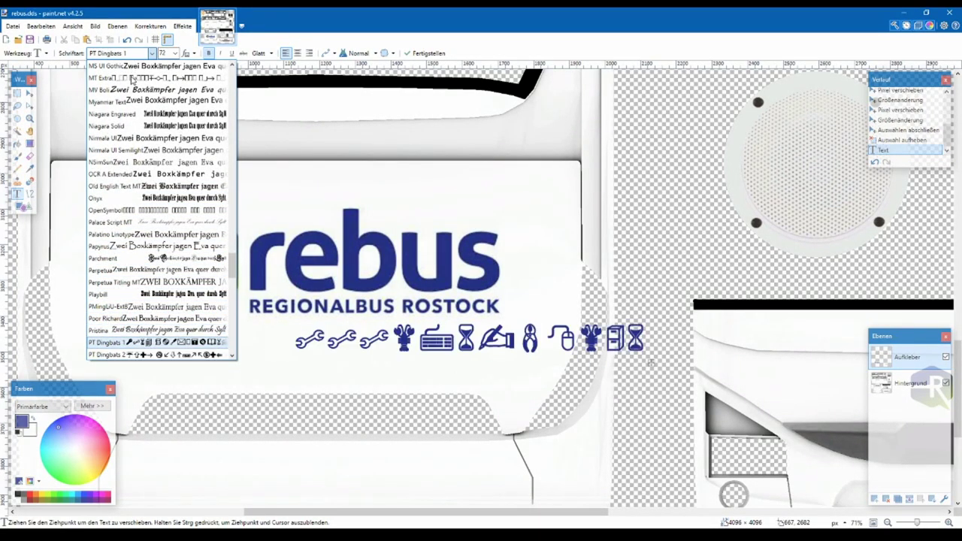
key(Down)
key(Down)
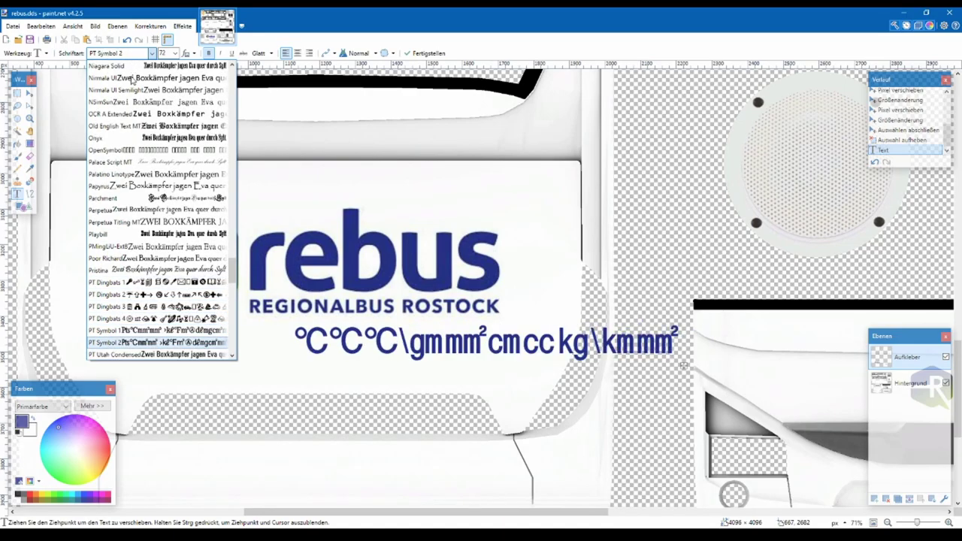
key(Down)
key(Down)
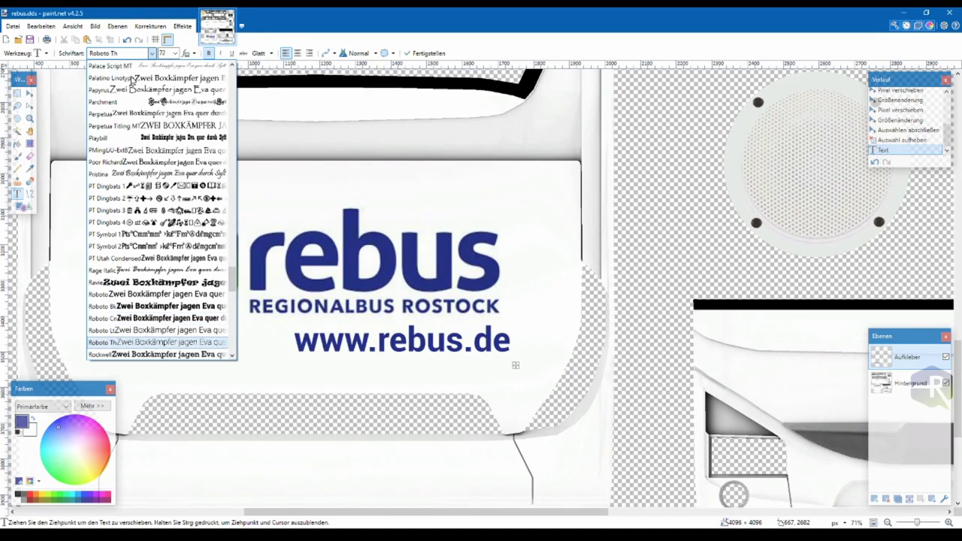
key(Down)
key(Down)
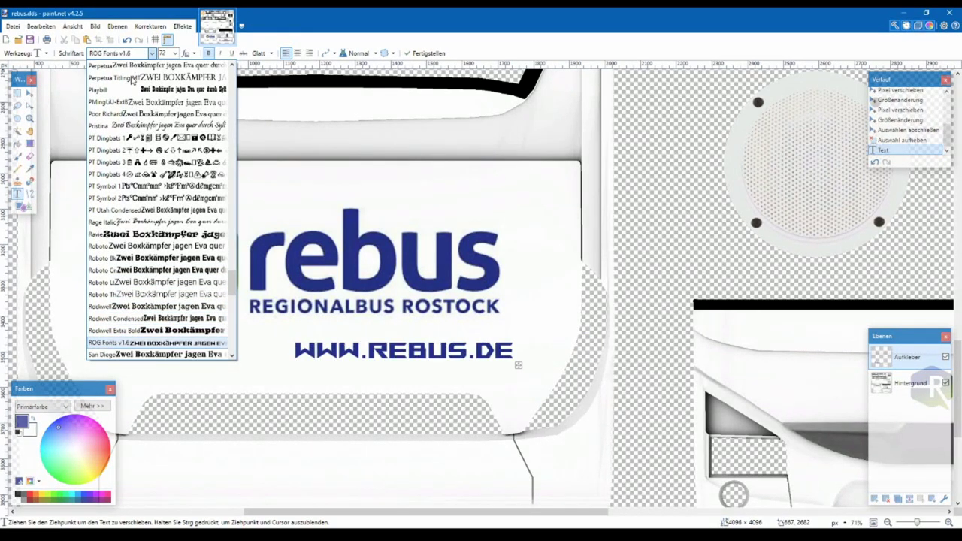
key(Down)
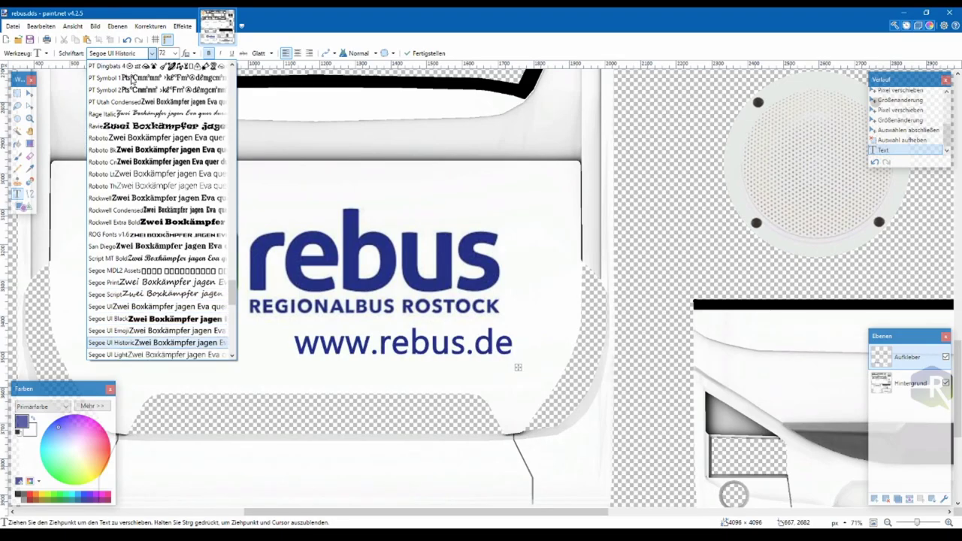
key(Down)
key(Down)
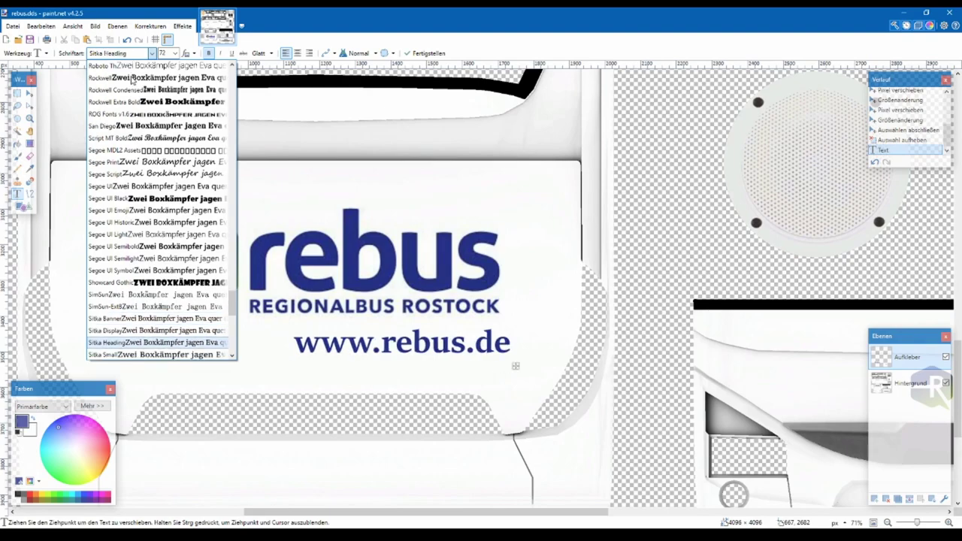
key(Down)
key(Down)
key(Down)
key(Down)
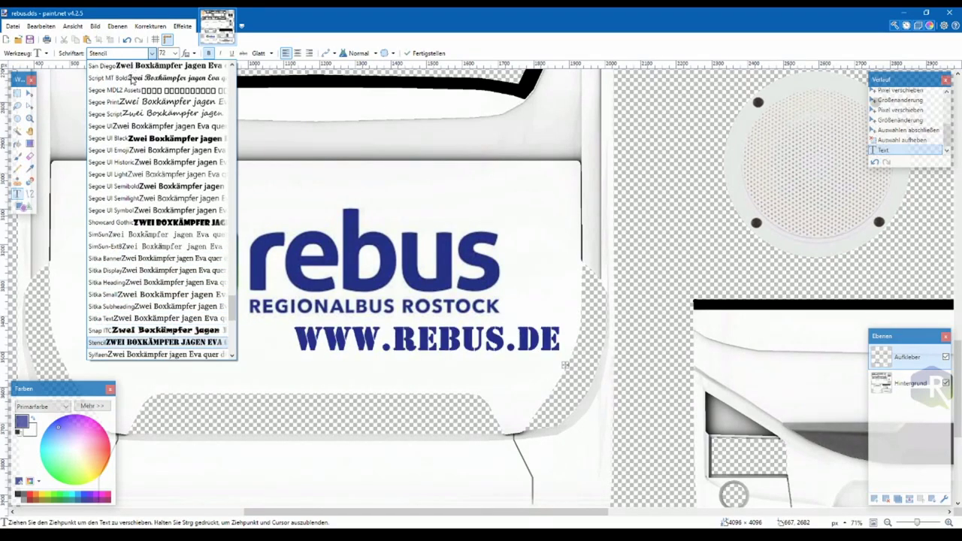
key(Down)
key(Down)
key(Down)
key(Down)
key(Down)
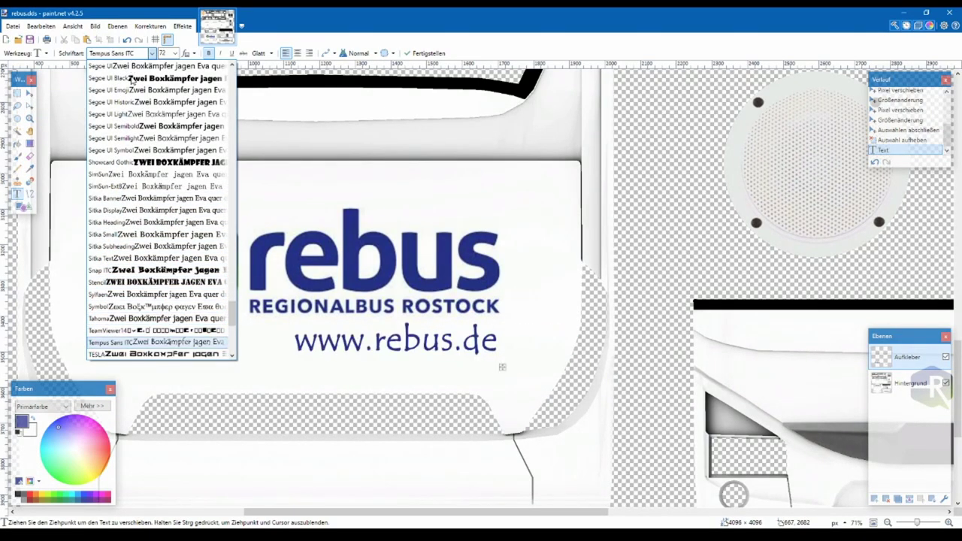
key(Down)
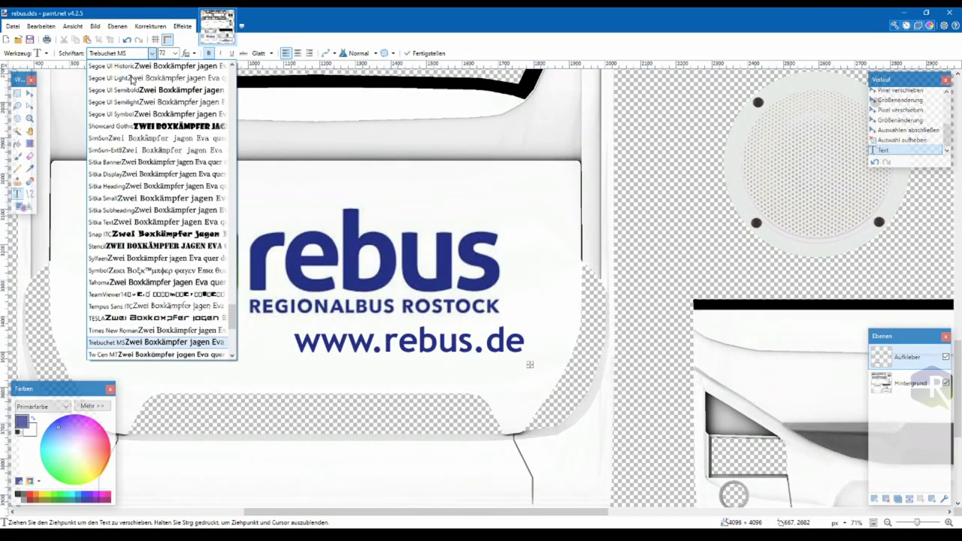
key(Down)
key(Down)
key(Down)
key(Down)
key(Down)
key(Down)
key(Down)
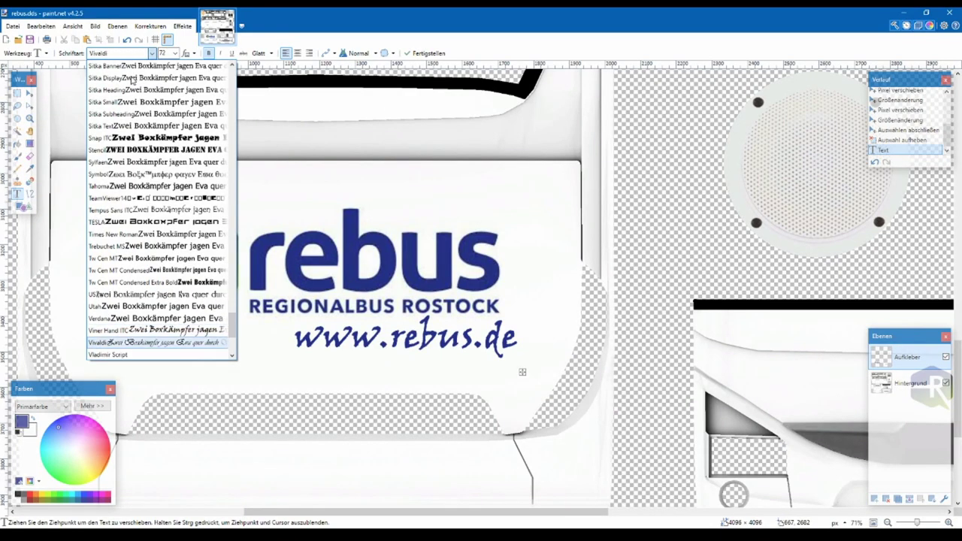
key(Down)
key(Down)
key(Down)
key(Down)
key(Down)
key(Down)
key(Down)
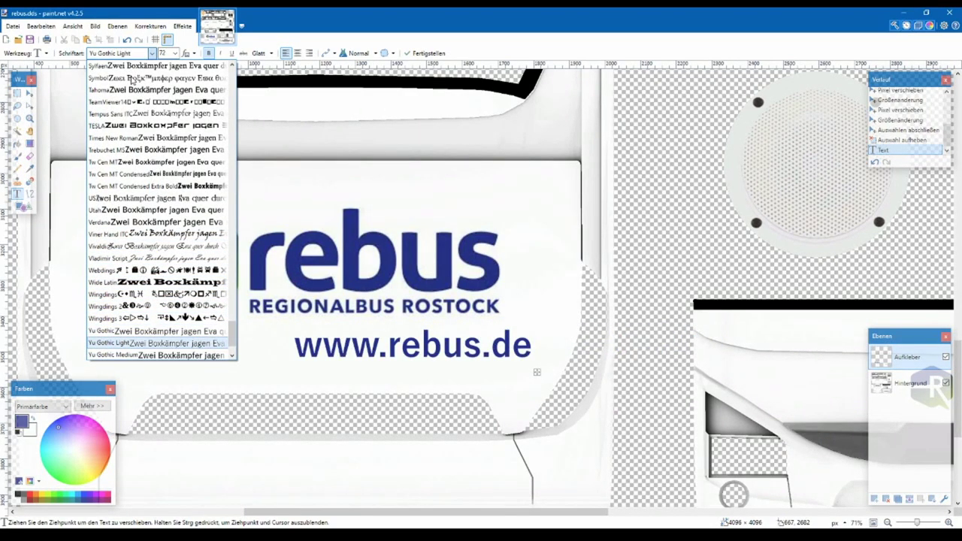
key(Down)
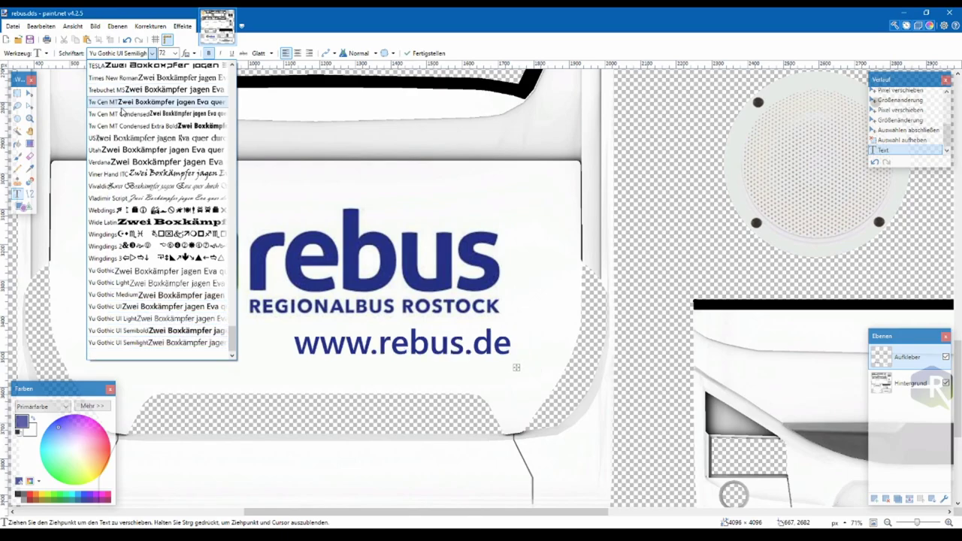
scroll(122, 108, up, 12)
scroll(128, 109, up, 11)
scroll(137, 138, up, 12)
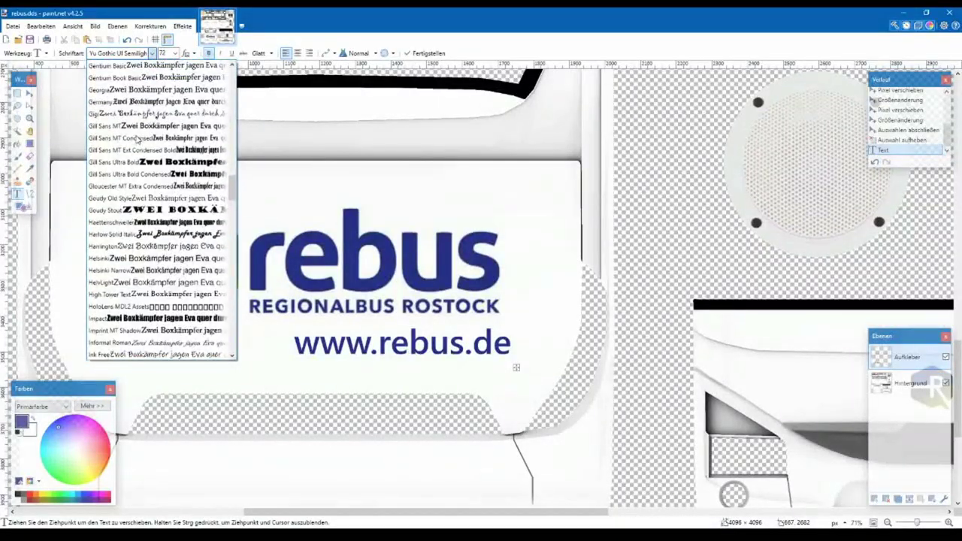
scroll(187, 204, up, 5)
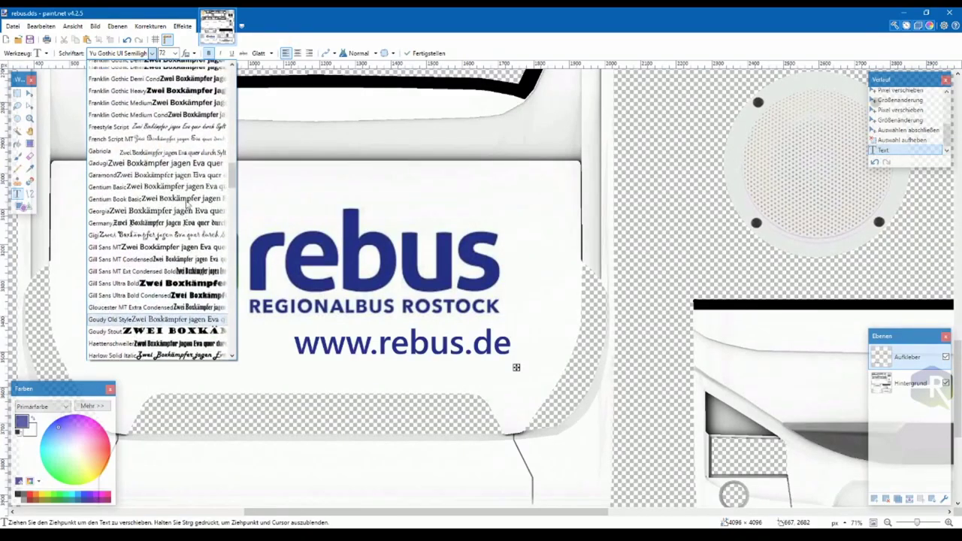
scroll(187, 205, up, 7)
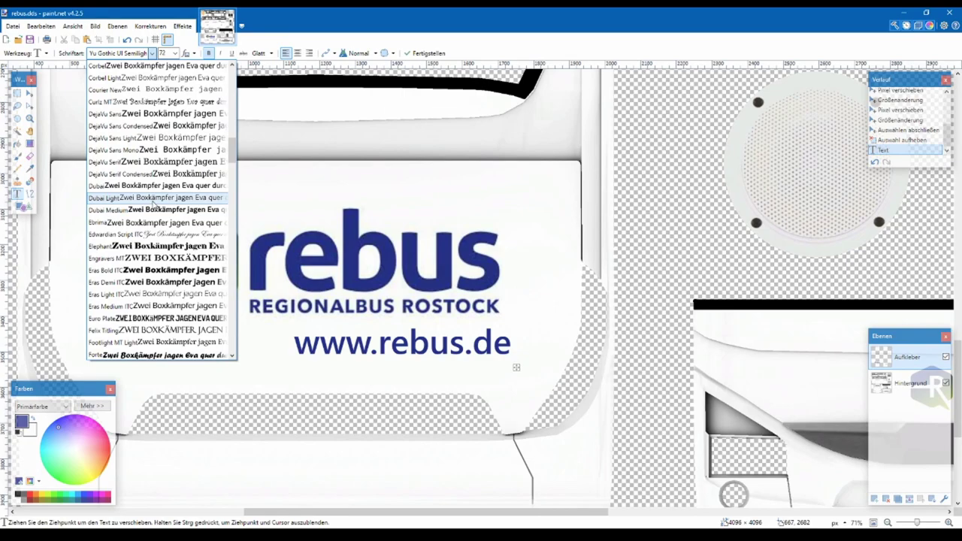
click(153, 198)
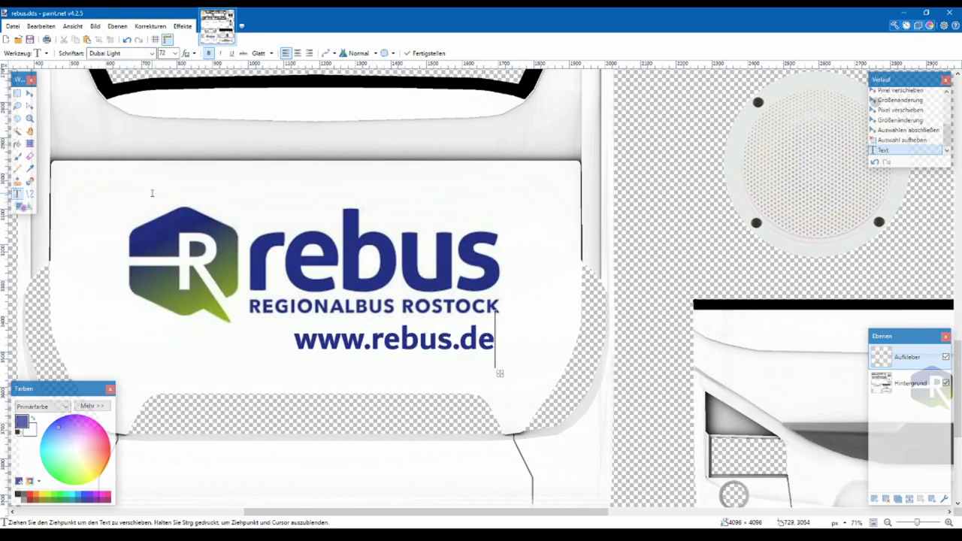
click(137, 53)
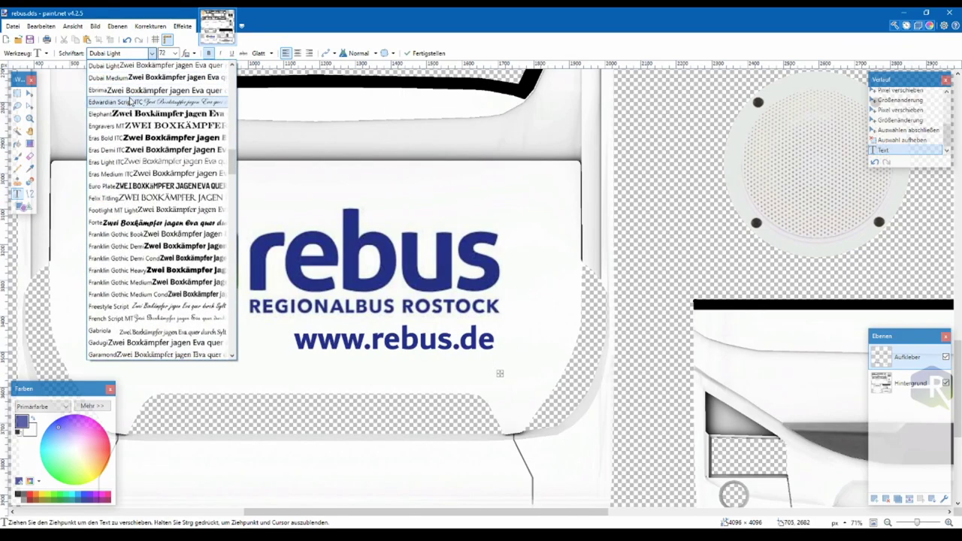
scroll(150, 101, up, 1)
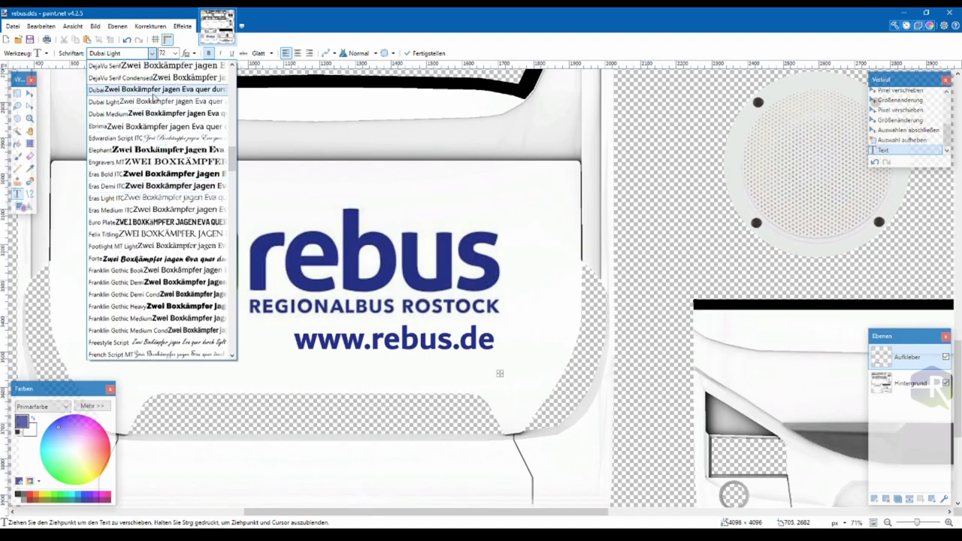
key(Up)
key(Up)
key(Down)
key(Down)
key(Down)
key(Up)
key(Return)
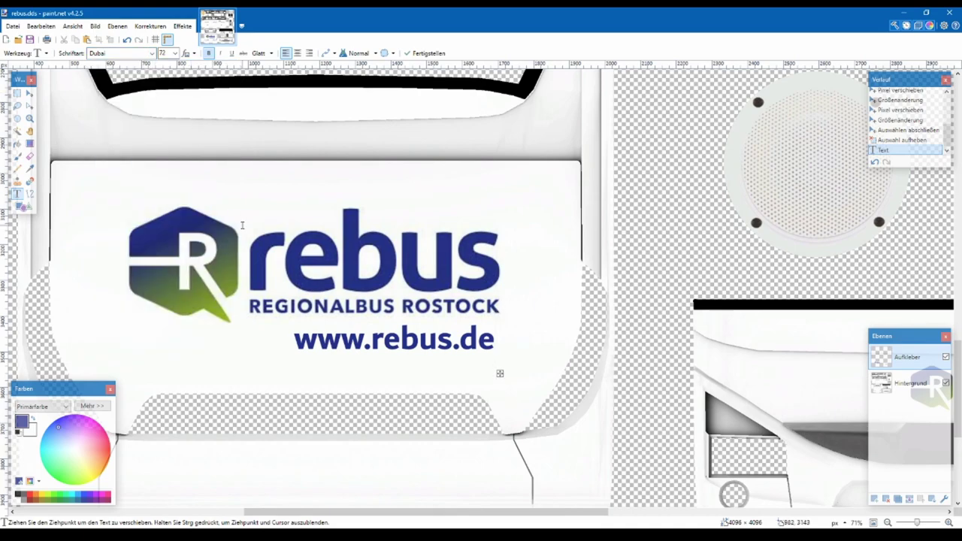
drag(501, 373, 505, 375)
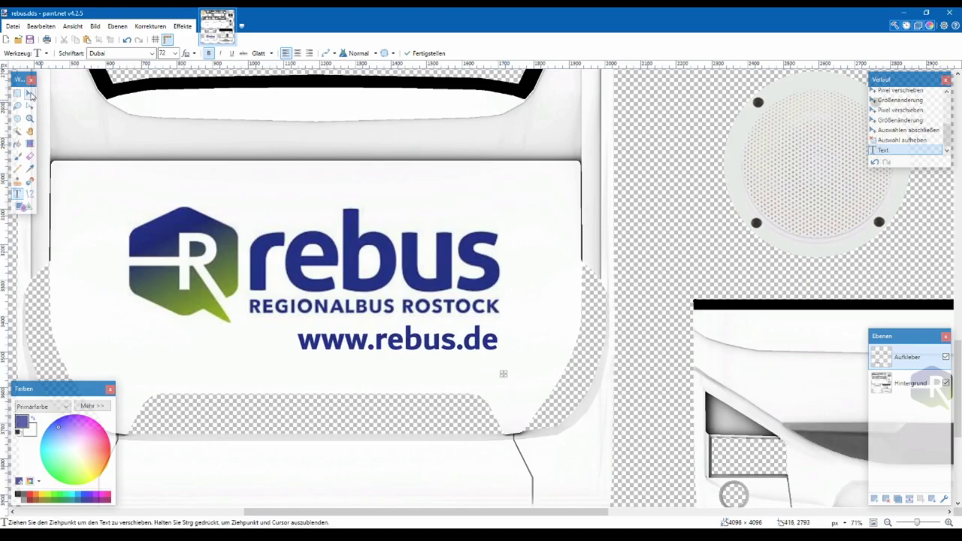
click(17, 93)
scroll(406, 275, down, 6)
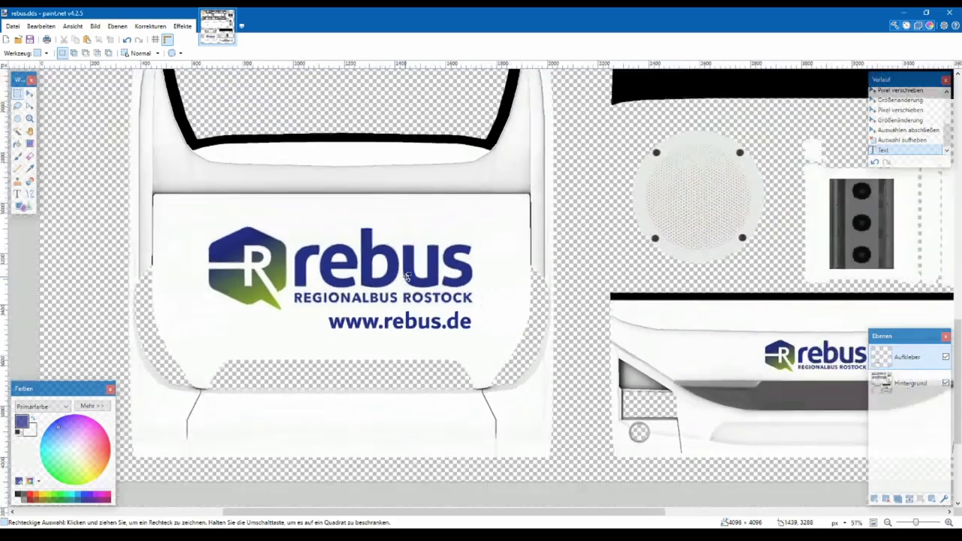
scroll(462, 327, up, 2)
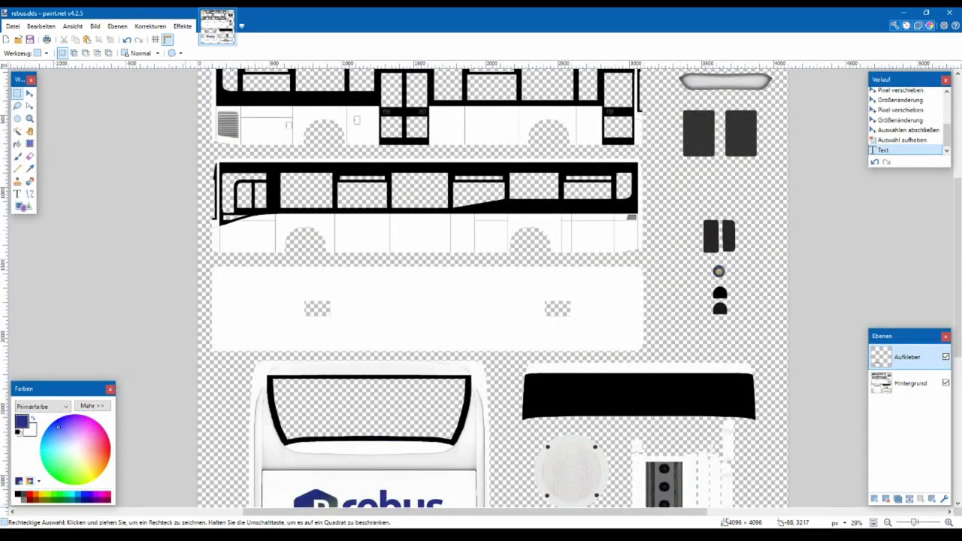
Switch to the rebus fleet page in the browser and compare the logo placement on both side-view photos of the IVECO Crossway LE 12
key(alt+Tab)
click(392, 414)
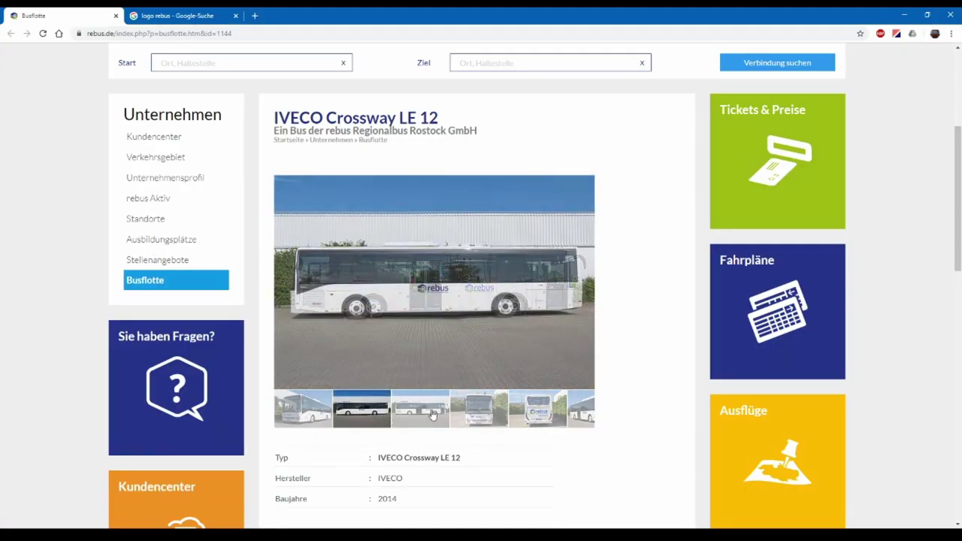
click(423, 423)
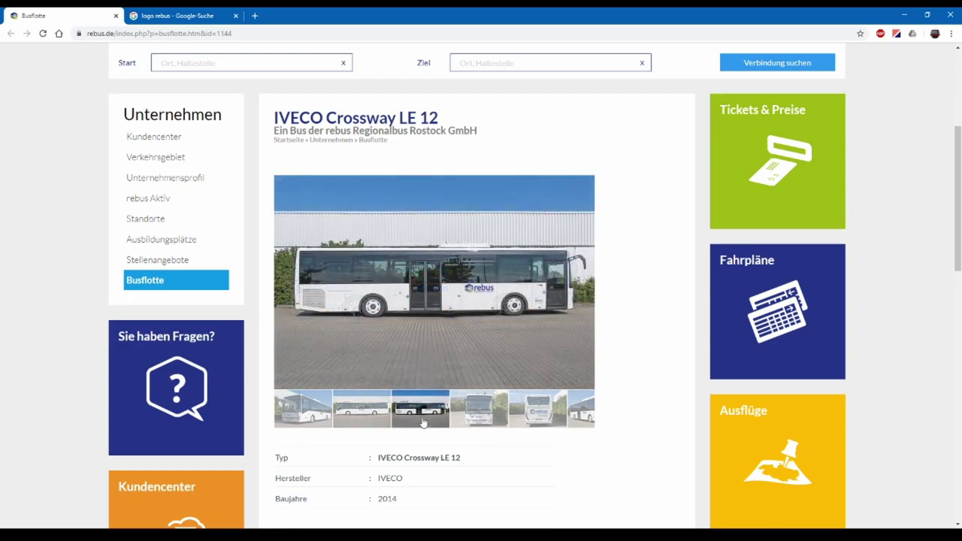
click(367, 412)
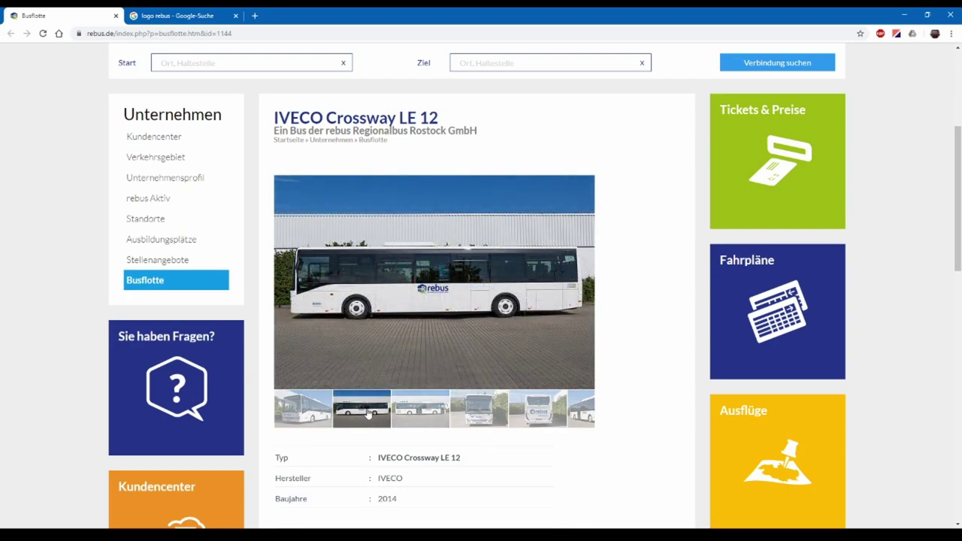
click(406, 415)
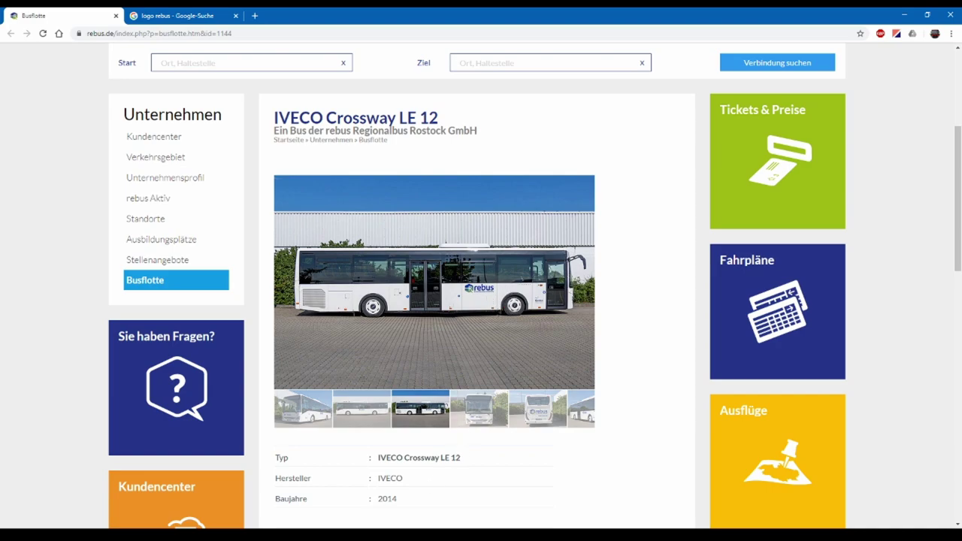
Switch to paint.net, paste the rebus logo onto the door-side panel between the middle door and front wheel arch, and scale it to 355 × 110 pixels
key(alt+Tab)
scroll(450, 149, up, 4)
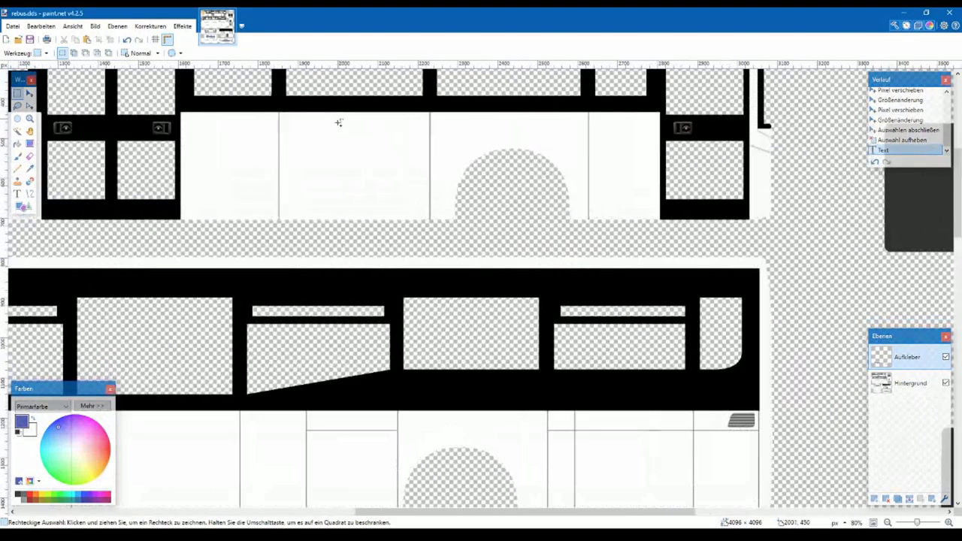
scroll(335, 201, up, 2)
key(ctrl+v)
drag(232, 138, 448, 308)
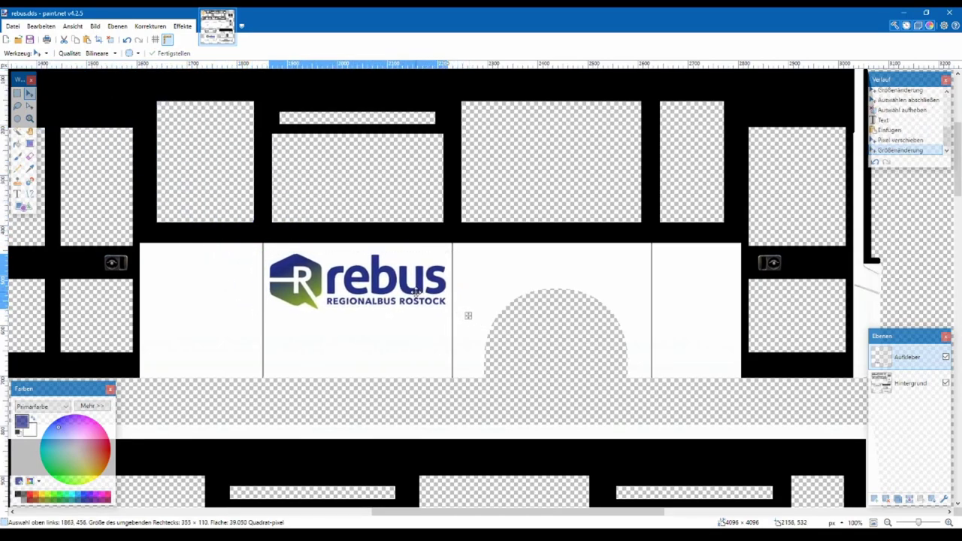
Check the door-side logo placement on the bus photos in the browser, and nudge the pasted logo slightly in paint.net to match
key(alt+Tab)
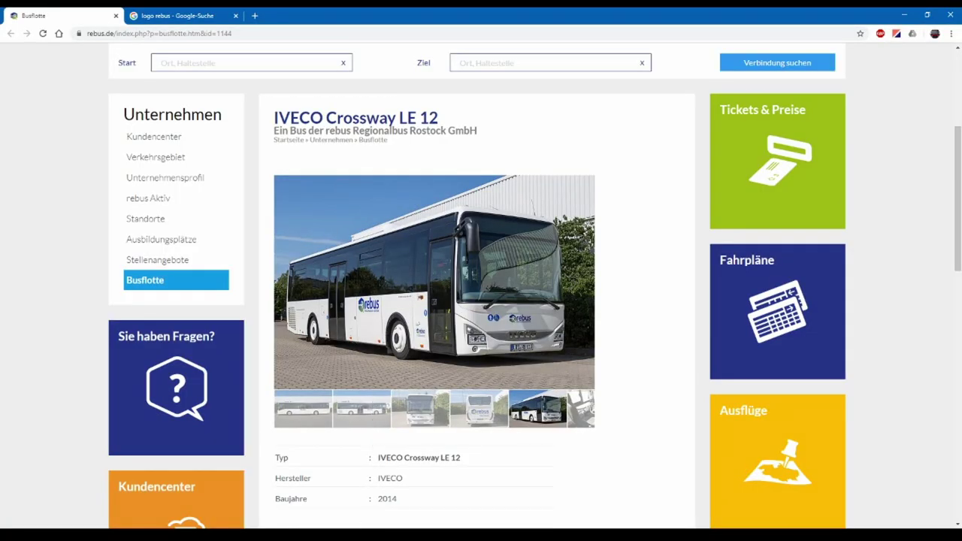
key(alt+Tab)
drag(375, 284, 377, 285)
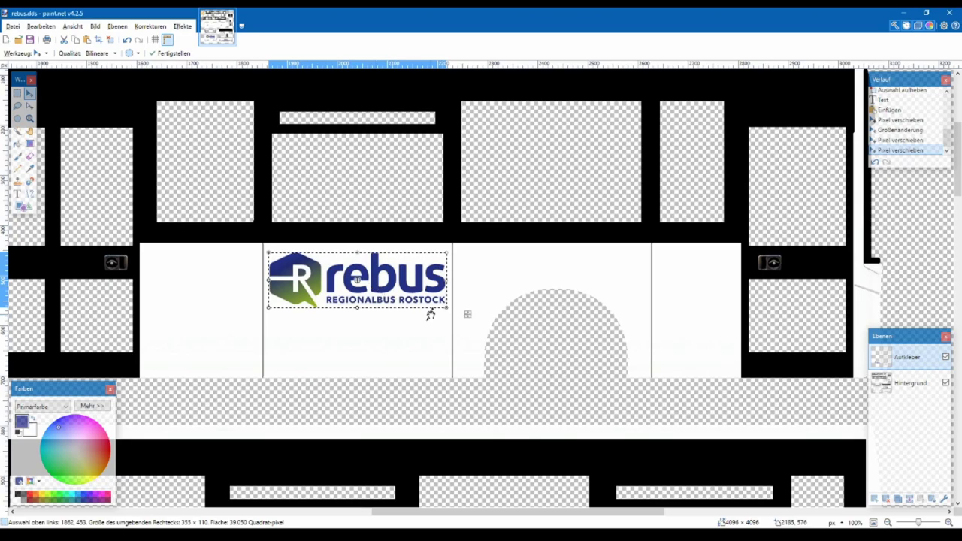
Paste the rebus logo onto the driver's side panel below the third large window, between the wheel arches, and clear the selection
scroll(430, 314, down, 5)
scroll(293, 343, left, 5)
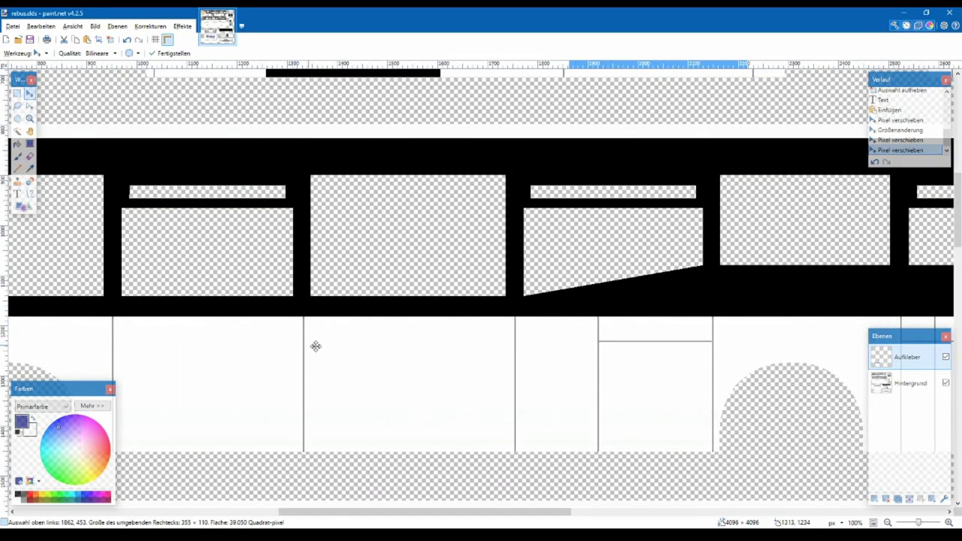
scroll(409, 327, down, 1)
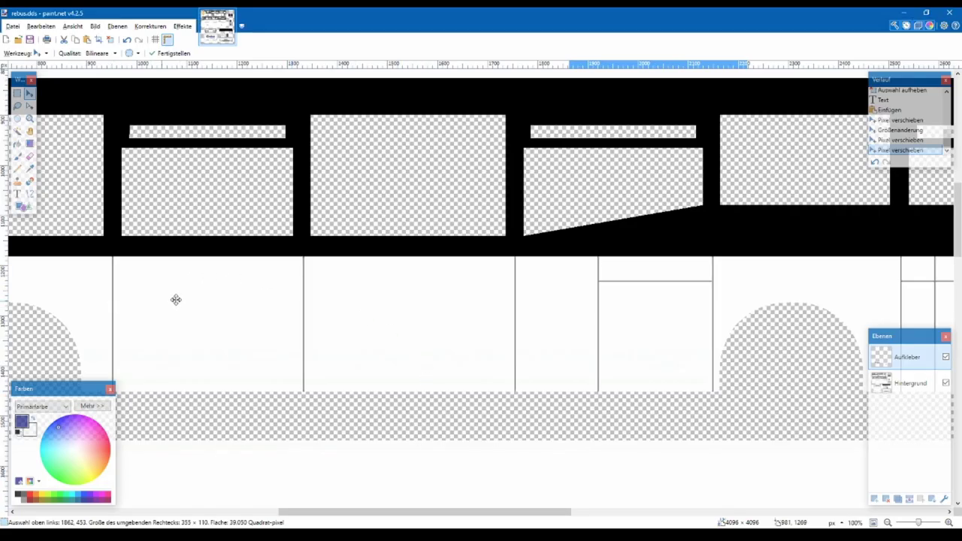
key(ctrl+v)
drag(597, 112, 518, 334)
key(ctrl+d)
key(s)
scroll(312, 278, down, 4)
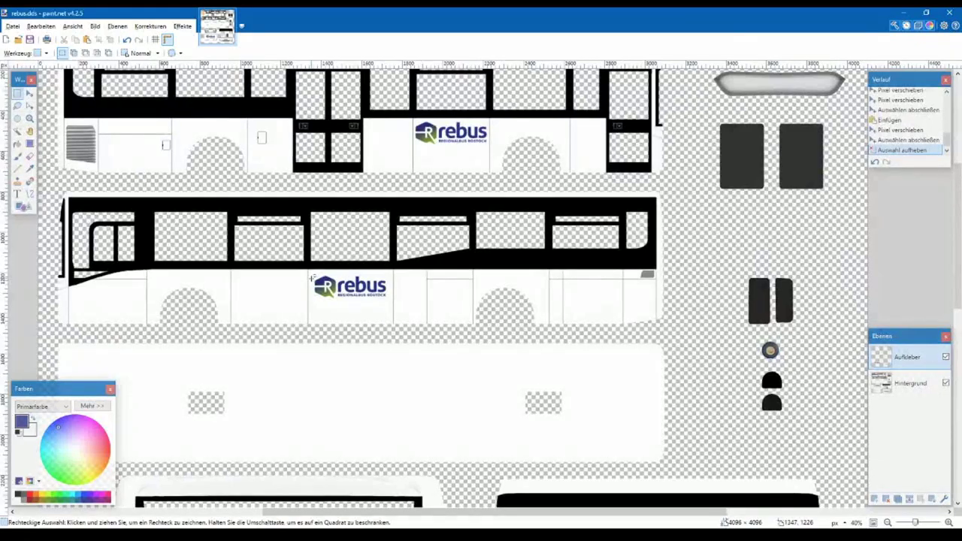
scroll(312, 278, down, 1)
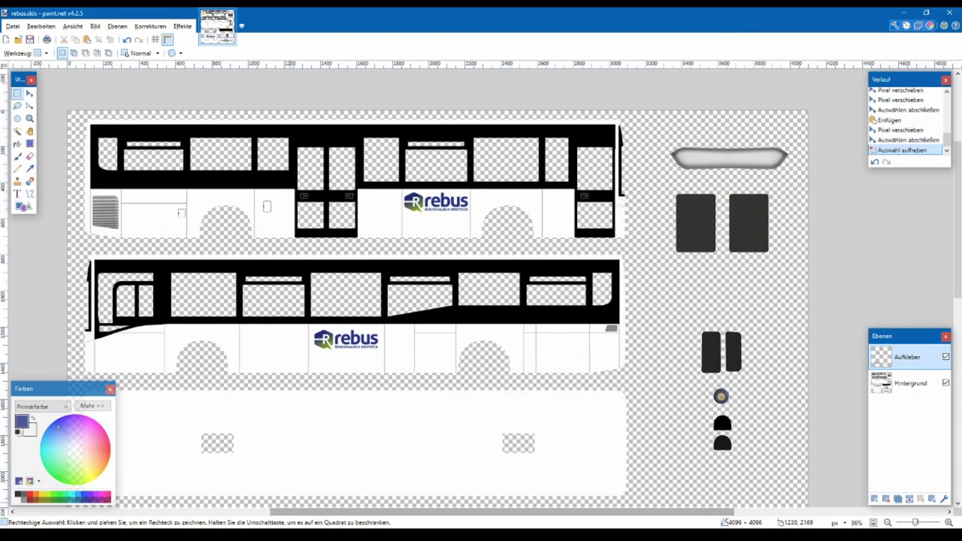
Switch to the browser, check the front and front-corner bus photos for decals, and return to the driver's side front panel in paint.net
key(alt+Tab)
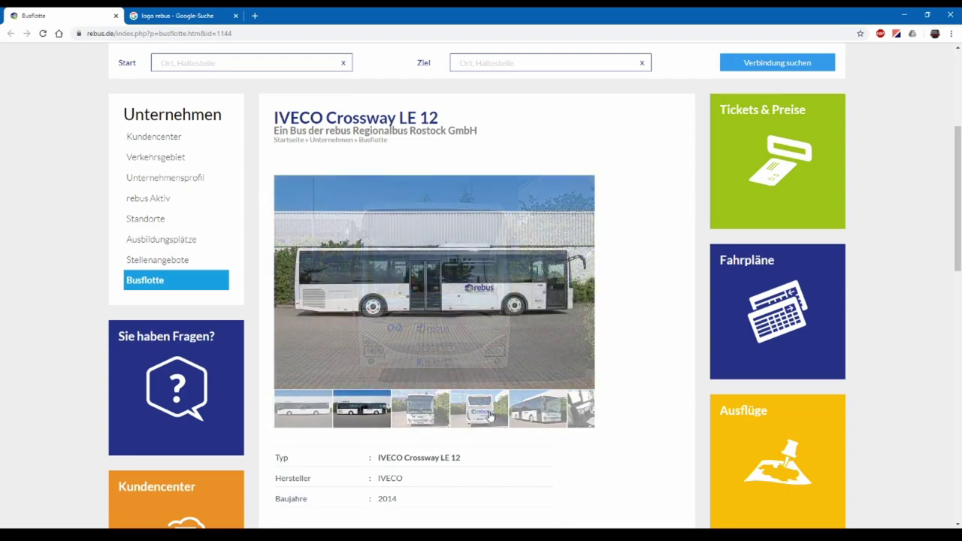
click(440, 412)
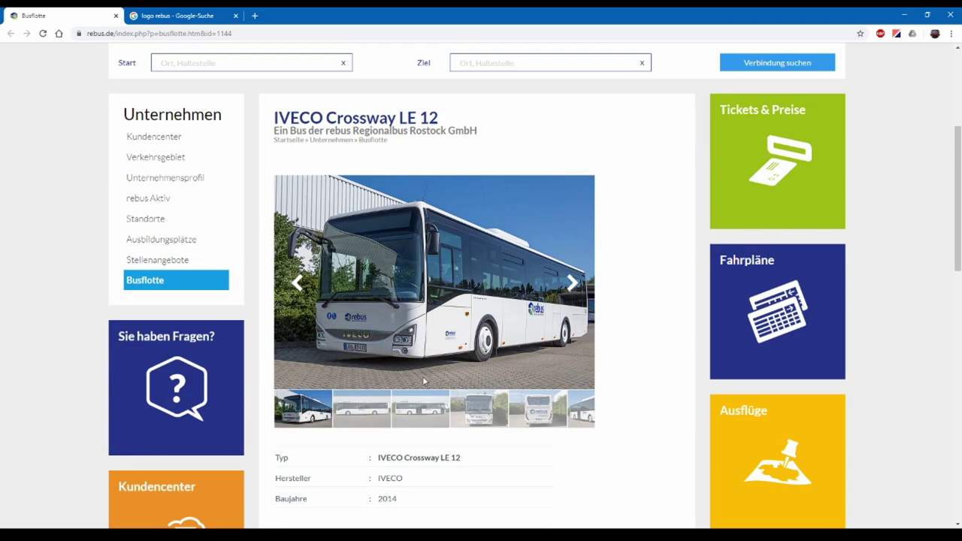
key(alt+Tab)
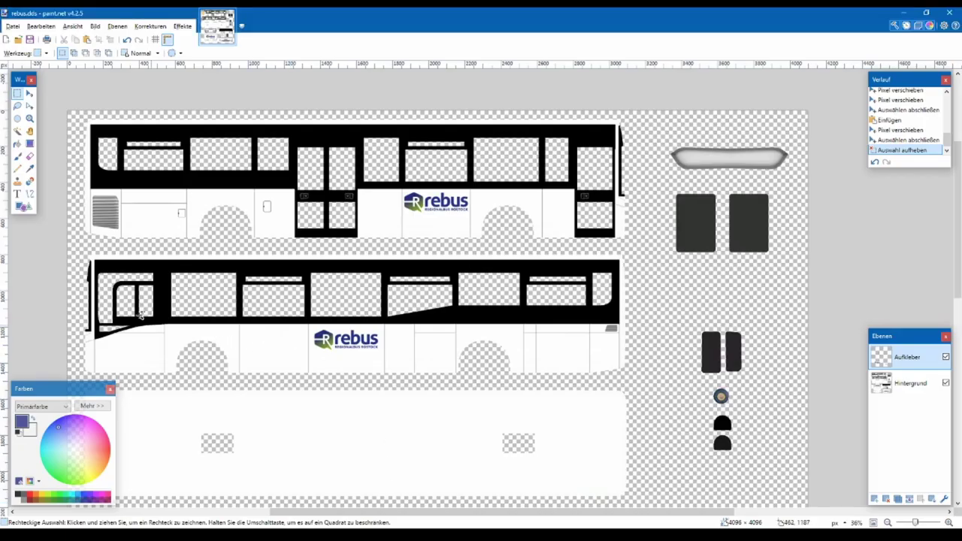
scroll(146, 321, up, 6)
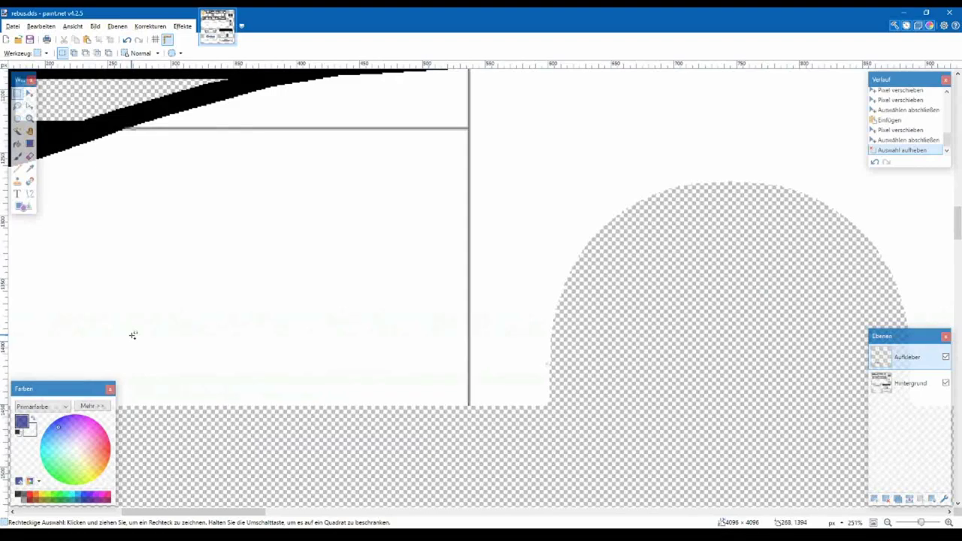
Paste the rebus logo onto the driver's side panel ahead of the front wheel arch, scaled to 100 × 31 pixels near its lower edge
scroll(133, 335, up, 1)
key(ctrl+v)
drag(395, 272, 252, 339)
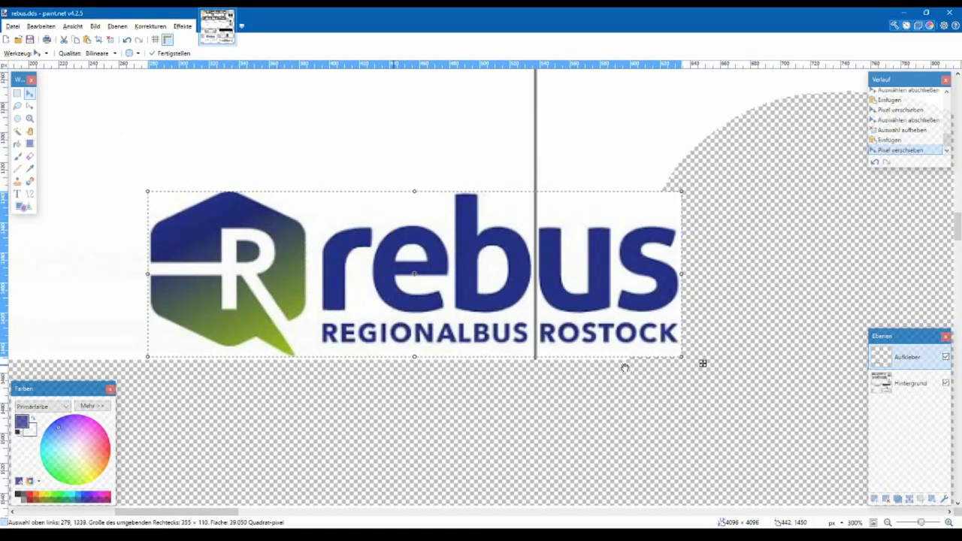
drag(686, 354, 295, 320)
scroll(301, 327, down, 3)
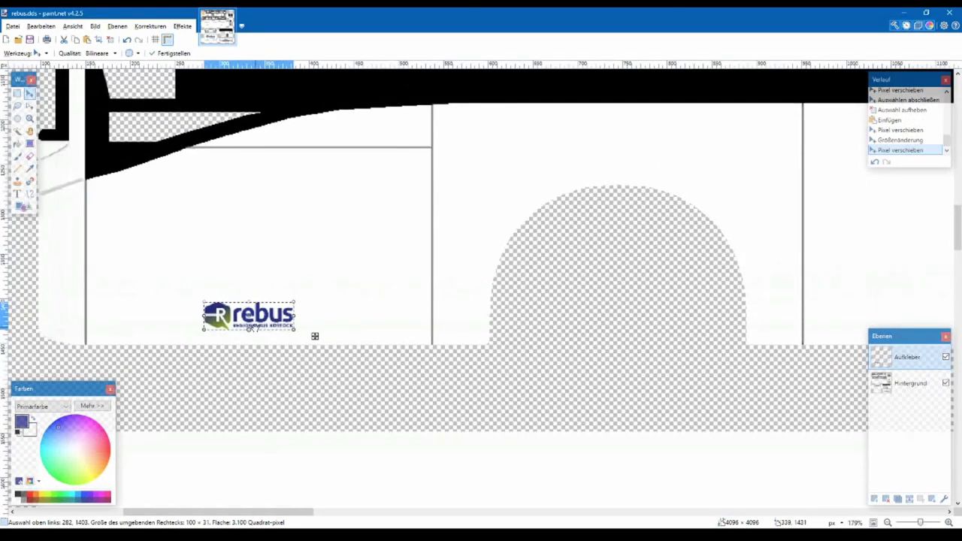
Try shrinking the front-panel logo to 74 × 22 pixels, compare it with the bus photo in the browser, and undo the shrinking
scroll(421, 332, up, 3)
drag(398, 336, 387, 309)
scroll(341, 338, left, 2)
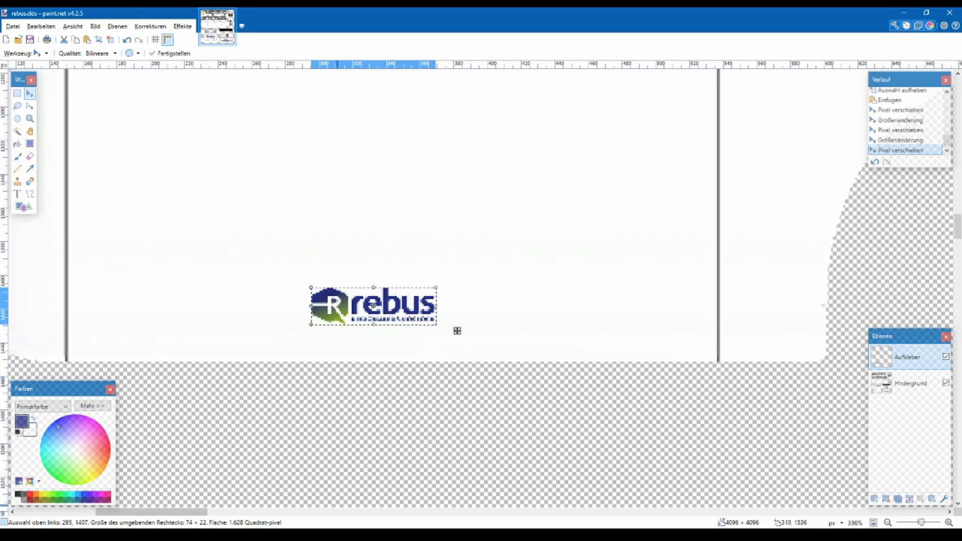
key(alt+Tab)
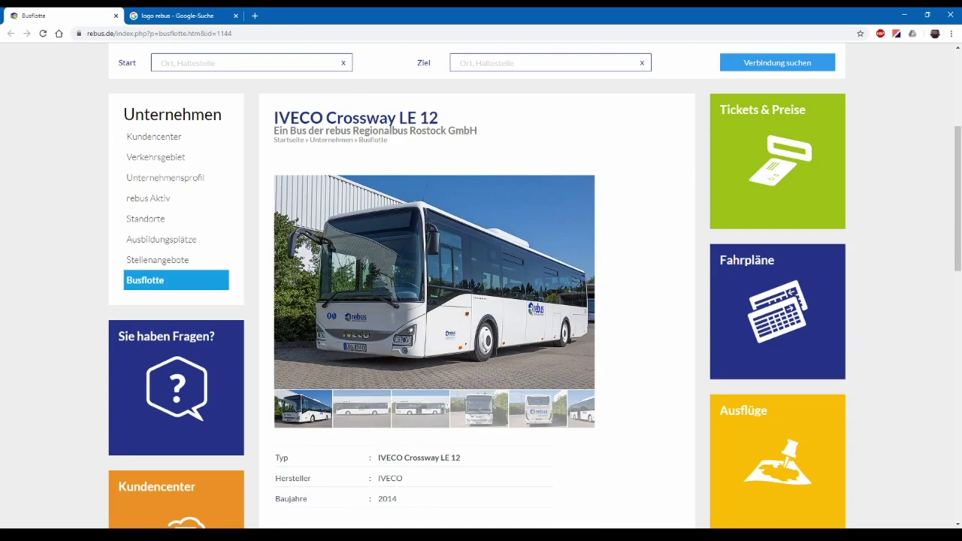
key(alt+Tab)
key(ctrl+z)
key(ctrl+z)
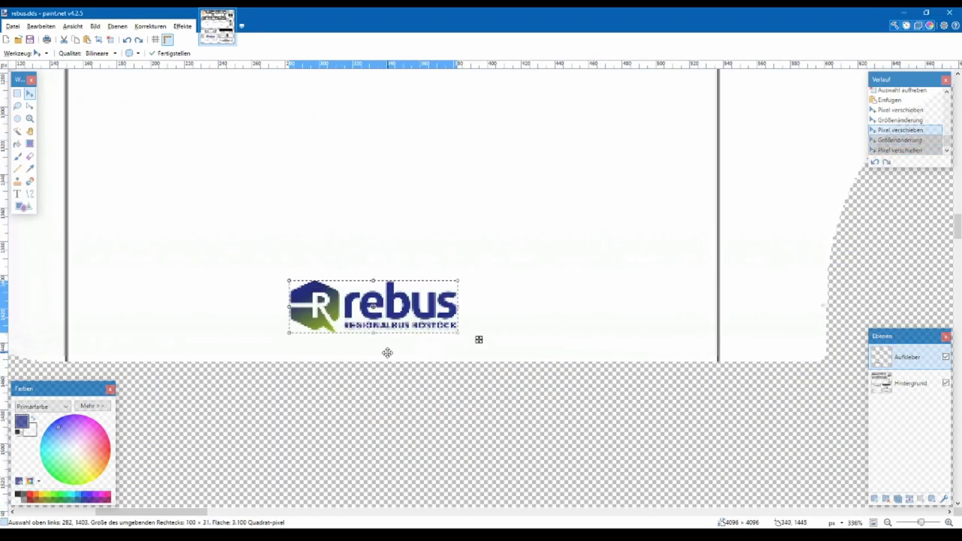
Move the small rebus logo up toward mid-height of the driver's side front panel, to about 277, 1338
drag(387, 352, 436, 200)
scroll(443, 210, up, 1)
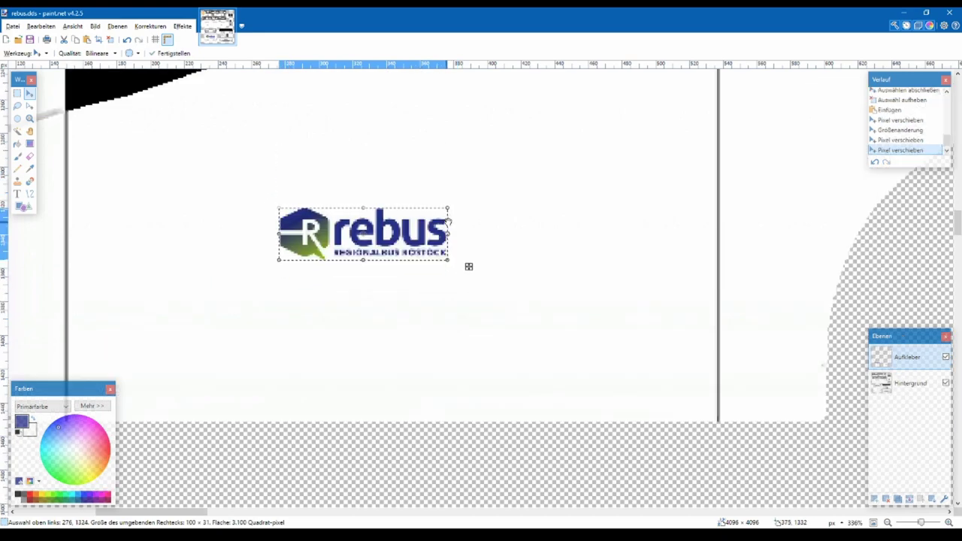
scroll(448, 220, up, 1)
drag(412, 280, 398, 319)
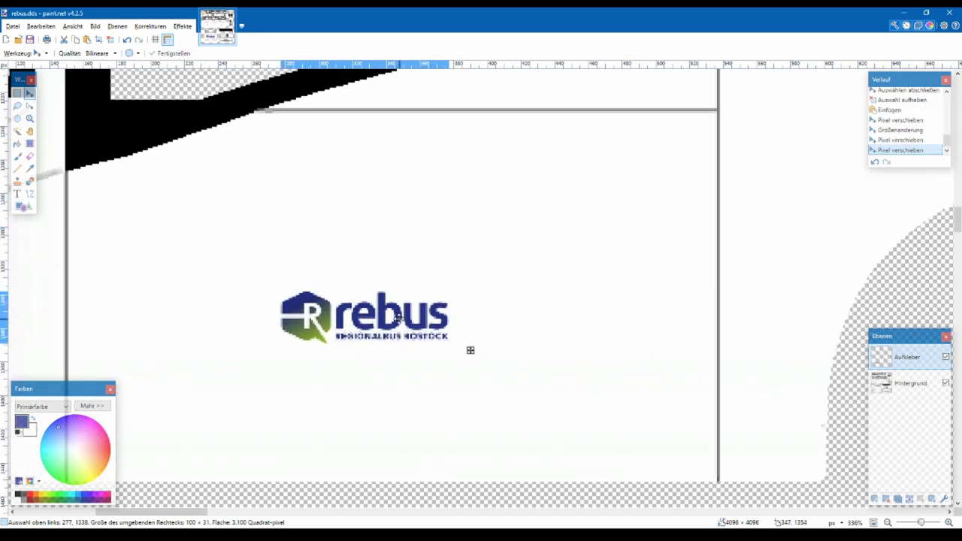
Check the small logo's placement on the front-corner bus photo in the browser, and clear the logo's selection back in paint.net
key(alt+Tab)
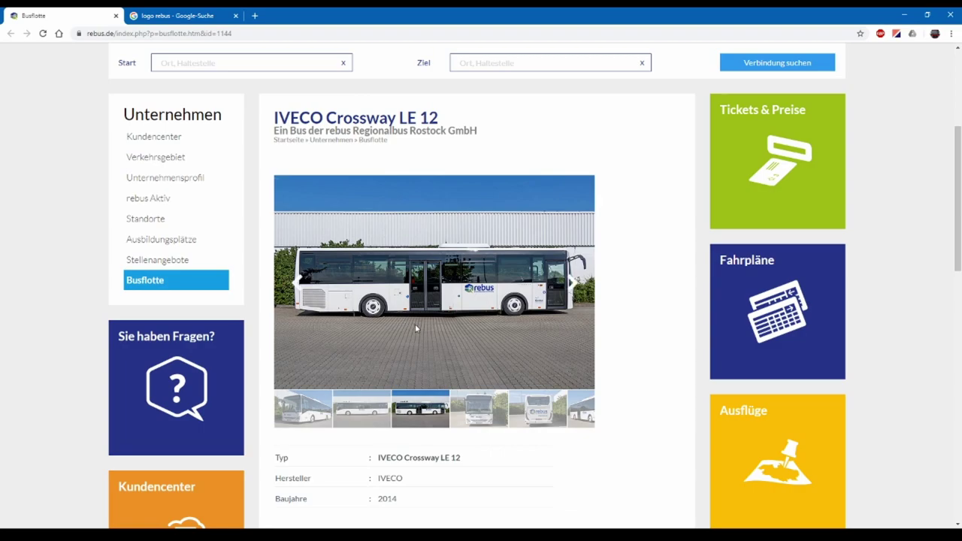
click(321, 403)
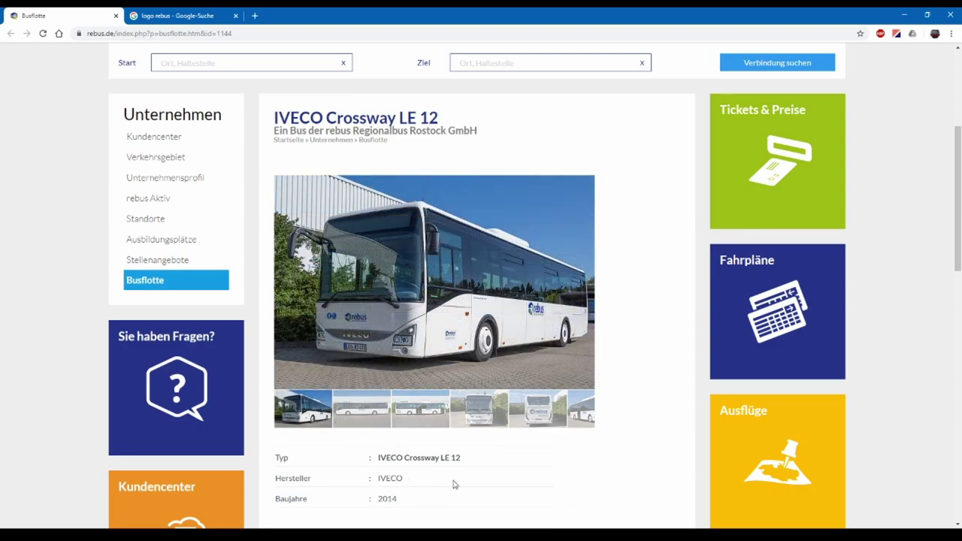
key(alt+Tab)
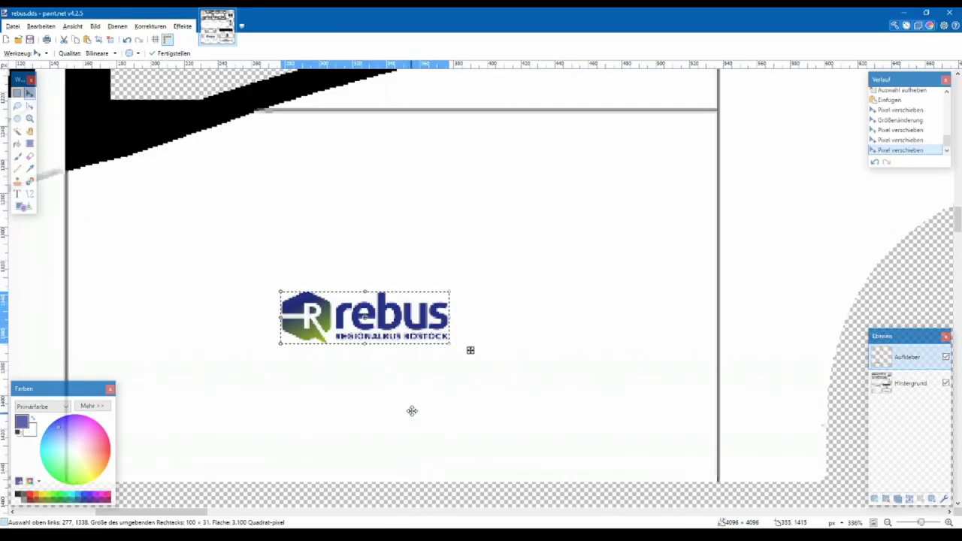
scroll(413, 410, down, 3)
scroll(415, 405, down, 5)
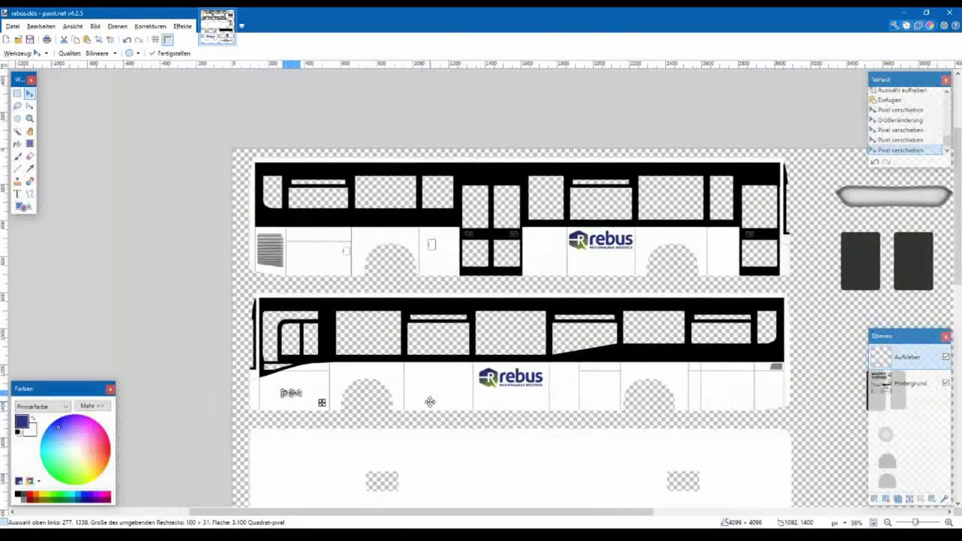
scroll(427, 403, down, 5)
scroll(408, 399, down, 2)
scroll(398, 399, down, 3)
scroll(392, 398, up, 1)
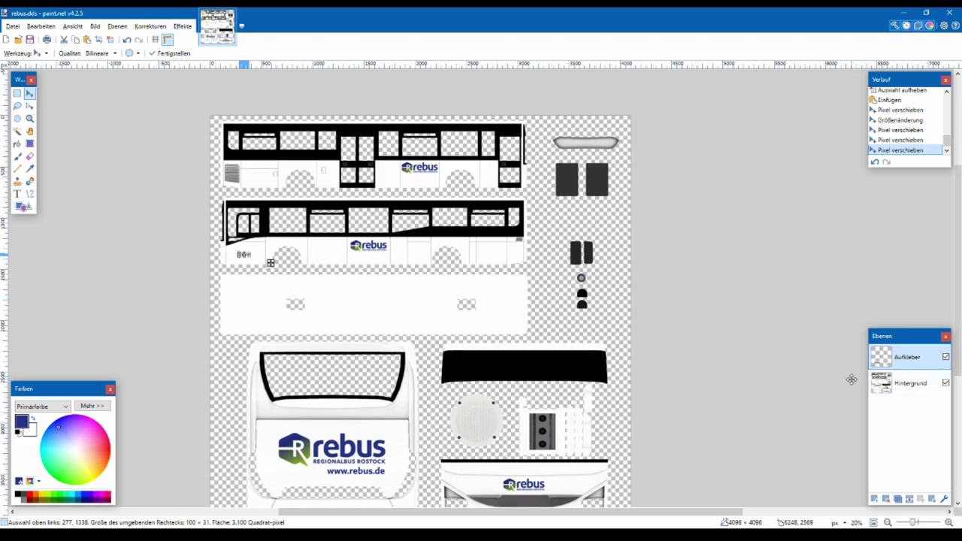
click(16, 93)
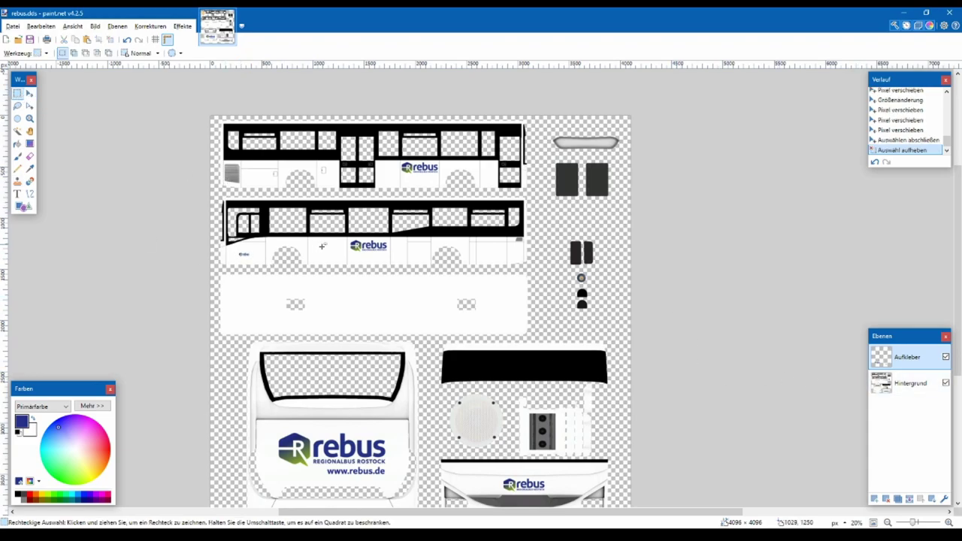
Set the blend mode of the Hintergrund layer to Multiplizieren
scroll(350, 252, up, 6)
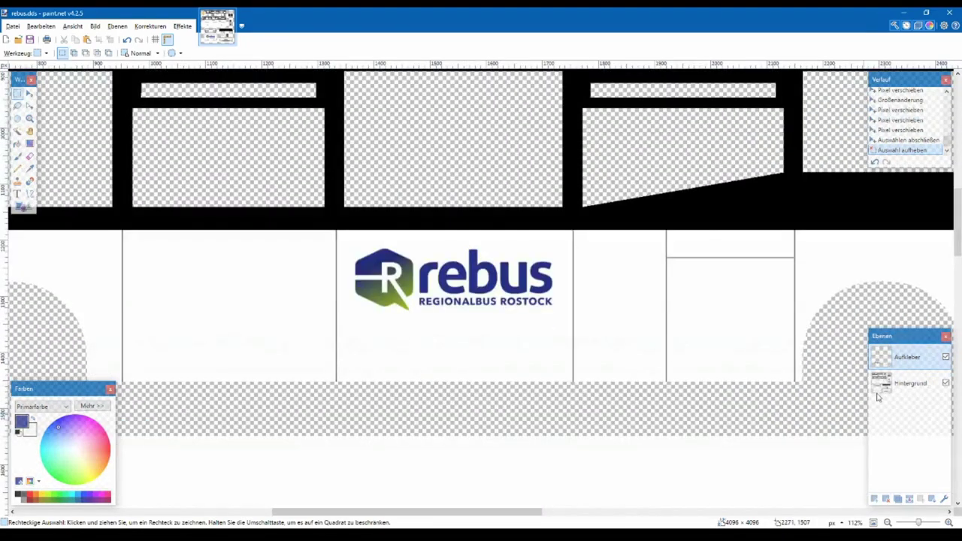
double_click(899, 387)
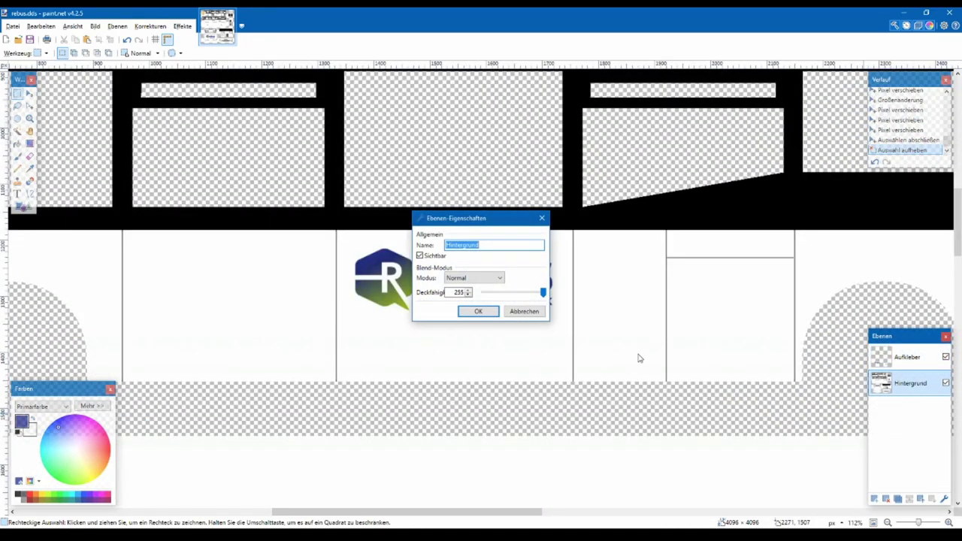
click(472, 279)
click(462, 288)
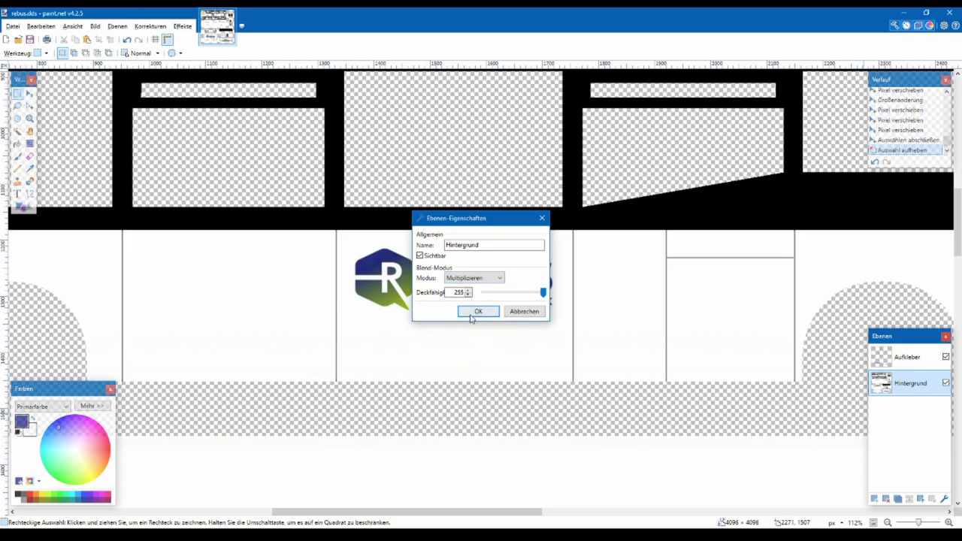
click(478, 311)
Add a new layer beneath the Hintergrund layer and name it Lack
click(874, 499)
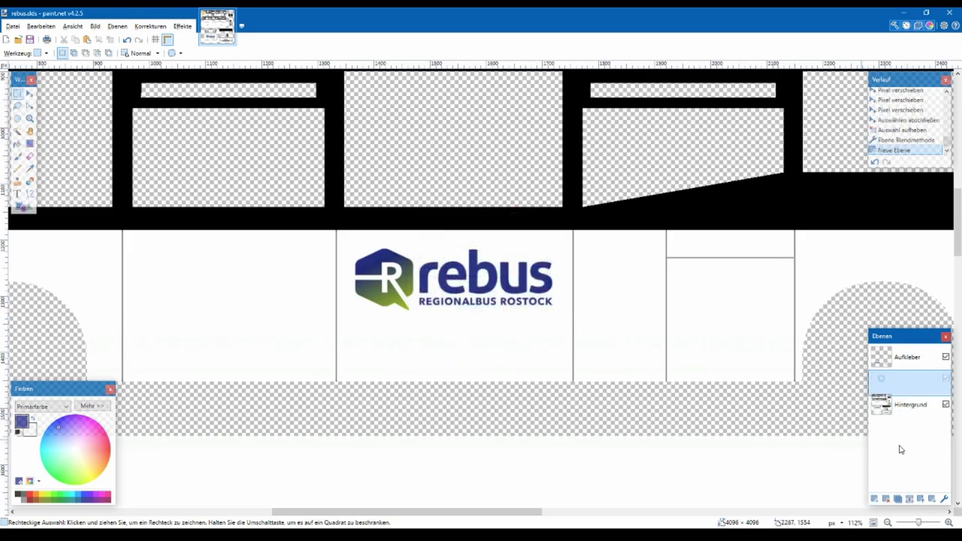
click(930, 499)
double_click(908, 416)
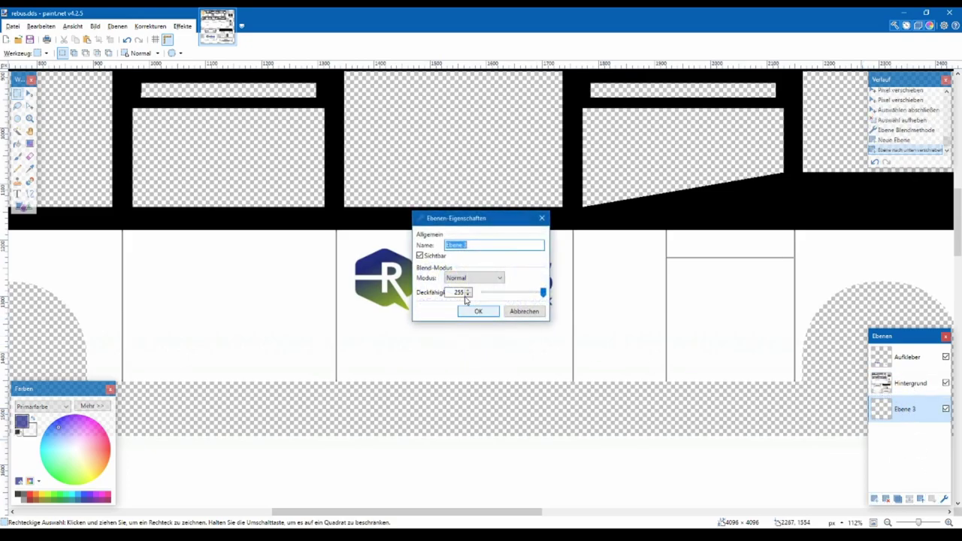
key(Return)
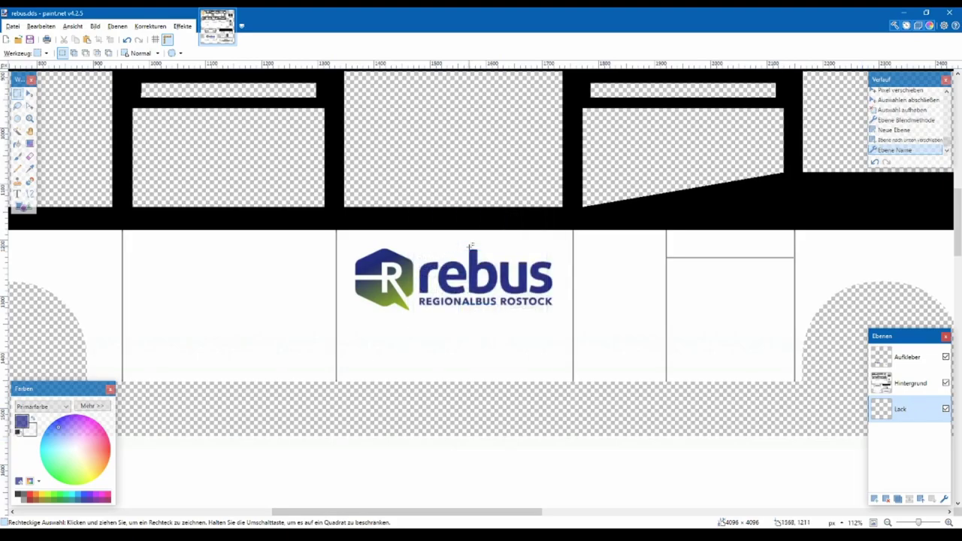
Try a filled dark red rectangle of about 581 × 236 pixels on the Lack layer beneath the bus side, and delete the layer
click(23, 206)
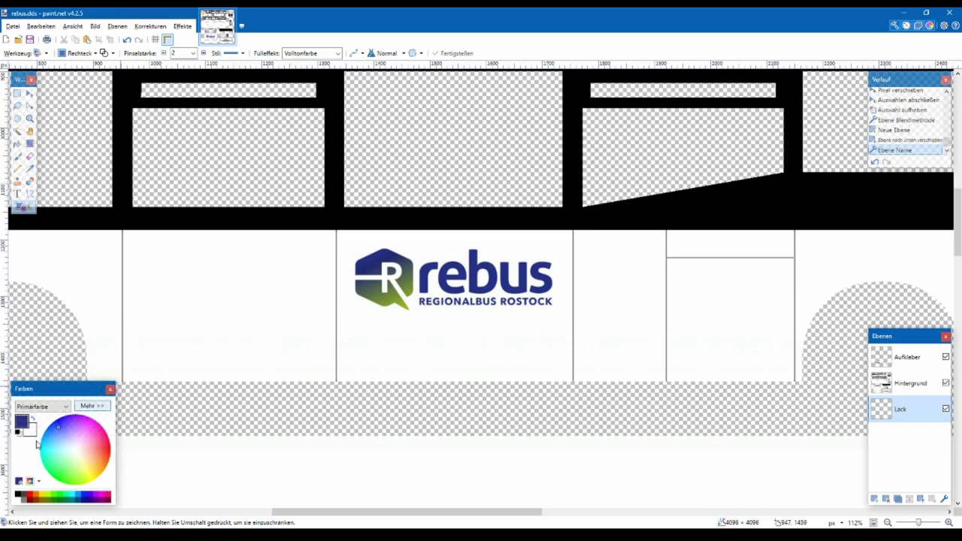
mouse_move(294, 364)
mouse_down()
mouse_move(574, 275)
mouse_move(621, 232)
mouse_up()
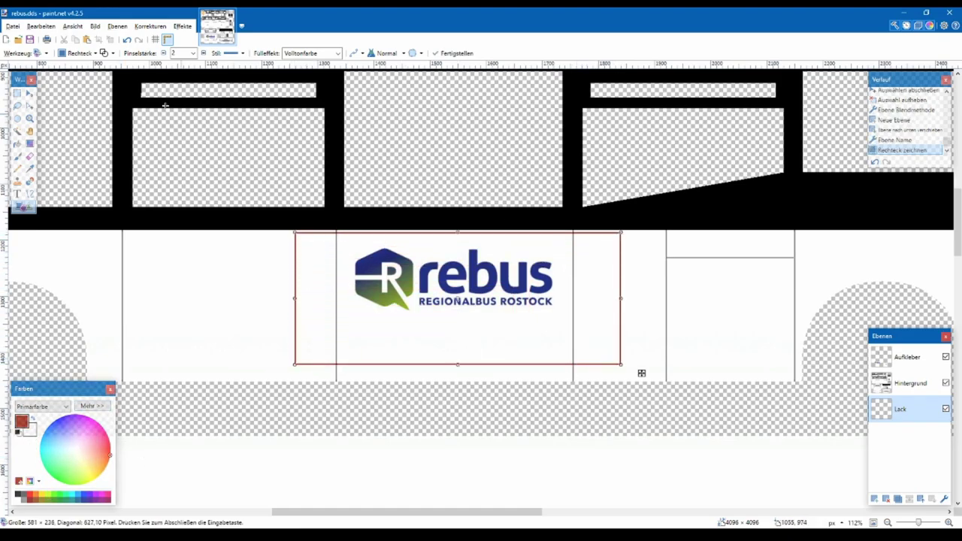
click(109, 56)
drag(520, 339, 366, 270)
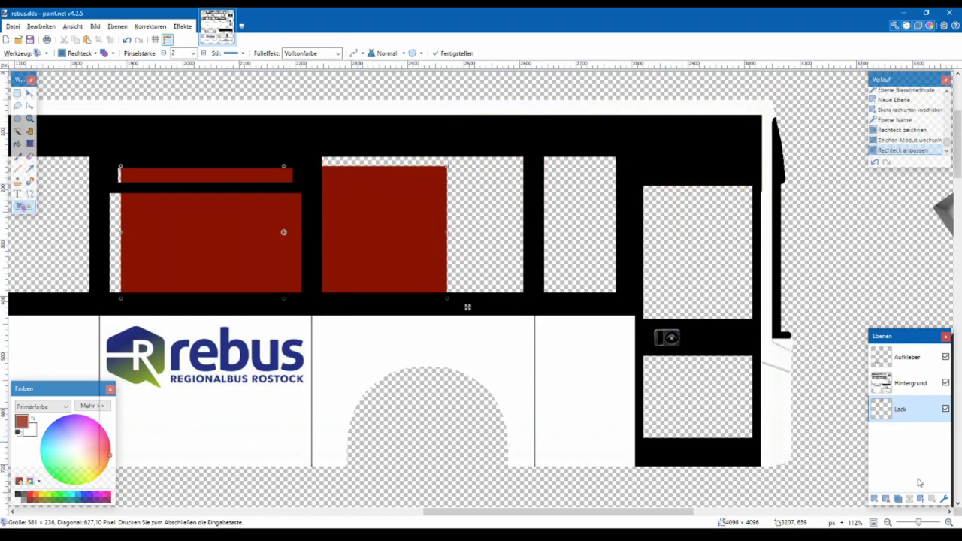
click(886, 501)
Make the Aufkleber layer active and save the layered texture as rebus.pdn in the Repaints folder
scroll(516, 349, down, 6)
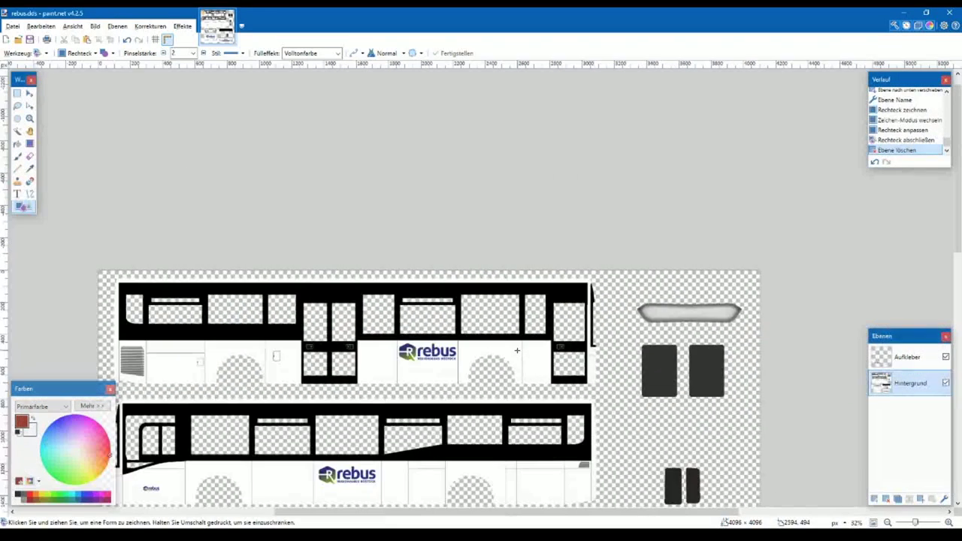
scroll(516, 350, up, 2)
click(929, 361)
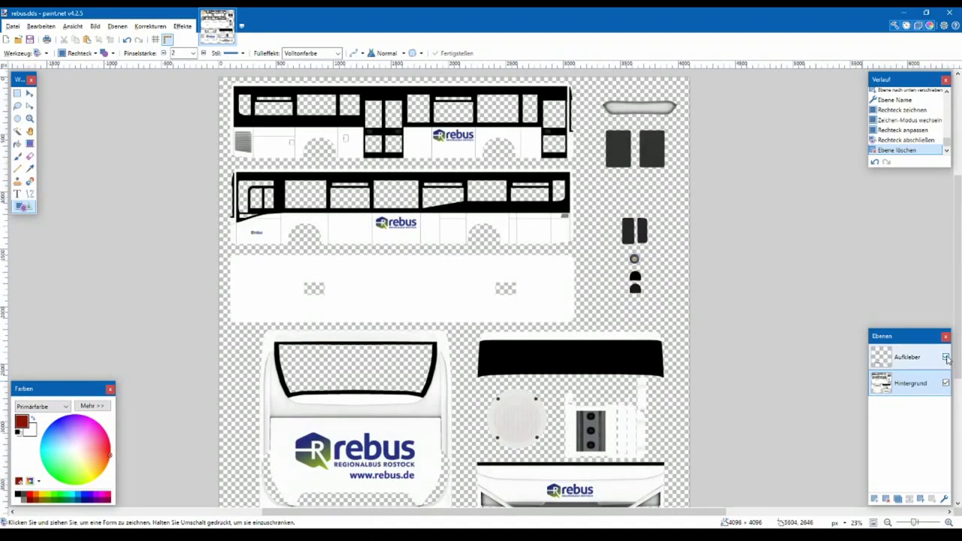
scroll(777, 362, down, 2)
scroll(632, 324, up, 2)
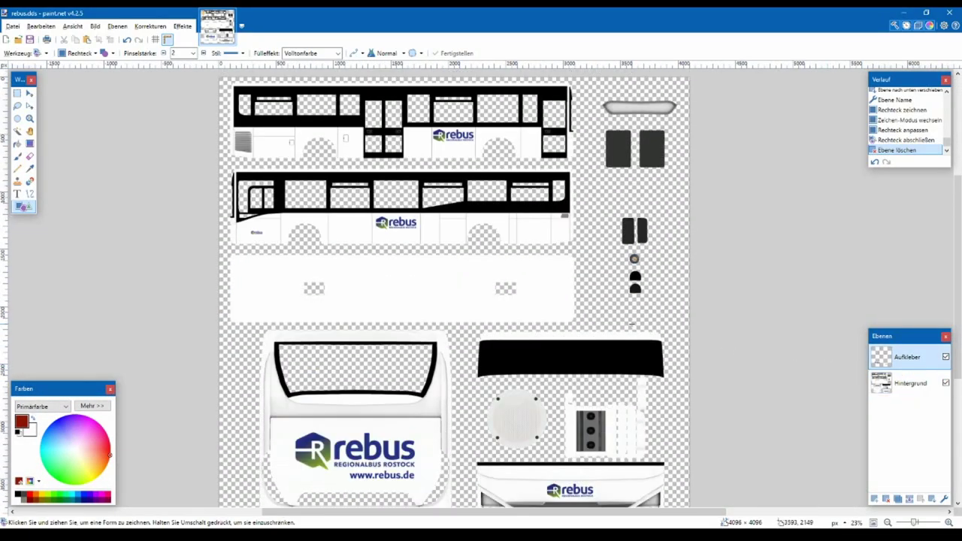
key(ctrl+shift+s)
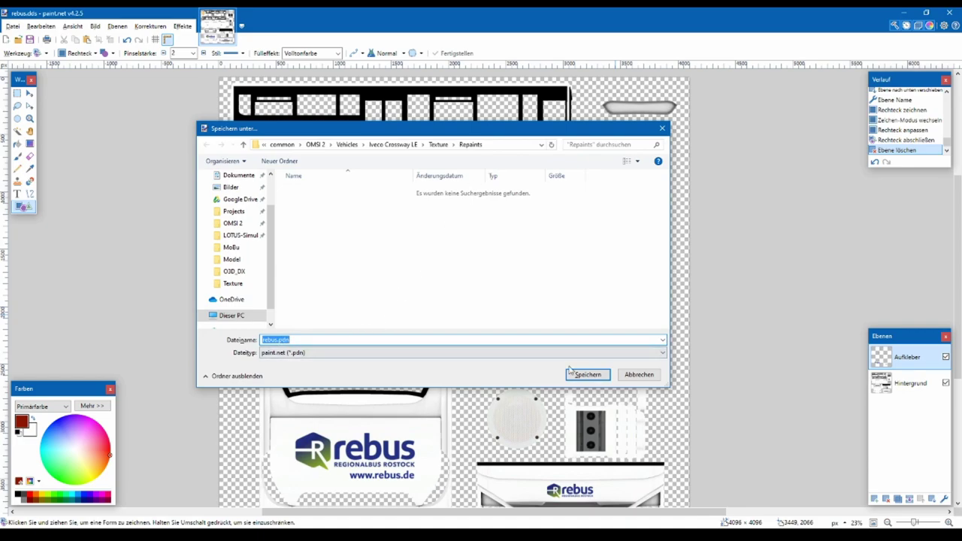
click(588, 374)
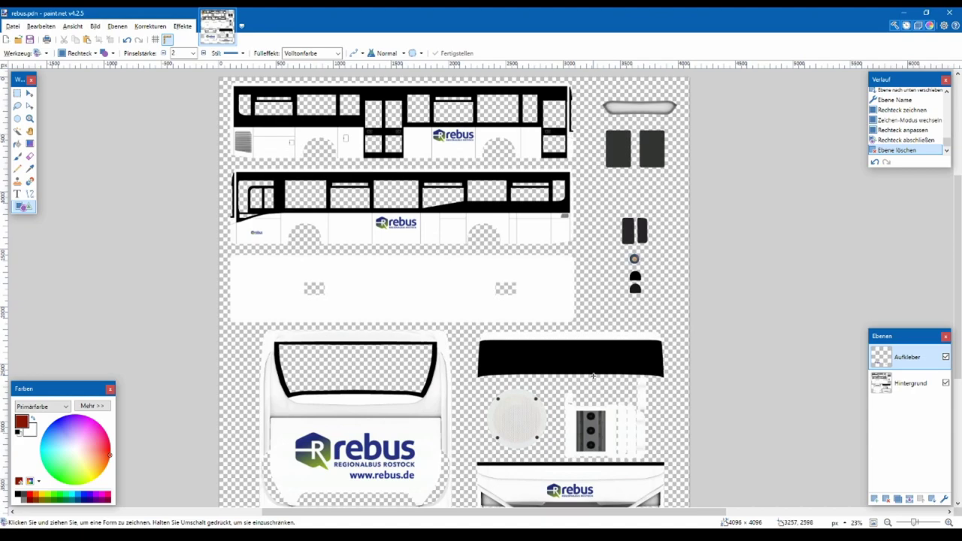
Save a flattened copy in DDS format over rebus.dds in the Repaints folder, using BC1 (Linear, DXT1) compression
key(ctrl+shift+s)
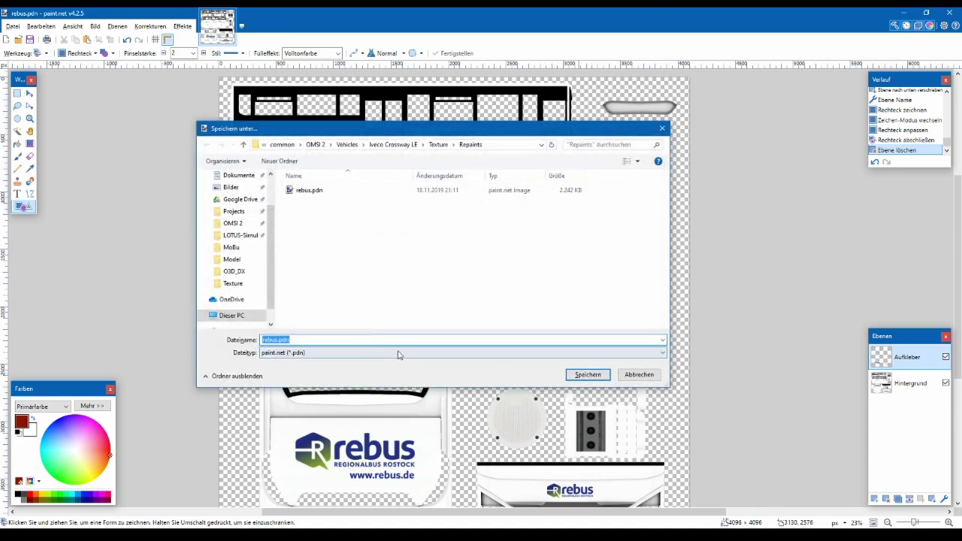
click(399, 352)
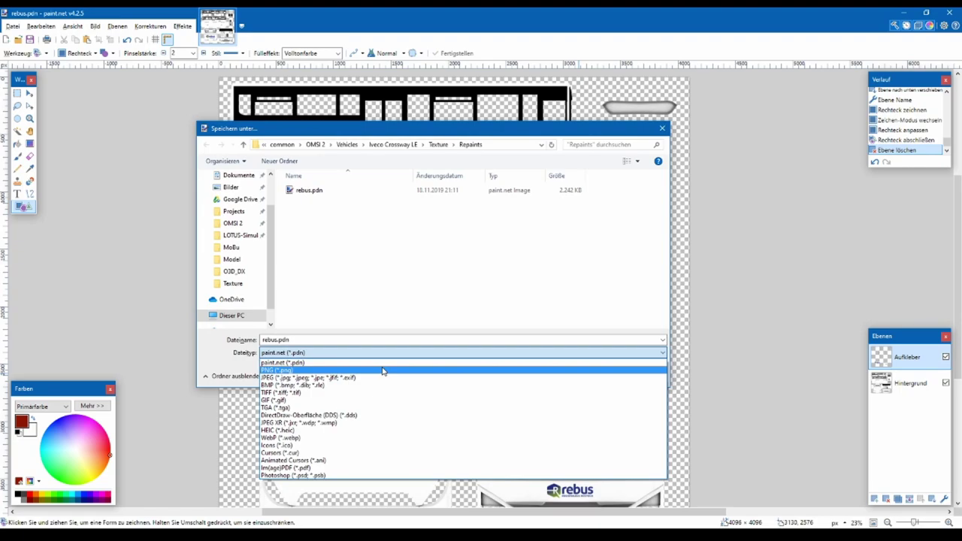
click(374, 415)
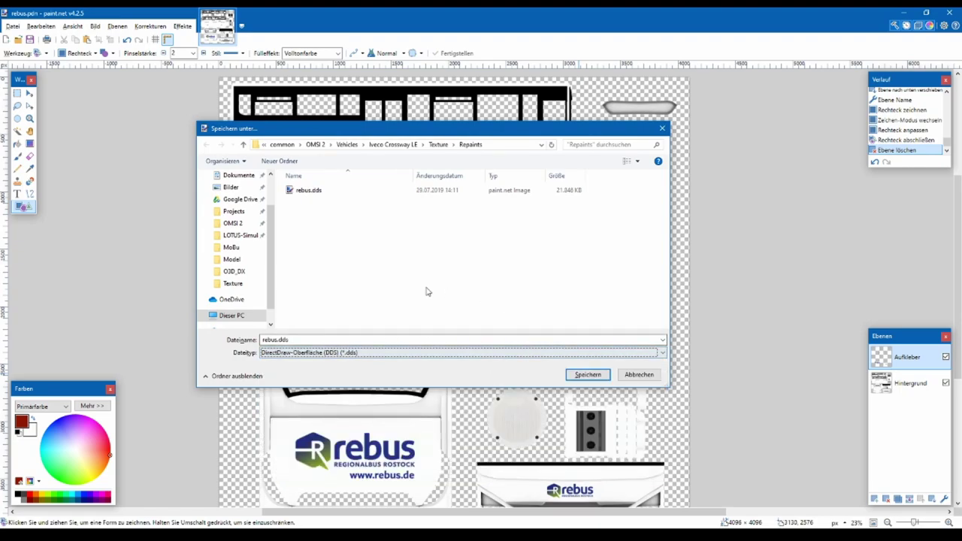
click(588, 375)
click(520, 273)
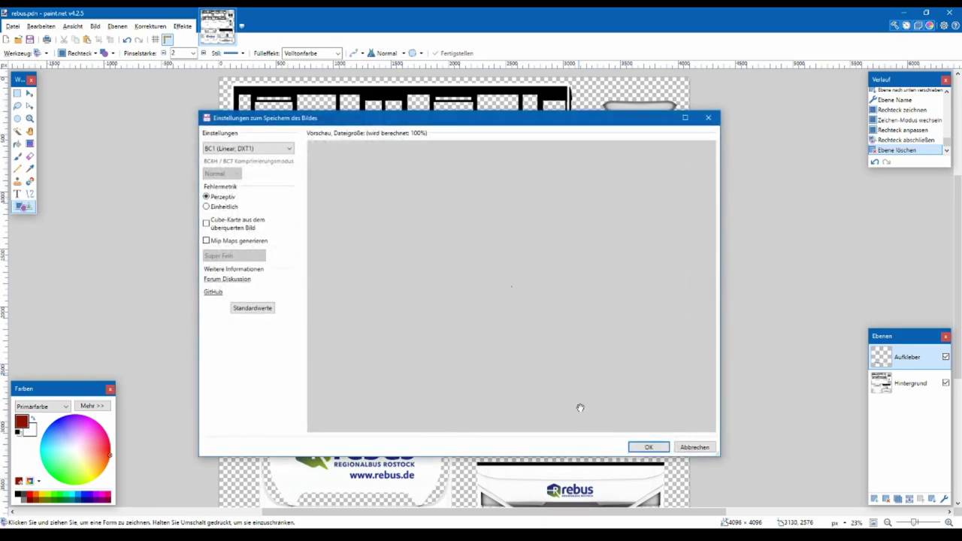
click(635, 449)
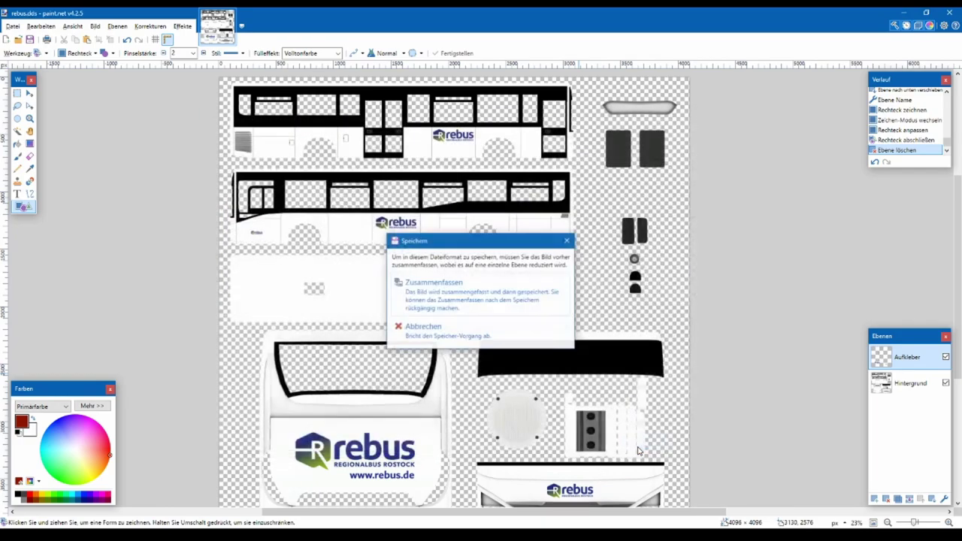
click(494, 305)
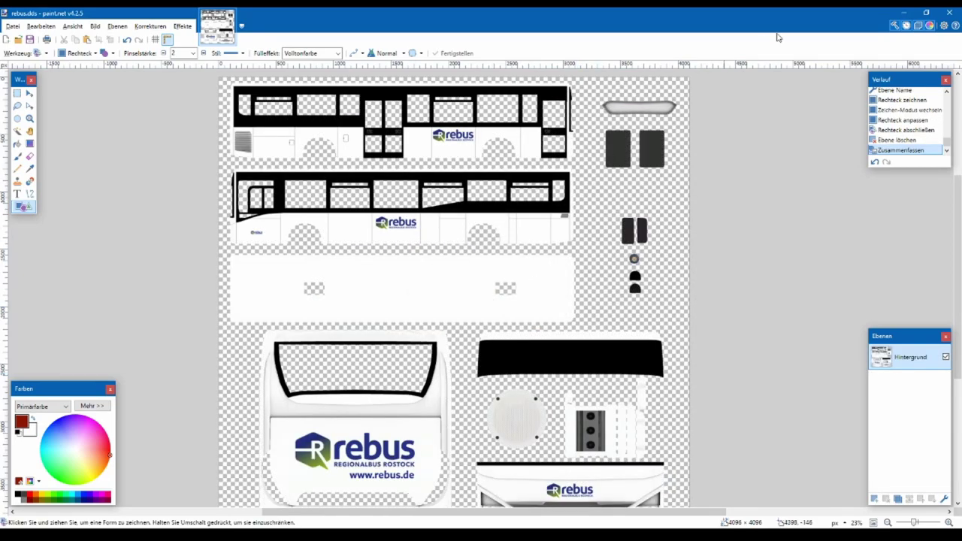
Close paint.net, go up to the Texture folder in File Explorer, and open the Repaints_SB folder
click(948, 12)
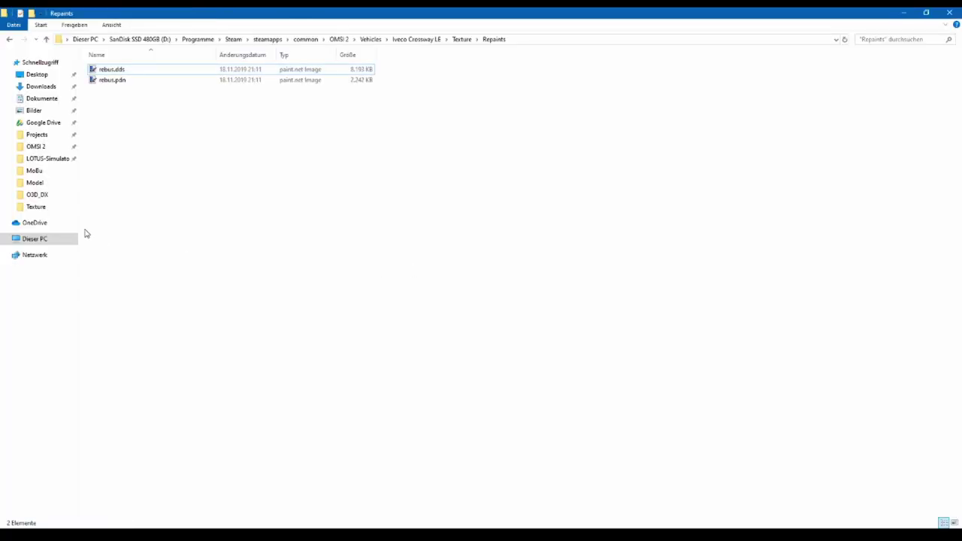
key(alt+Up)
double_click(221, 81)
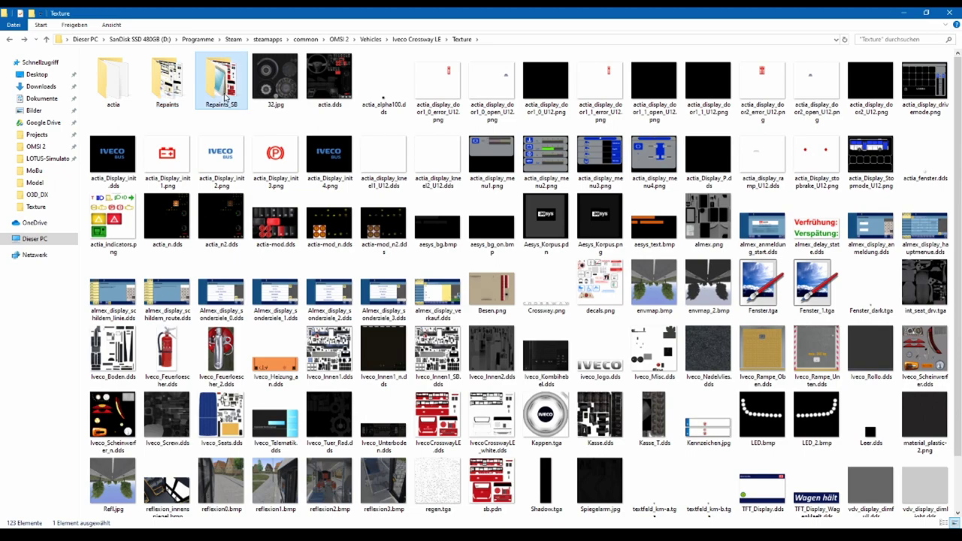
Copy Repaints.cti from the Repaints_SB folder into the Repaints folder and open the copy in the Windows text editor
click(163, 74)
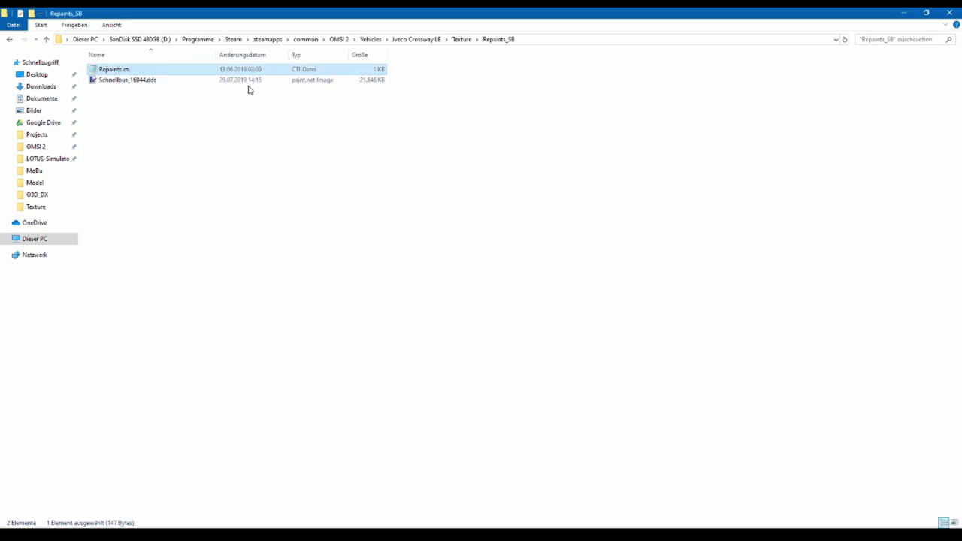
key(alt+Up)
double_click(186, 85)
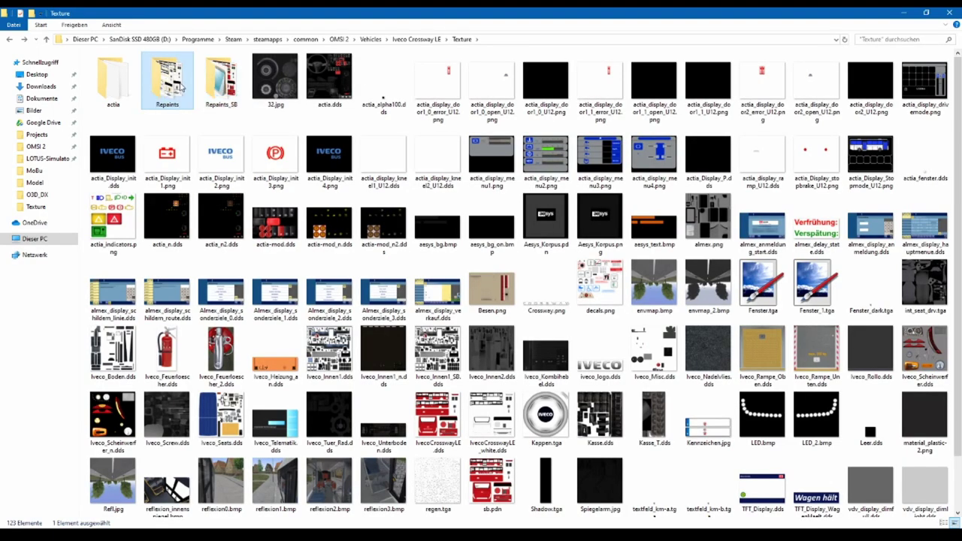
key(ctrl+v)
drag(157, 99, 397, 174)
key(Return)
drag(488, 99, 392, 111)
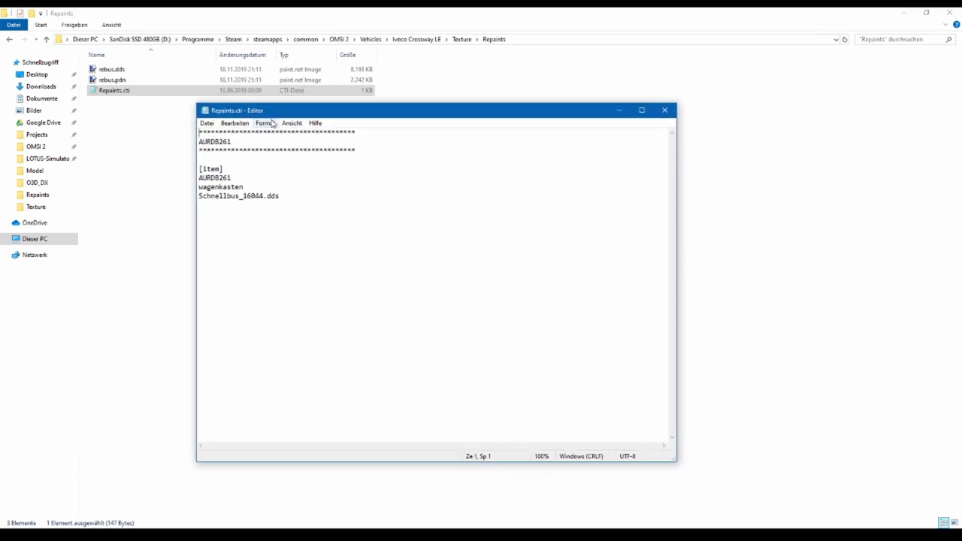
Replace the name AURDB261 with rebus in both the header comment and the [item] entry
double_click(242, 179)
double_click(257, 142)
text(rebus)
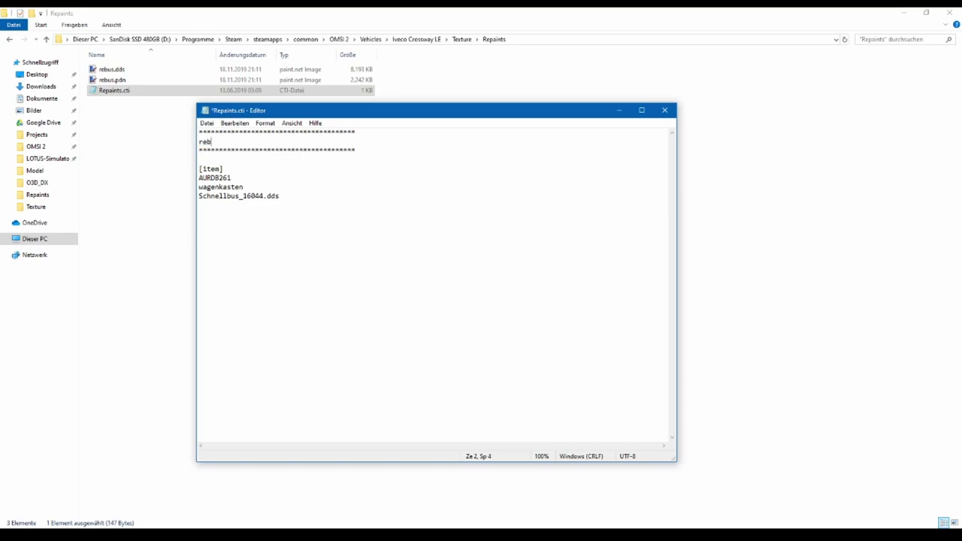
double_click(252, 179)
text(r)
Set the texture file below the wagenkasten line to rebus.dds, and close Repaints.cti with its changes saved
double_click(216, 185)
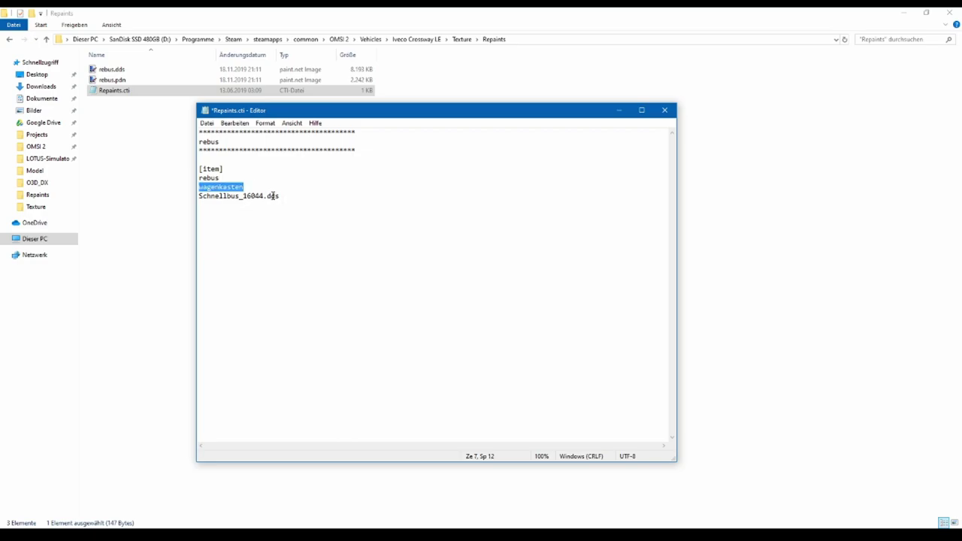
drag(265, 195, 190, 197)
text(rebus)
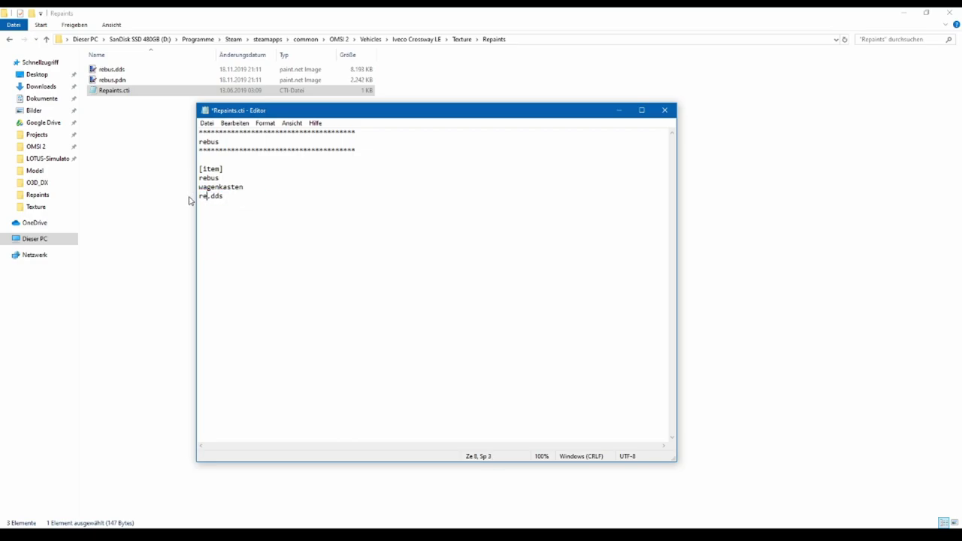
click(664, 110)
click(425, 289)
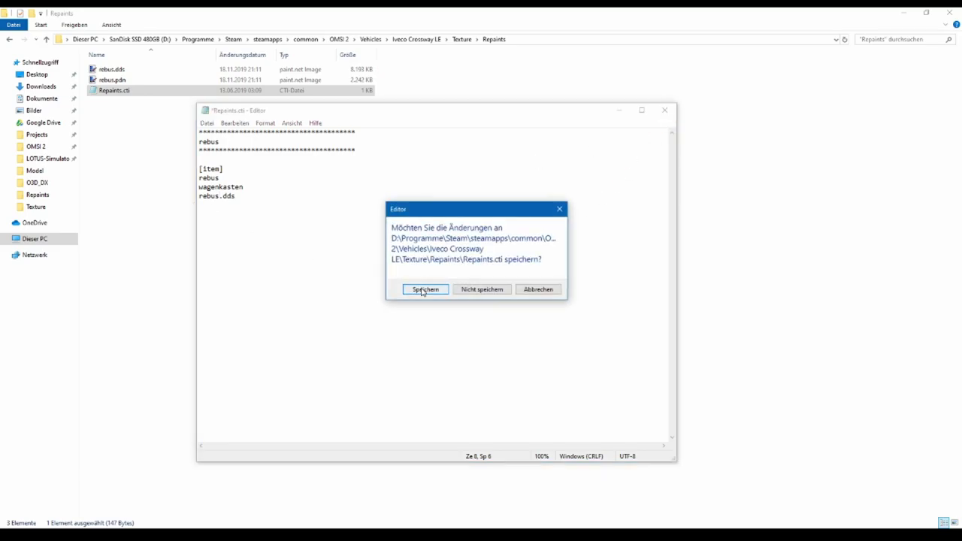